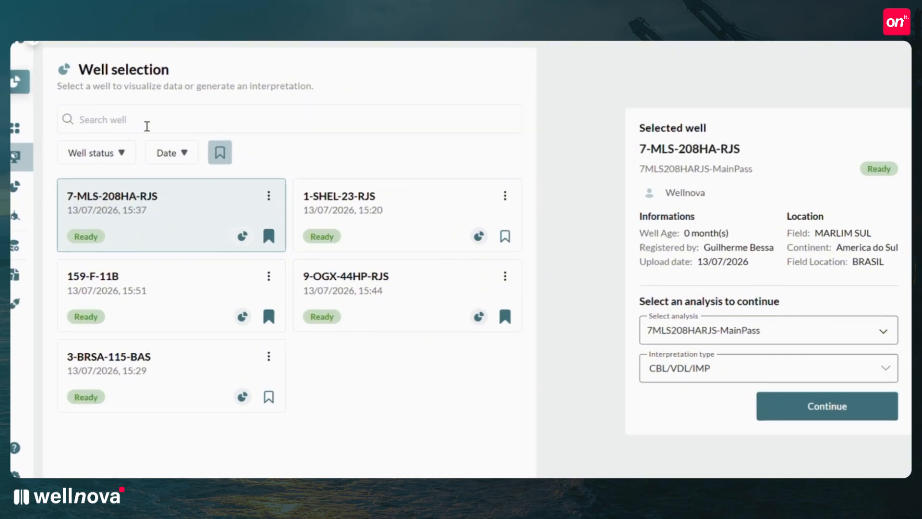
Search the well list for "9og" and clear the search.
{"action": "left_click", "coordinate": [150, 109]}
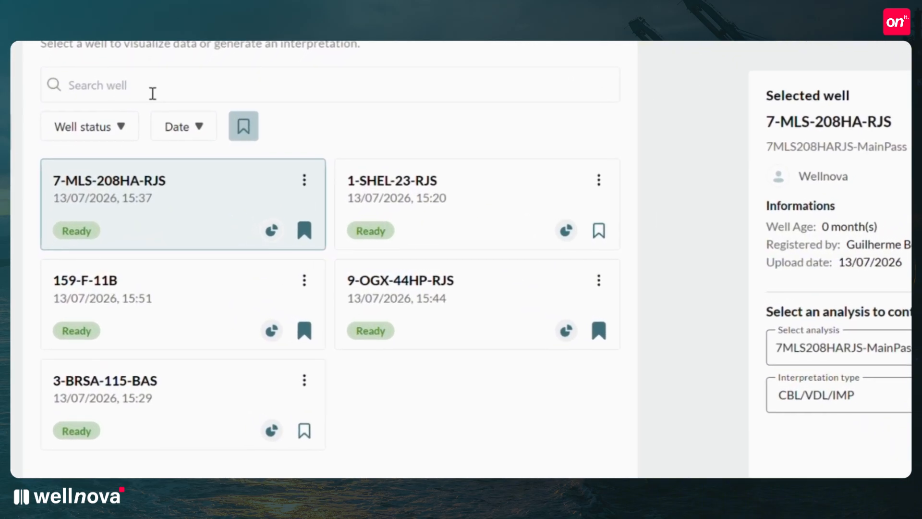
{"action": "type", "text": "9"}
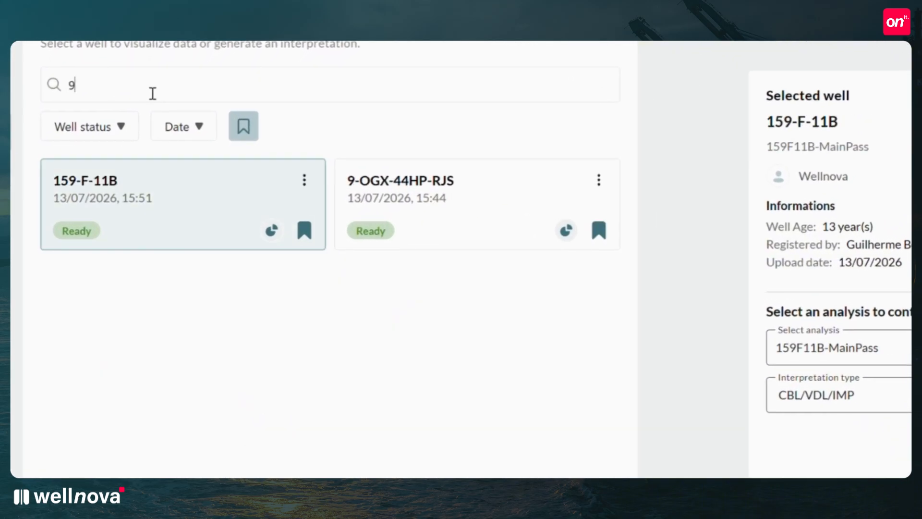
{"action": "type", "text": "og"}
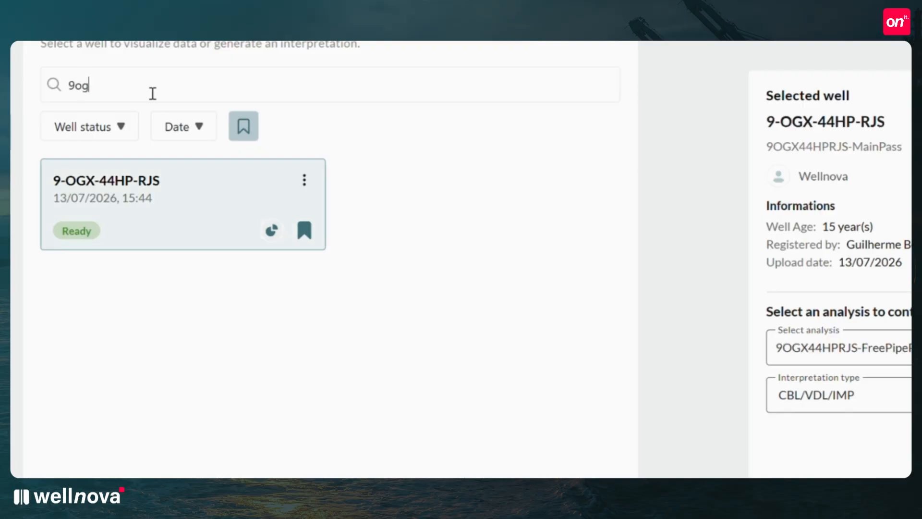
{"action": "key", "text": "BackSpace"}
{"action": "key", "text": "BackSpace"}
{"action": "key", "text": "BackSpace"}
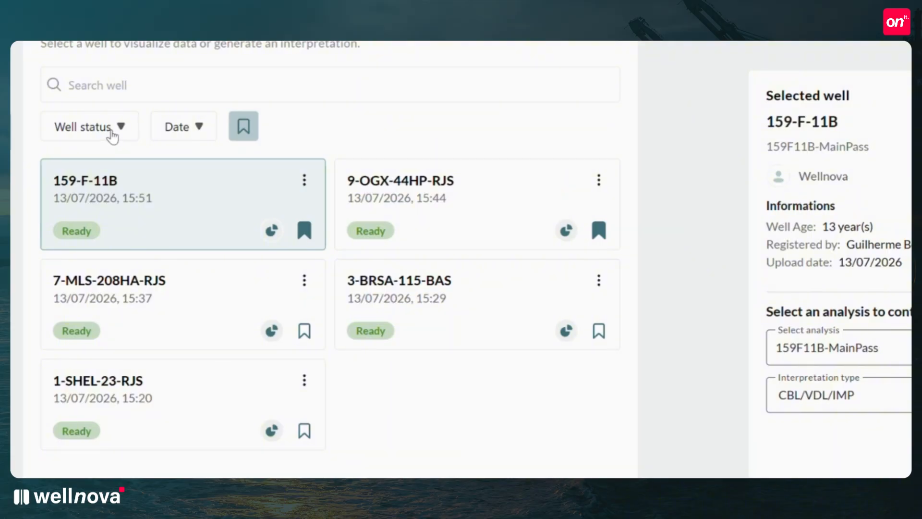
Reverse and restore the well list's ordering by status and by date, and try the favorites-only filter.
{"action": "left_click", "coordinate": [121, 127]}
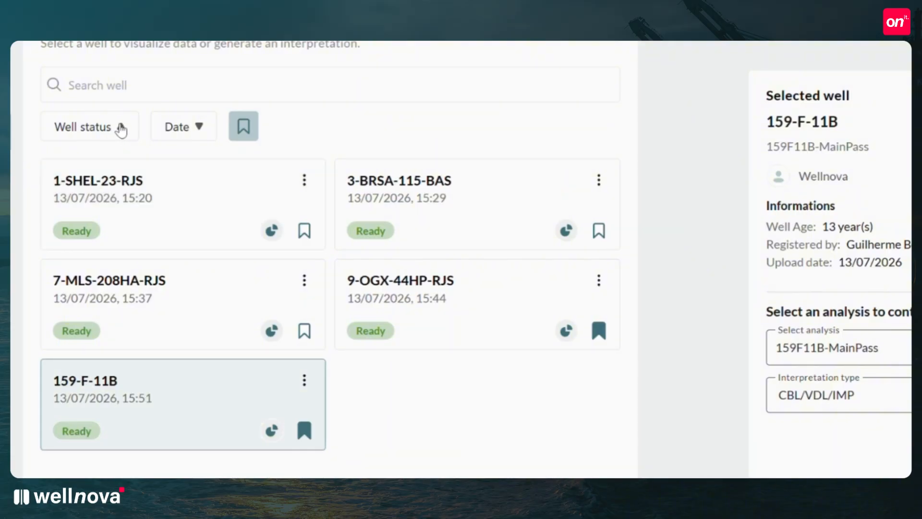
{"action": "left_click", "coordinate": [121, 128]}
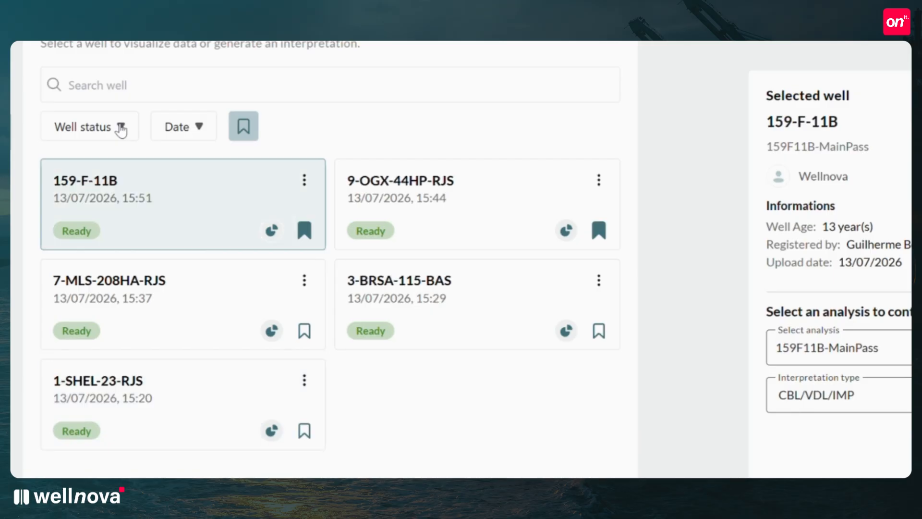
{"action": "left_click", "coordinate": [201, 133]}
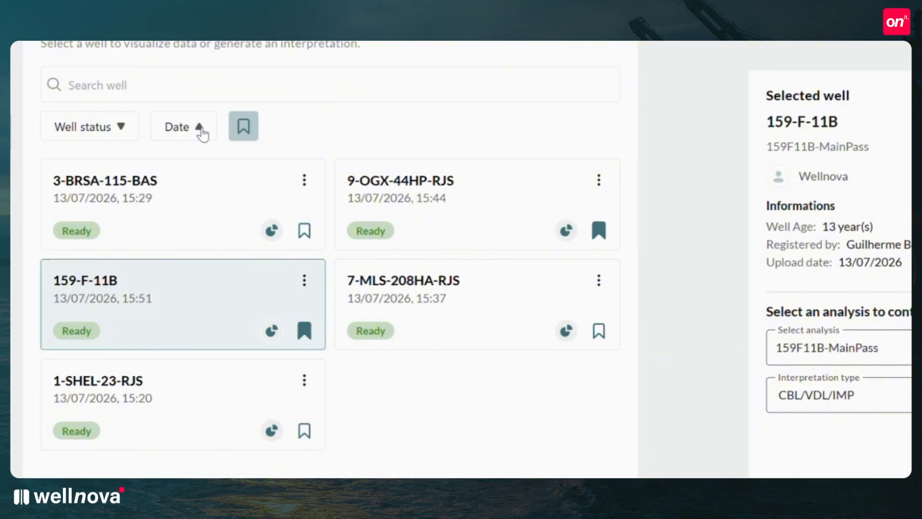
{"action": "left_click", "coordinate": [200, 133]}
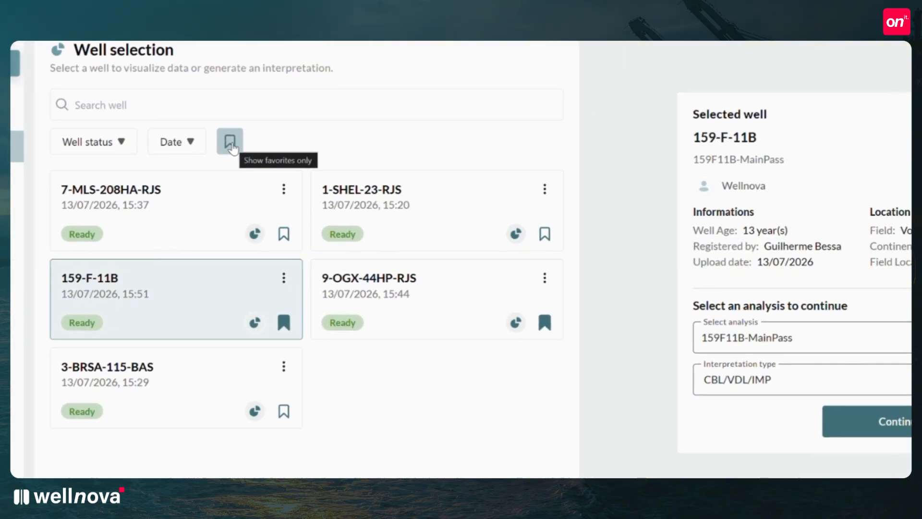
{"action": "left_click", "coordinate": [231, 145]}
Open well 159-F-11B for information editing and view its completion and material data.
{"action": "left_click", "coordinate": [284, 279]}
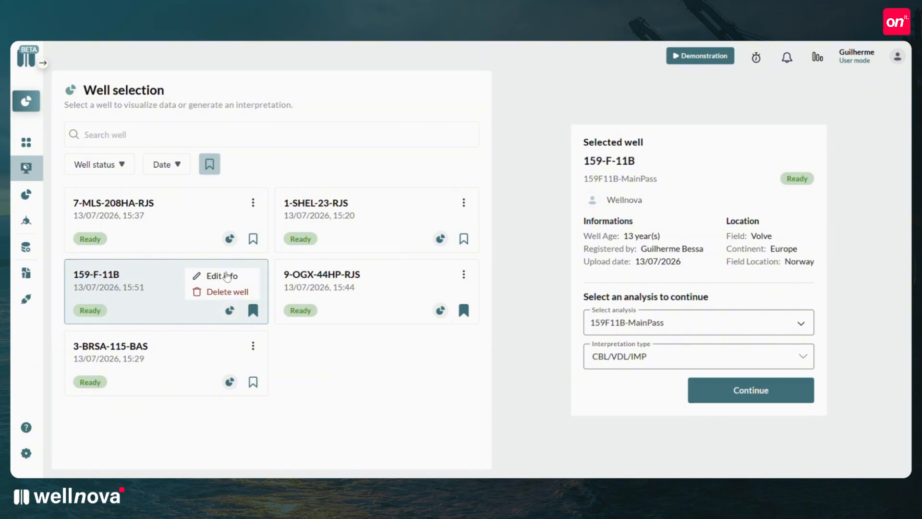
{"action": "left_click", "coordinate": [254, 277]}
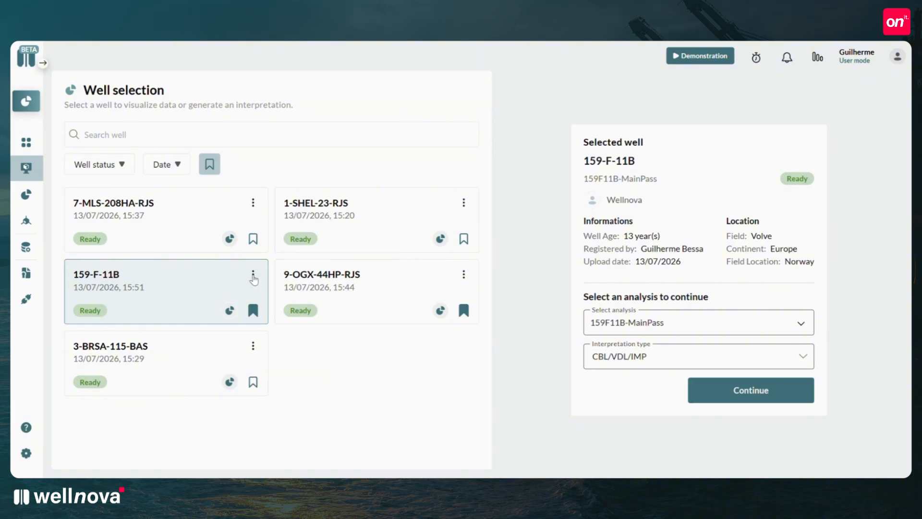
{"action": "left_click", "coordinate": [254, 277]}
{"action": "left_click", "coordinate": [218, 278]}
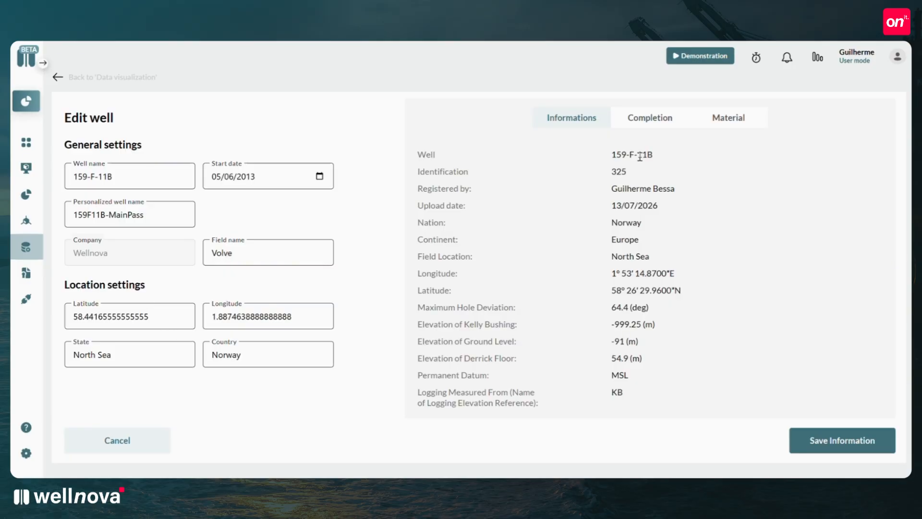
{"action": "left_click", "coordinate": [632, 126]}
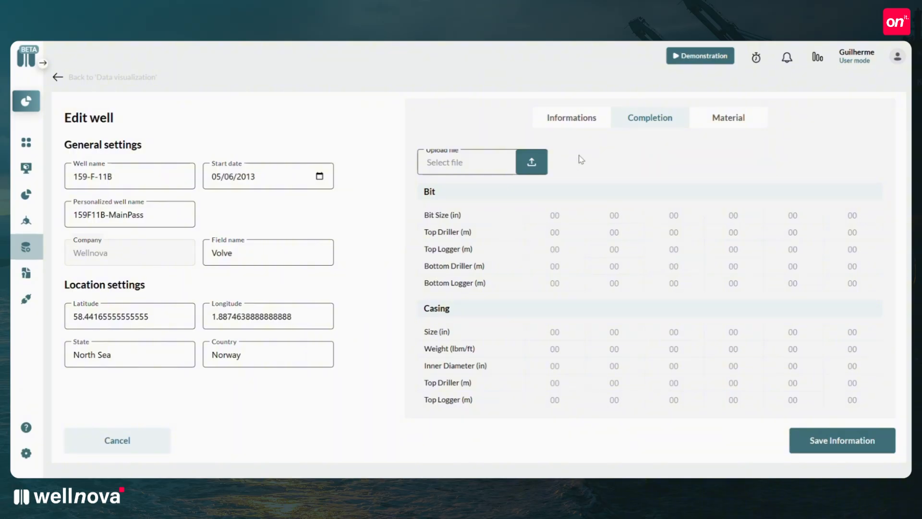
{"action": "left_click", "coordinate": [719, 122]}
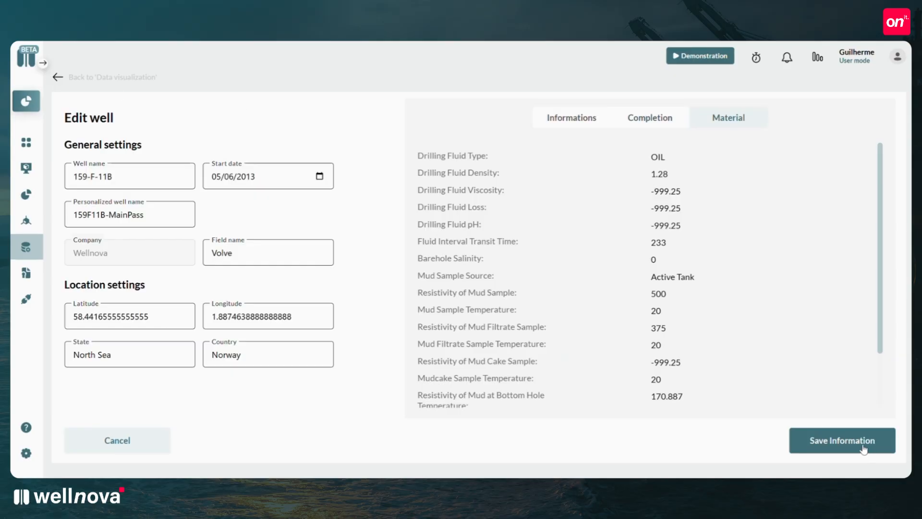
Open the Drilling Fluid Density value for editing and save the well's information.
{"action": "left_click", "coordinate": [669, 175]}
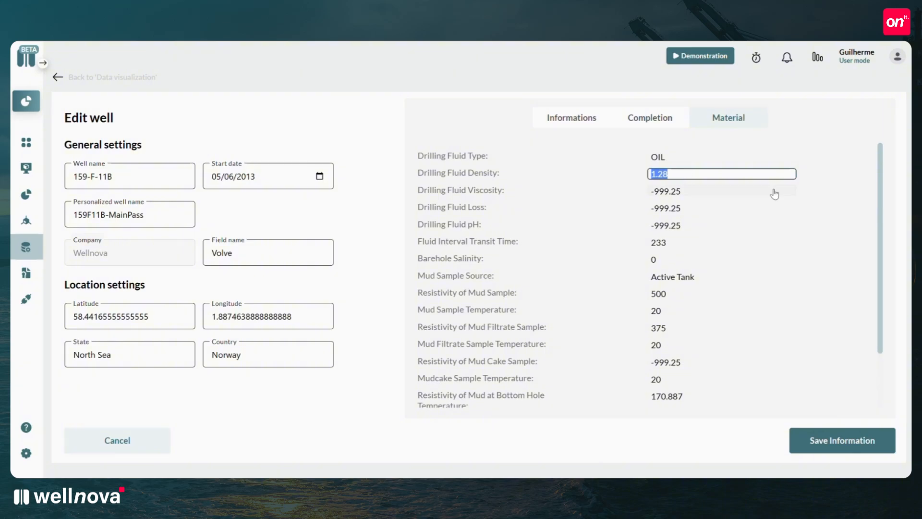
{"action": "left_click", "coordinate": [857, 208]}
{"action": "left_click", "coordinate": [840, 448]}
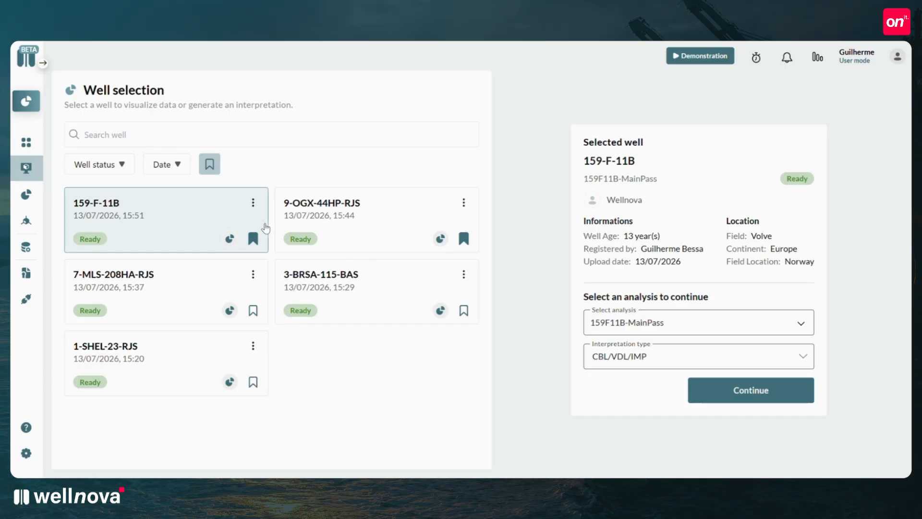
Open well 9-OGX-44HP-RJS with the 9OGX44HPRJS-MainPass analysis and the CBL/VDL/IMP interpretation type.
{"action": "left_click", "coordinate": [323, 212]}
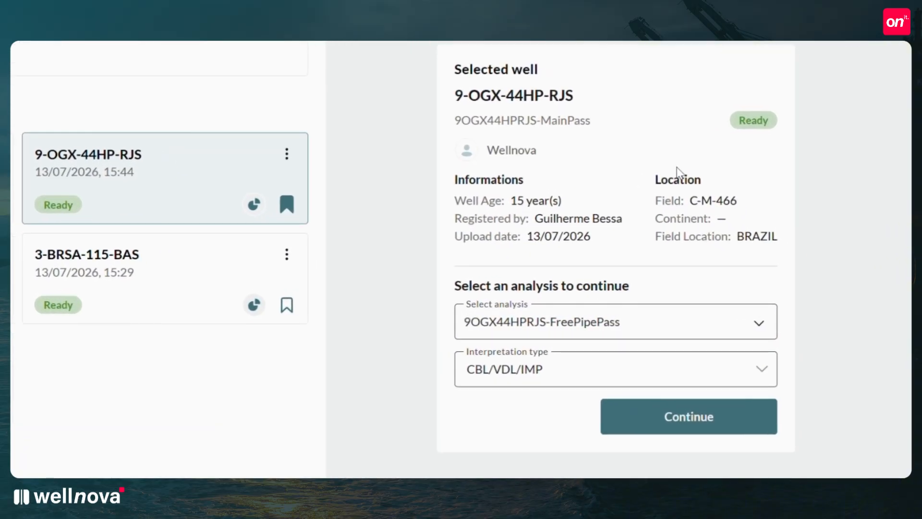
{"action": "left_click", "coordinate": [637, 329]}
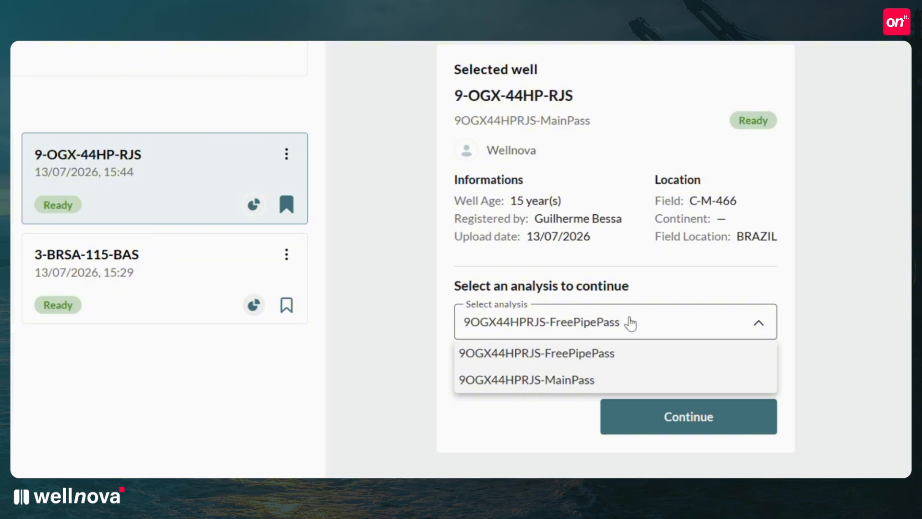
{"action": "left_click", "coordinate": [582, 380]}
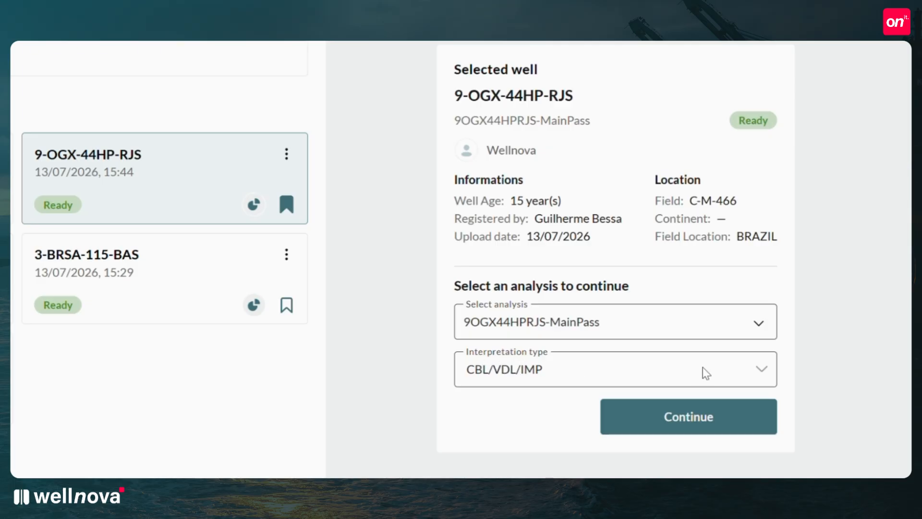
{"action": "left_click", "coordinate": [761, 372]}
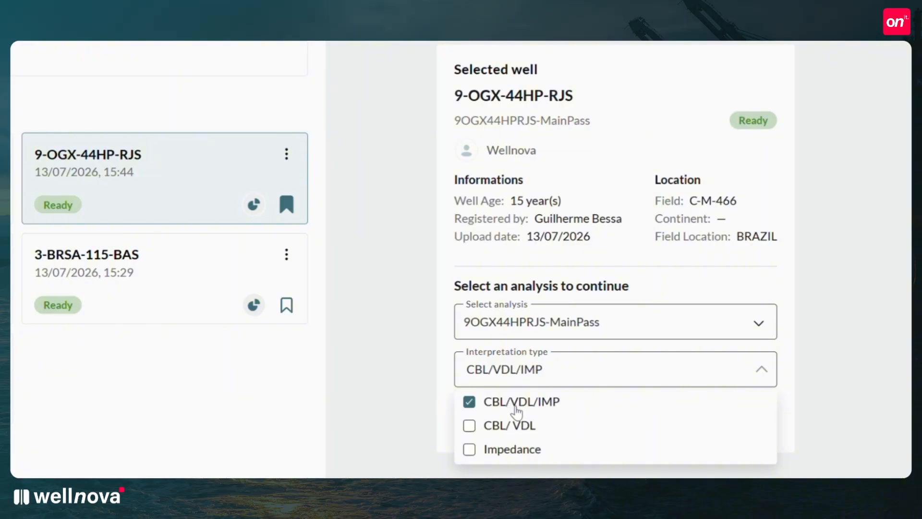
{"action": "left_click", "coordinate": [553, 412]}
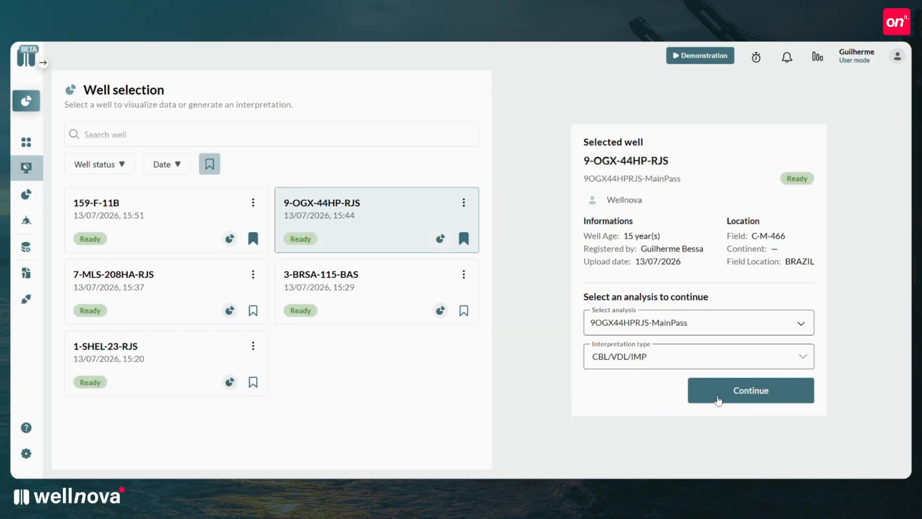
{"action": "left_click", "coordinate": [718, 400]}
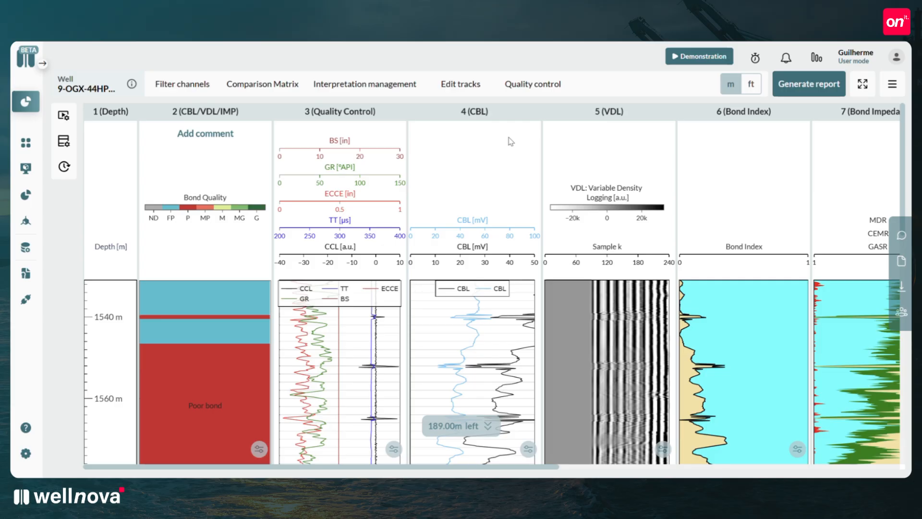
View the well's general information and comments in its details, and close them.
{"action": "left_click", "coordinate": [132, 86]}
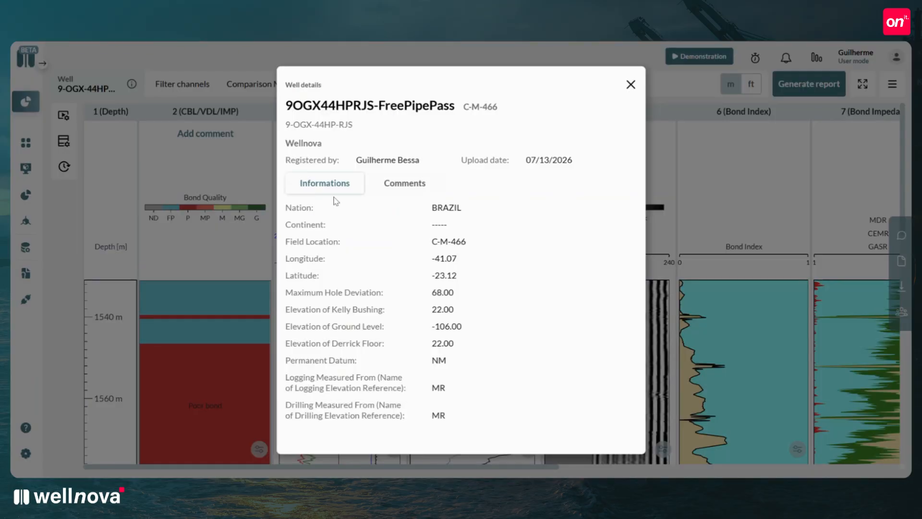
{"action": "left_click", "coordinate": [409, 187]}
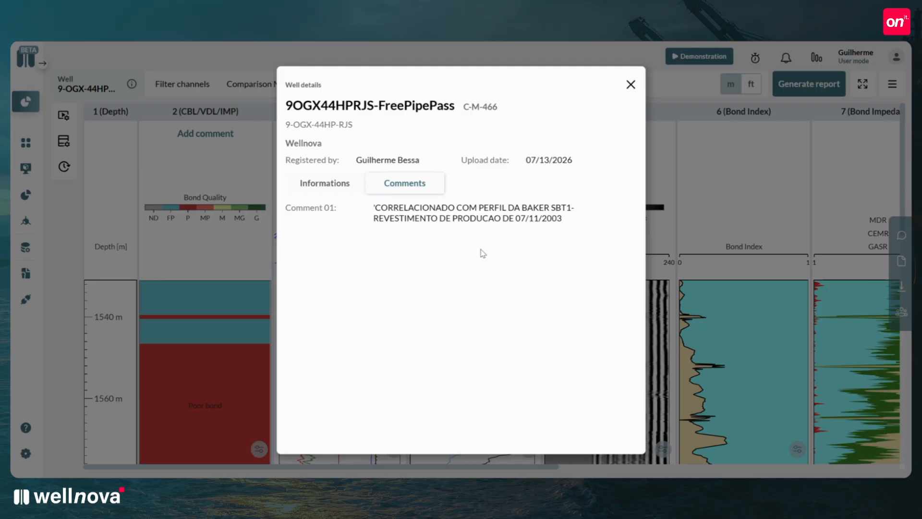
{"action": "left_click", "coordinate": [631, 85]}
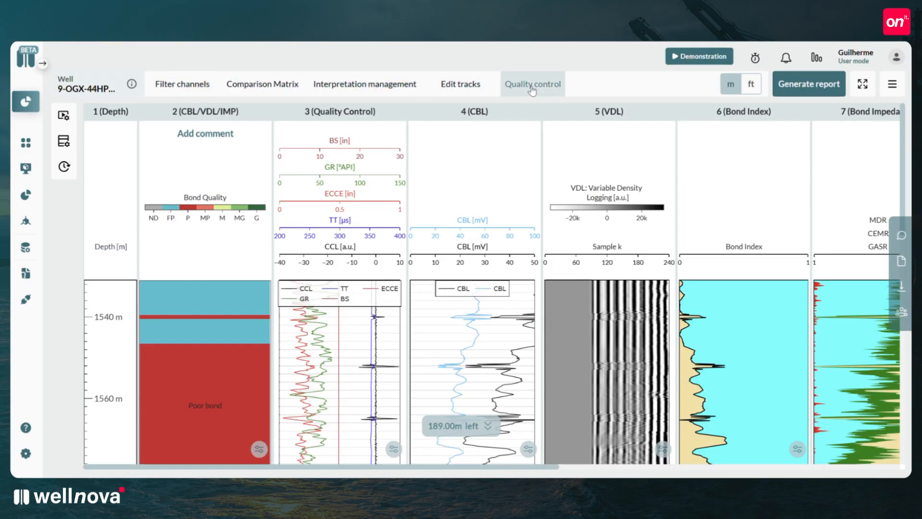
Apply the Impedance Limit filter with a lower limit of 0 and an upper limit of 2.6 MRayl.
{"action": "left_click", "coordinate": [180, 90]}
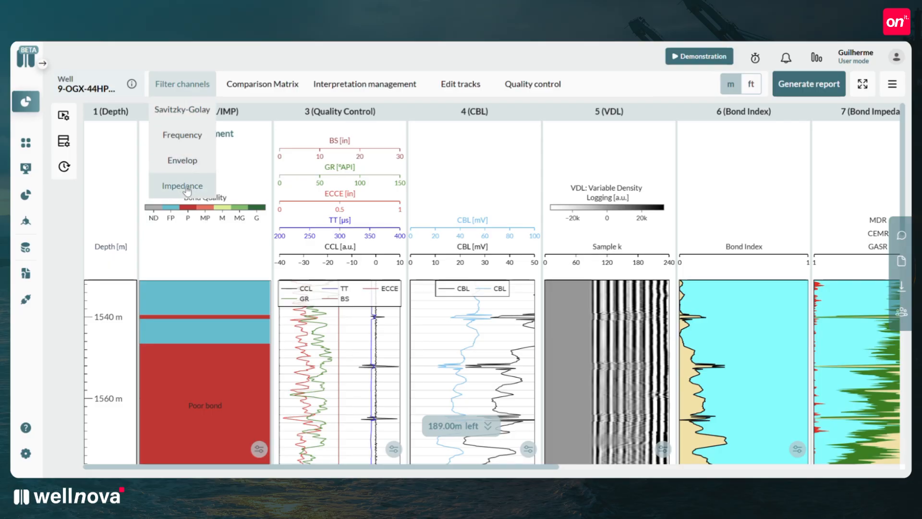
{"action": "left_click", "coordinate": [191, 110]}
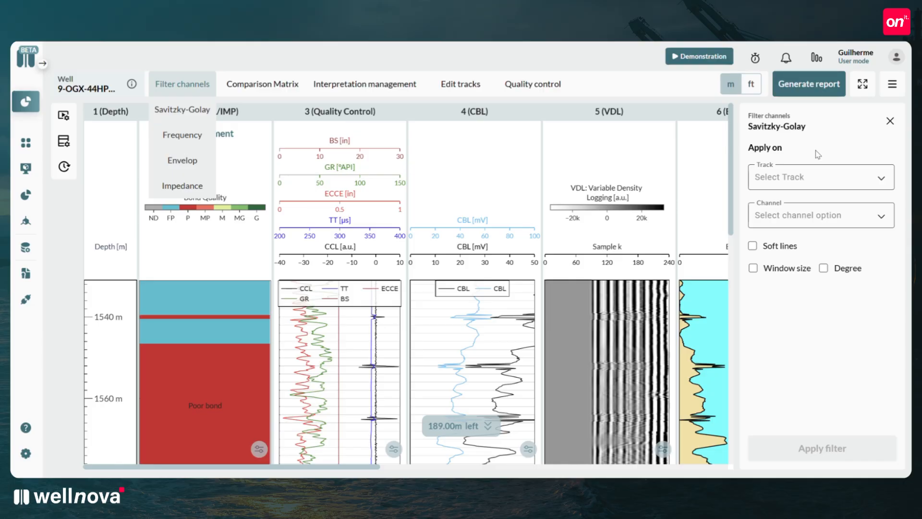
{"action": "left_click", "coordinate": [182, 185]}
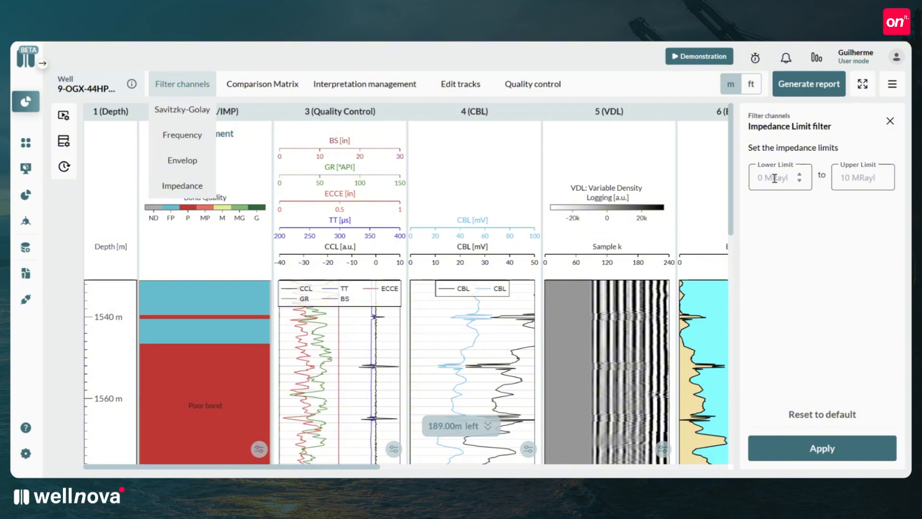
{"action": "left_click", "coordinate": [774, 179]}
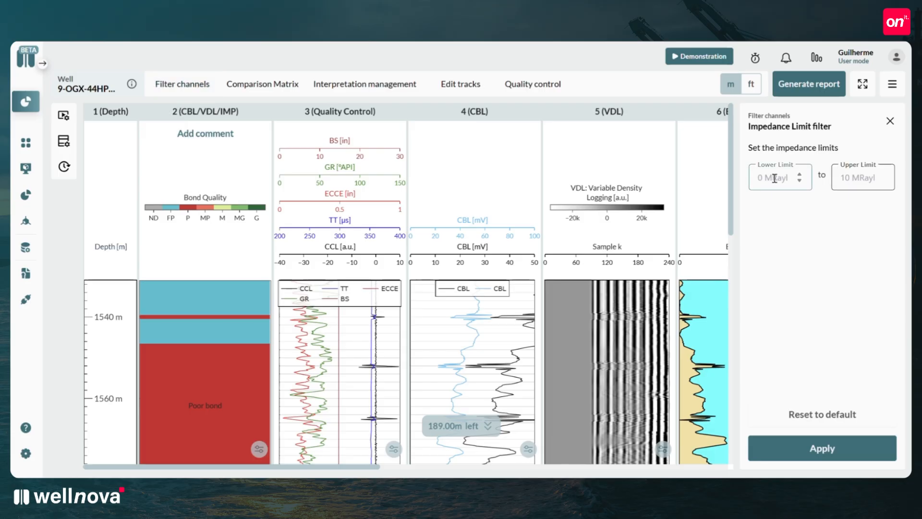
{"action": "type", "text": "0"}
{"action": "left_click", "coordinate": [865, 178]}
{"action": "type", "text": "2"}
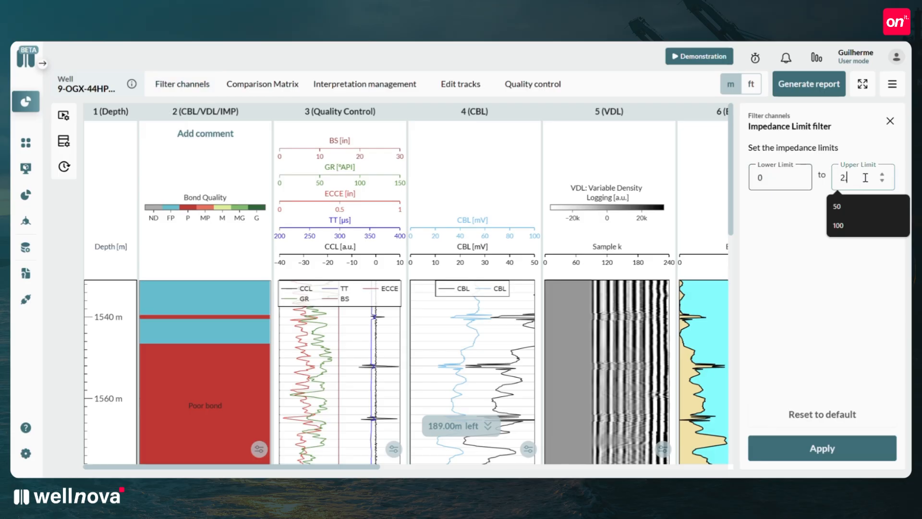
{"action": "type", "text": ".6"}
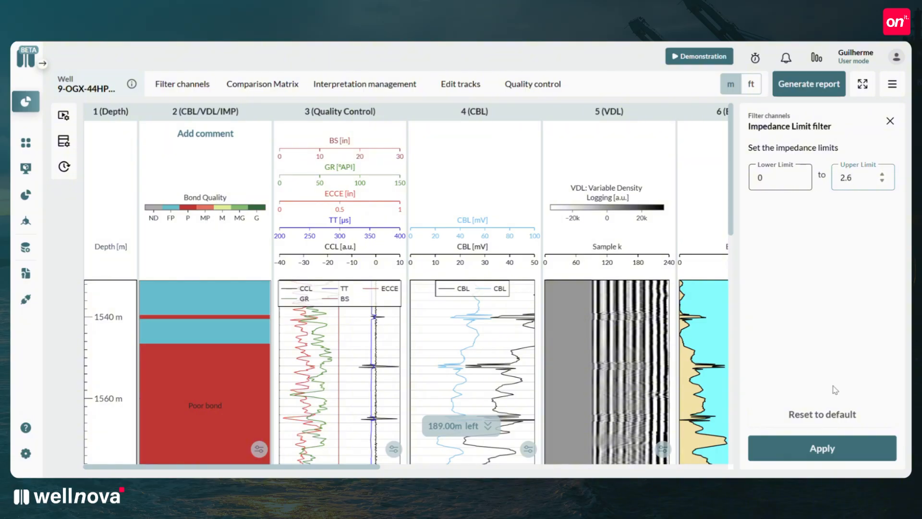
{"action": "left_click", "coordinate": [824, 452]}
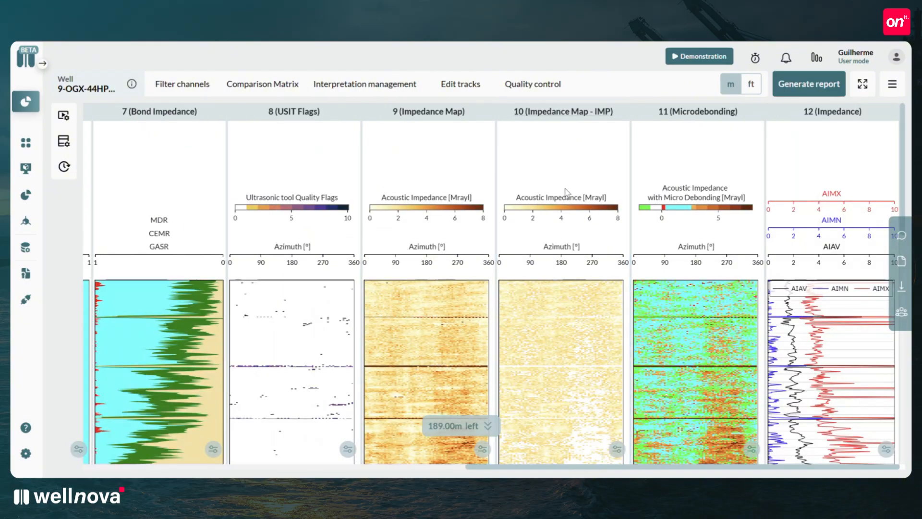
Examine the filtered Impedance Map - IMP track along the depth of the well.
{"action": "scroll", "coordinate": [567, 192], "scroll_direction": "down", "scroll_amount": 5}
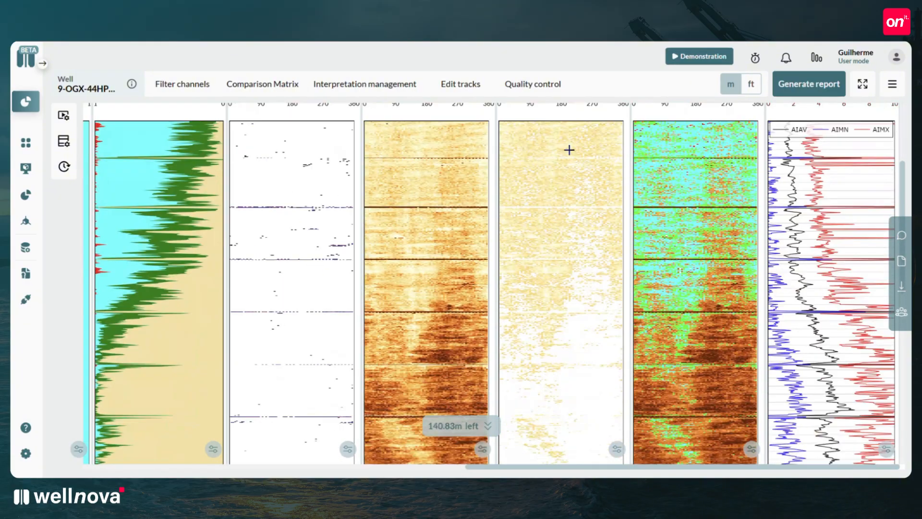
{"action": "scroll", "coordinate": [569, 149], "scroll_direction": "down", "scroll_amount": 2}
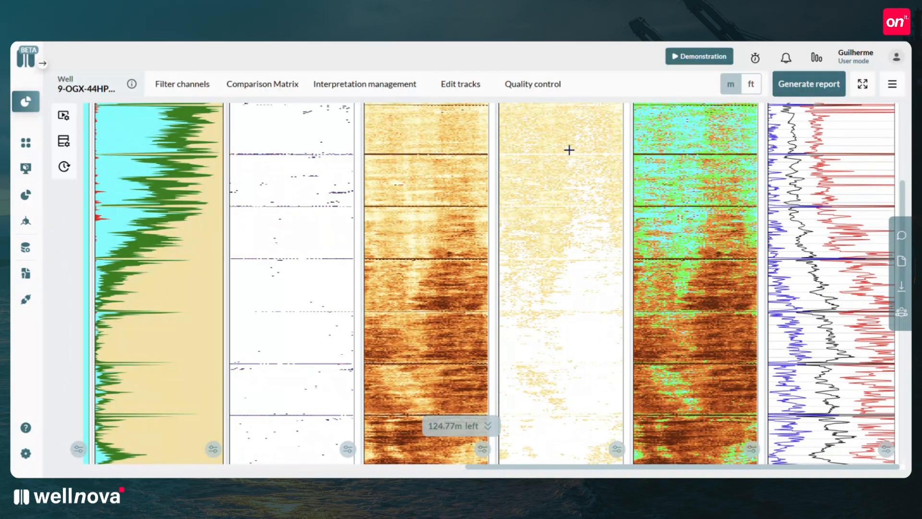
{"action": "scroll", "coordinate": [569, 150], "scroll_direction": "down", "scroll_amount": 2}
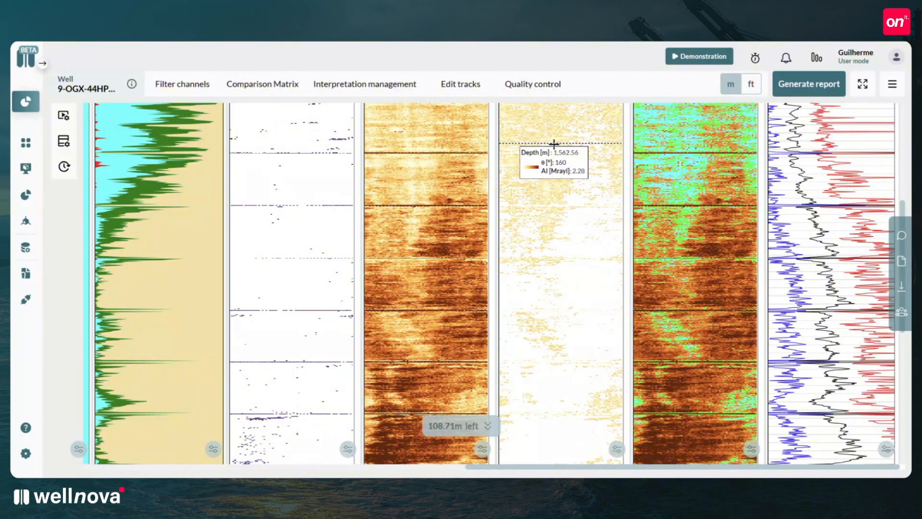
{"action": "scroll", "coordinate": [551, 149], "scroll_direction": "down", "scroll_amount": 10}
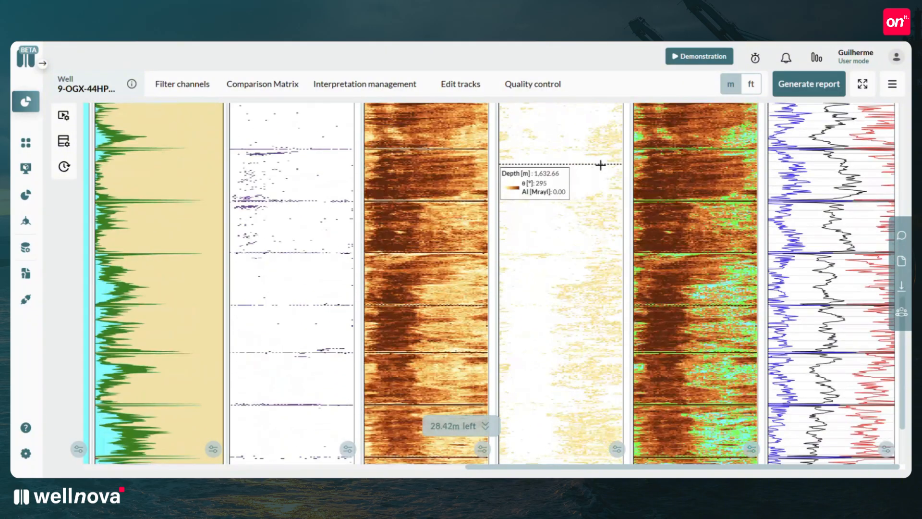
Open the interpretation management intervals and review the personalized depth interval settings with their bond quality options.
{"action": "scroll", "coordinate": [627, 169], "scroll_direction": "down", "scroll_amount": 4}
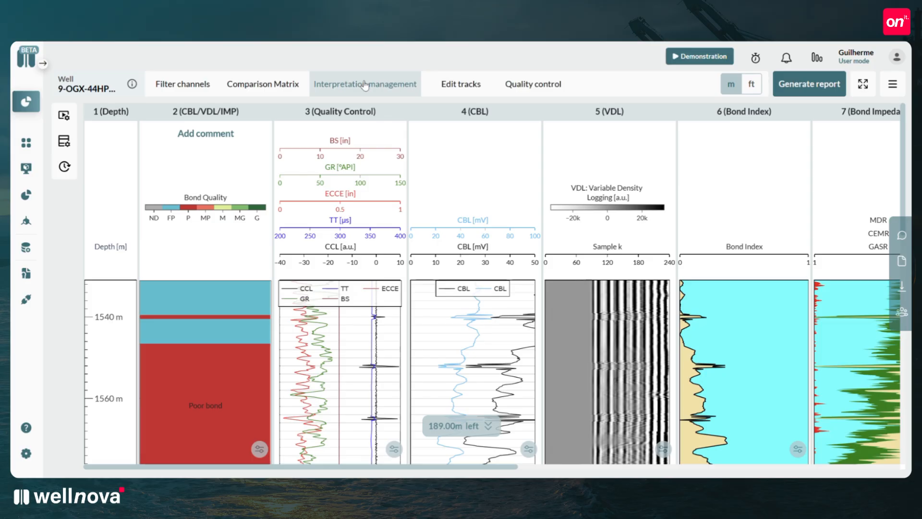
{"action": "left_click", "coordinate": [365, 85]}
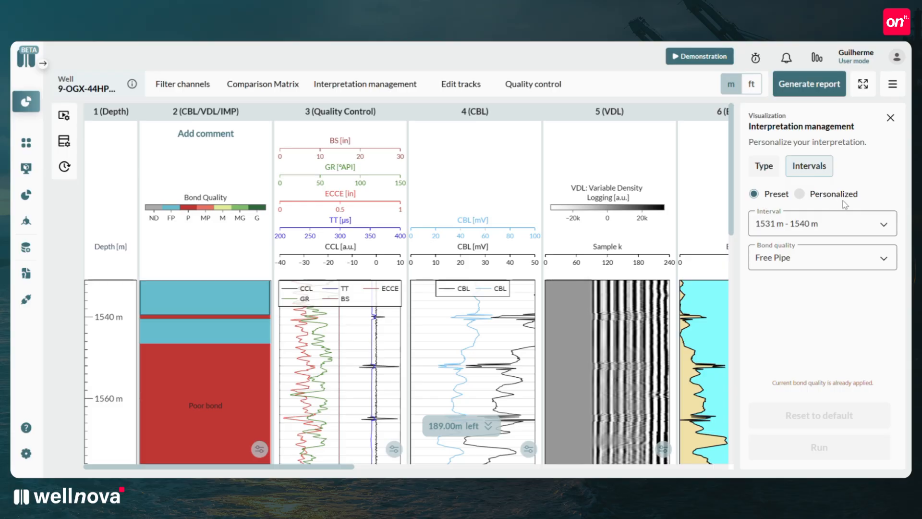
{"action": "left_click", "coordinate": [799, 195]}
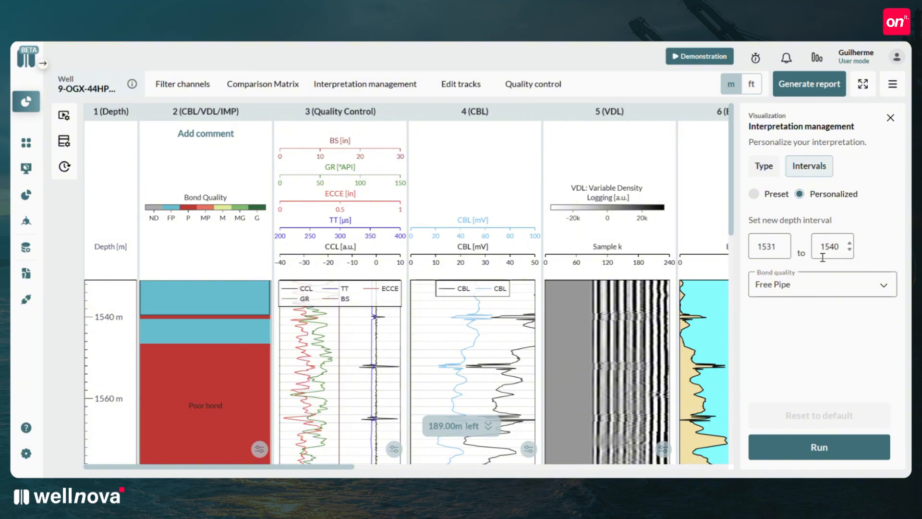
{"action": "left_click", "coordinate": [821, 289]}
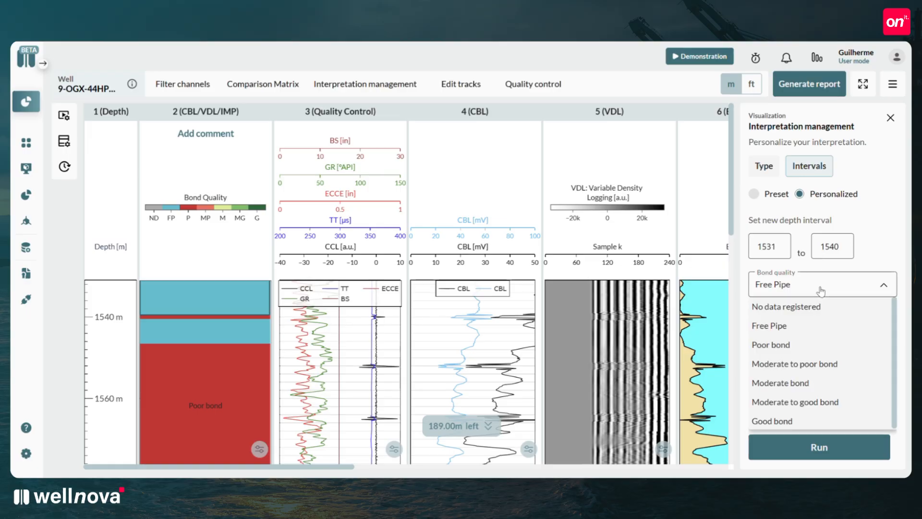
{"action": "left_click", "coordinate": [821, 288]}
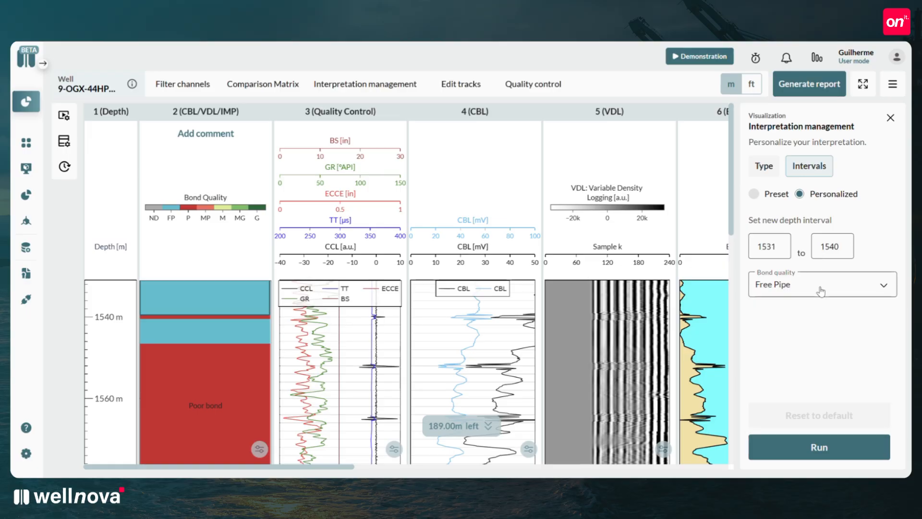
Change the bond quality of the preset interval 1540 m - 1541 m to Free Pipe, run the edit, and close the interpretation management.
{"action": "left_click", "coordinate": [754, 194]}
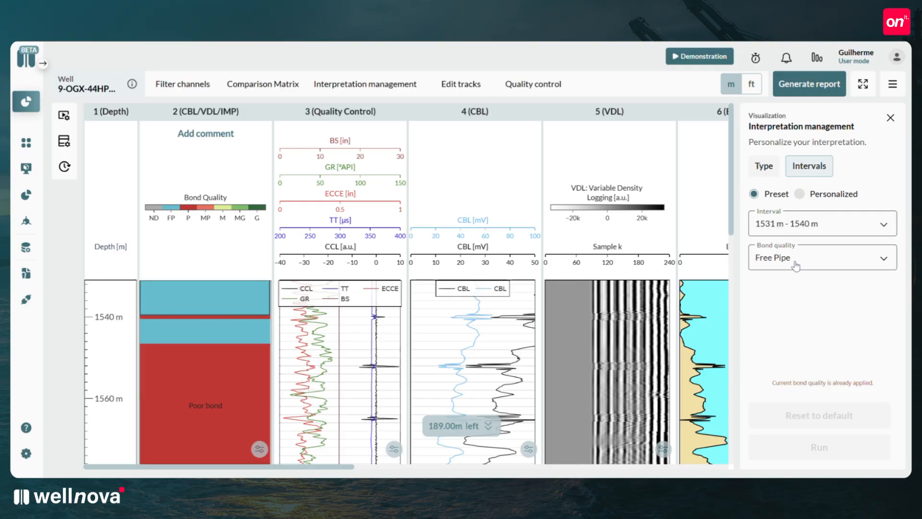
{"action": "left_click", "coordinate": [811, 231]}
{"action": "left_click", "coordinate": [795, 263]}
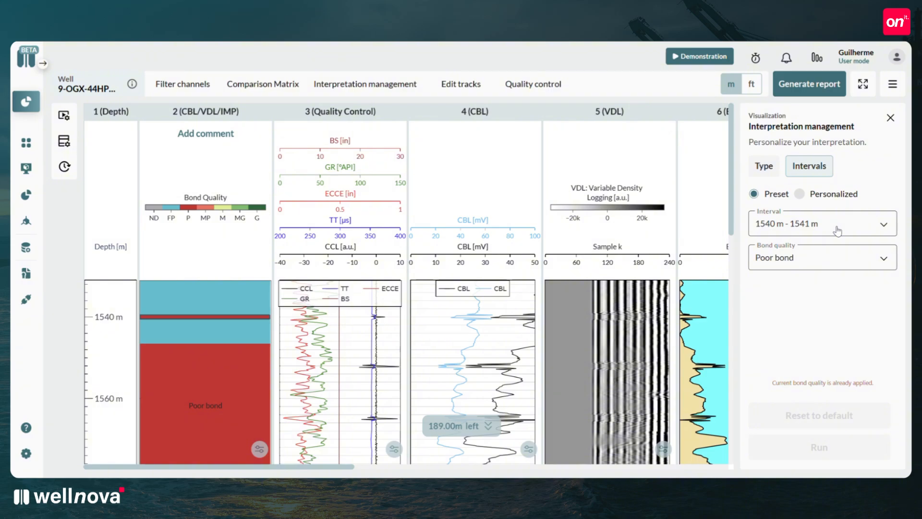
{"action": "left_click", "coordinate": [799, 258]}
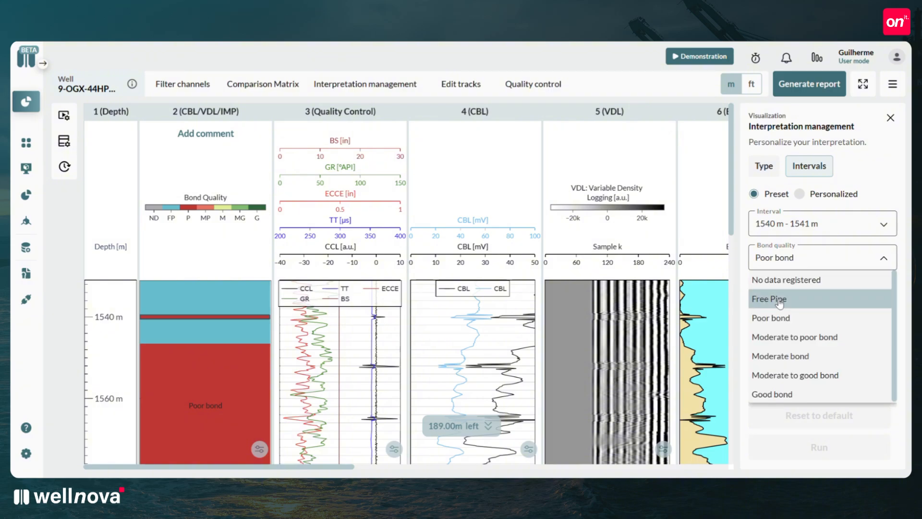
{"action": "left_click", "coordinate": [780, 302]}
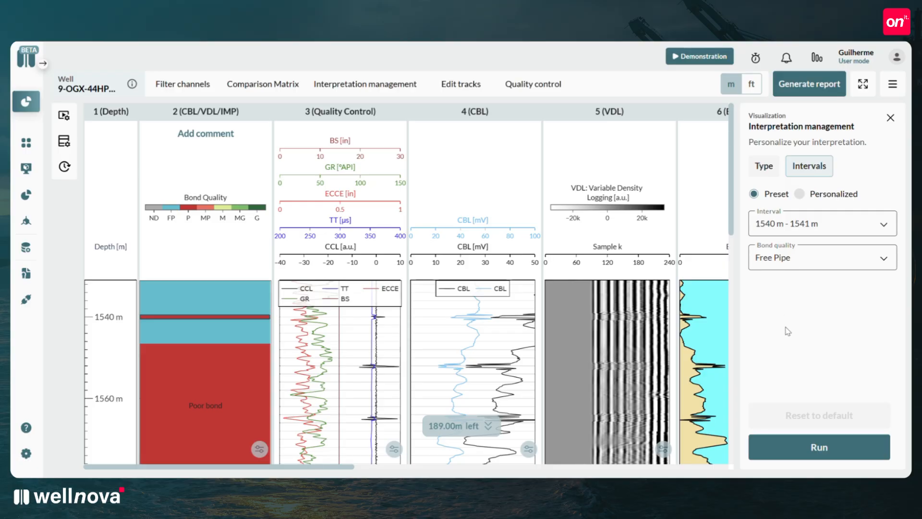
{"action": "left_click", "coordinate": [794, 450]}
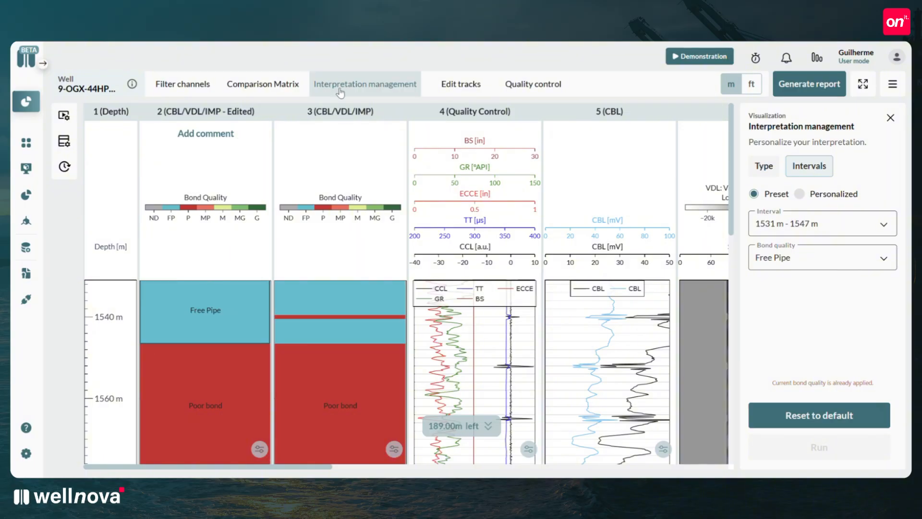
{"action": "left_click", "coordinate": [412, 94]}
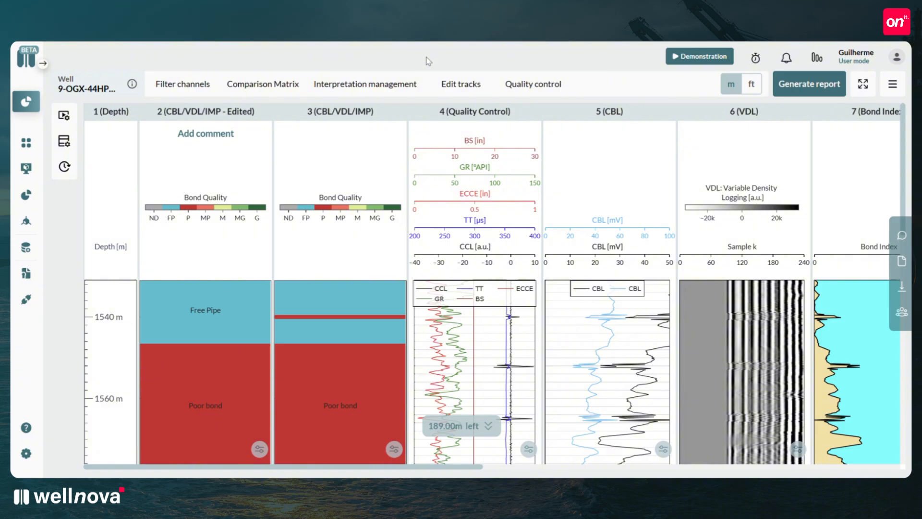
Start a new 1D track and select CBL as its channel.
{"action": "left_click", "coordinate": [460, 87]}
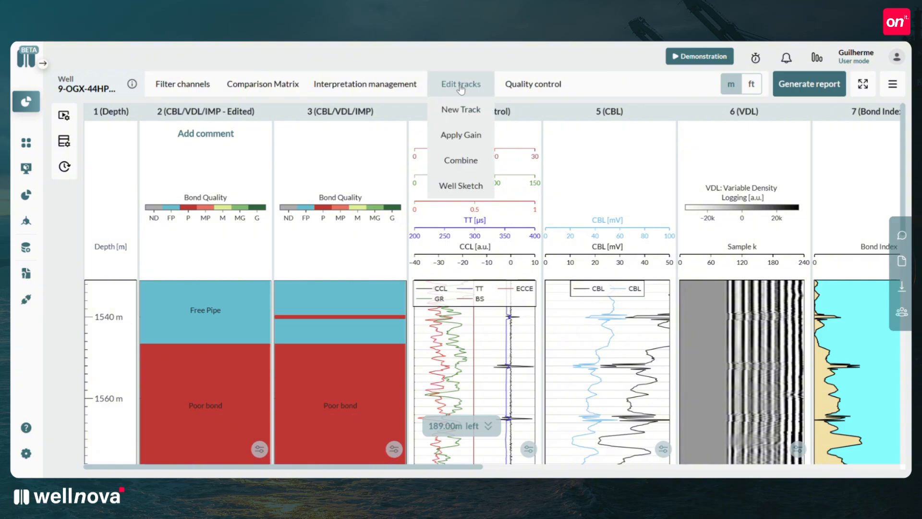
{"action": "left_click", "coordinate": [461, 110]}
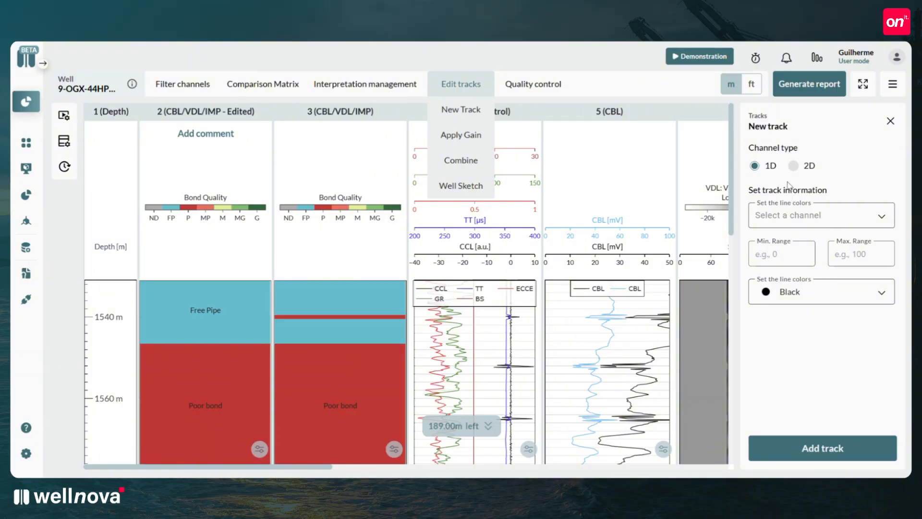
{"action": "left_click", "coordinate": [794, 216]}
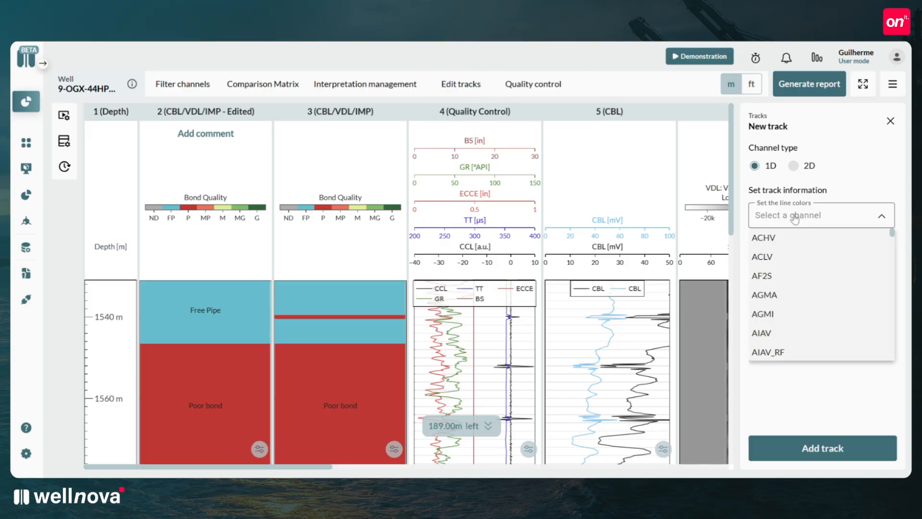
{"action": "scroll", "coordinate": [776, 258], "scroll_direction": "down", "scroll_amount": 6}
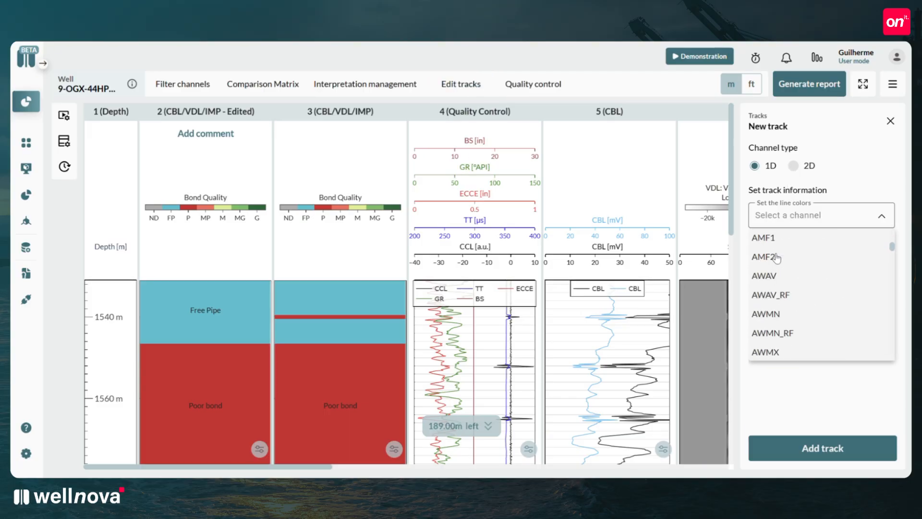
{"action": "scroll", "coordinate": [777, 258], "scroll_direction": "down", "scroll_amount": 5}
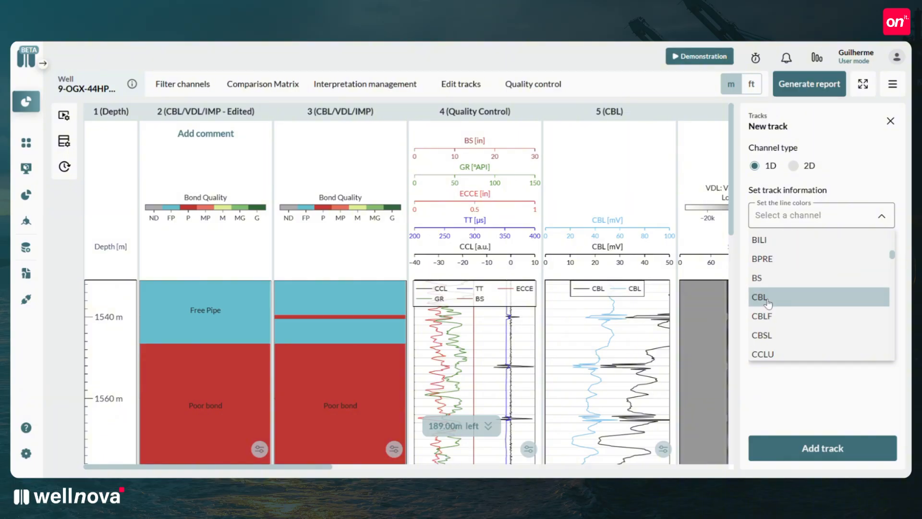
{"action": "left_click", "coordinate": [776, 300]}
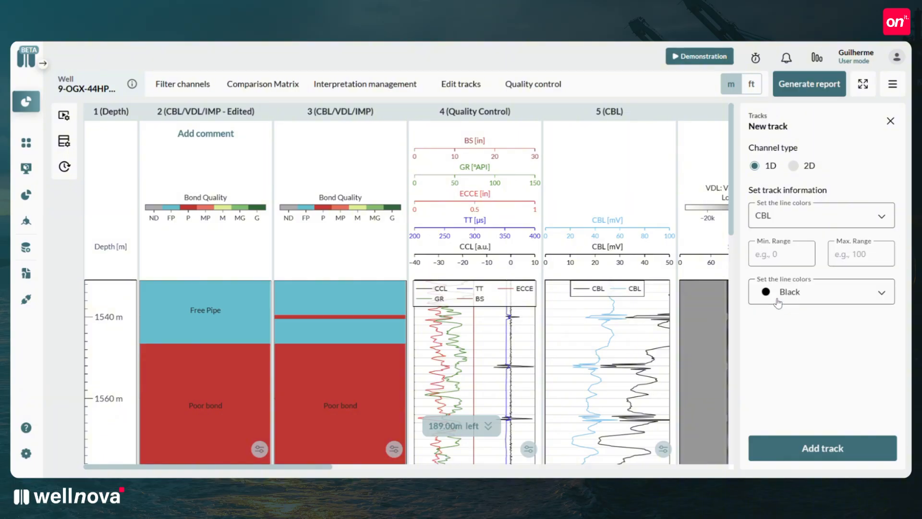
Set the new CBL track's range to 50–100 and its line color to Red, and add the track.
{"action": "left_click", "coordinate": [775, 255]}
{"action": "type", "text": "50"}
{"action": "left_click", "coordinate": [868, 256]}
{"action": "type", "text": "100"}
{"action": "left_click", "coordinate": [841, 300]}
{"action": "scroll", "coordinate": [825, 340], "scroll_direction": "down", "scroll_amount": 3}
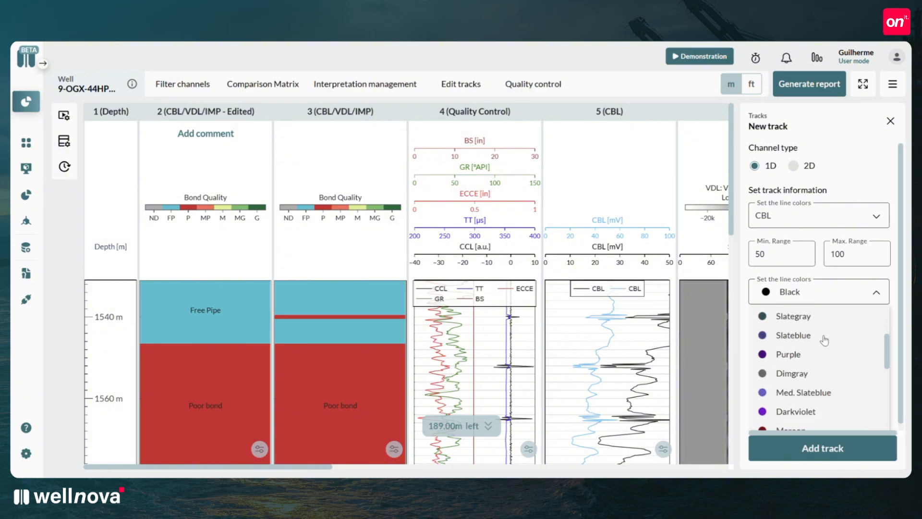
{"action": "scroll", "coordinate": [825, 340], "scroll_direction": "down", "scroll_amount": 3}
{"action": "scroll", "coordinate": [824, 340], "scroll_direction": "down", "scroll_amount": 2}
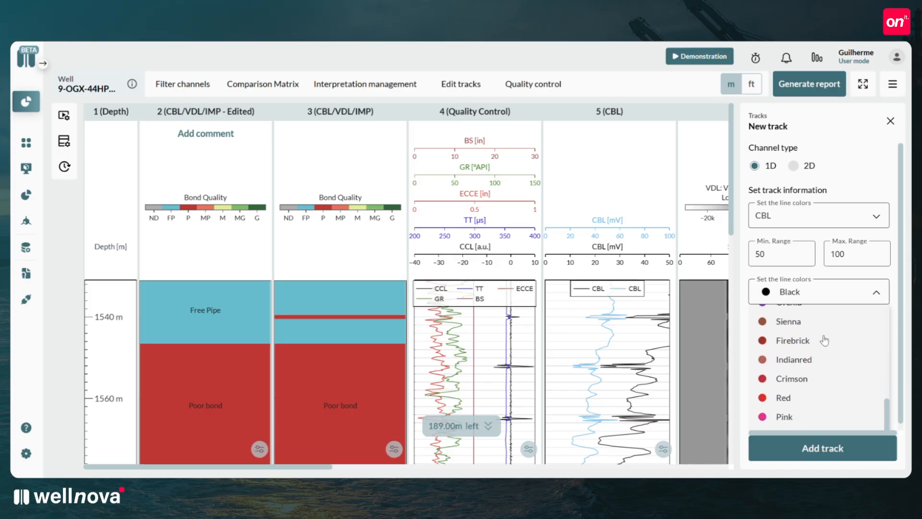
{"action": "left_click", "coordinate": [787, 399]}
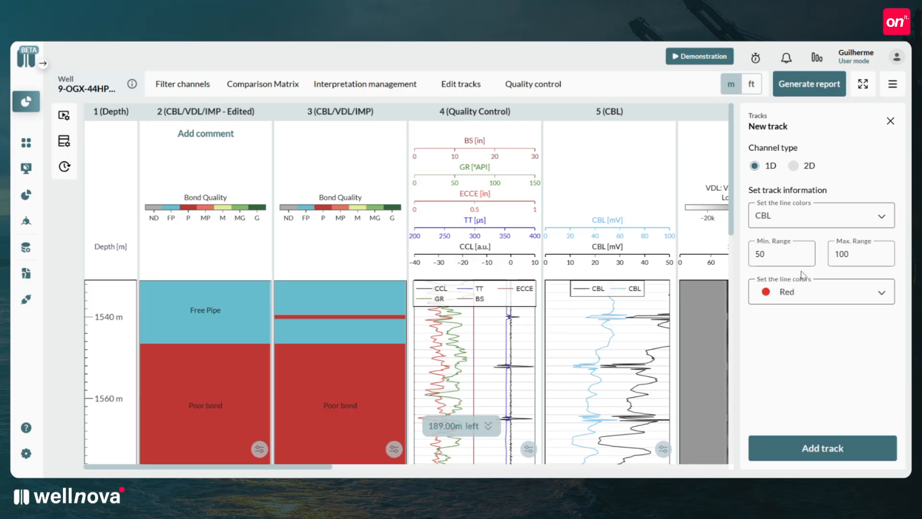
{"action": "left_click", "coordinate": [824, 456]}
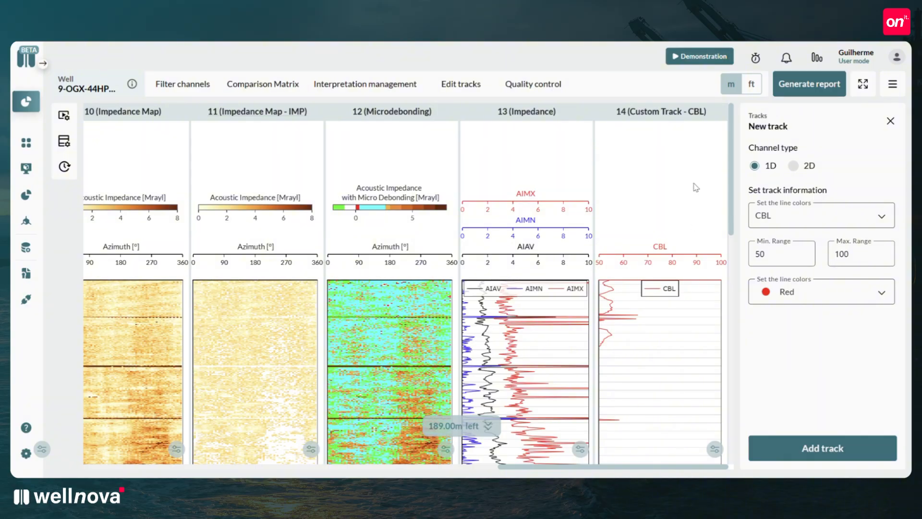
Inspect the custom CBL track and review the 1D and 2D channel options for new tracks.
{"action": "scroll", "coordinate": [693, 183], "scroll_direction": "down", "scroll_amount": 2}
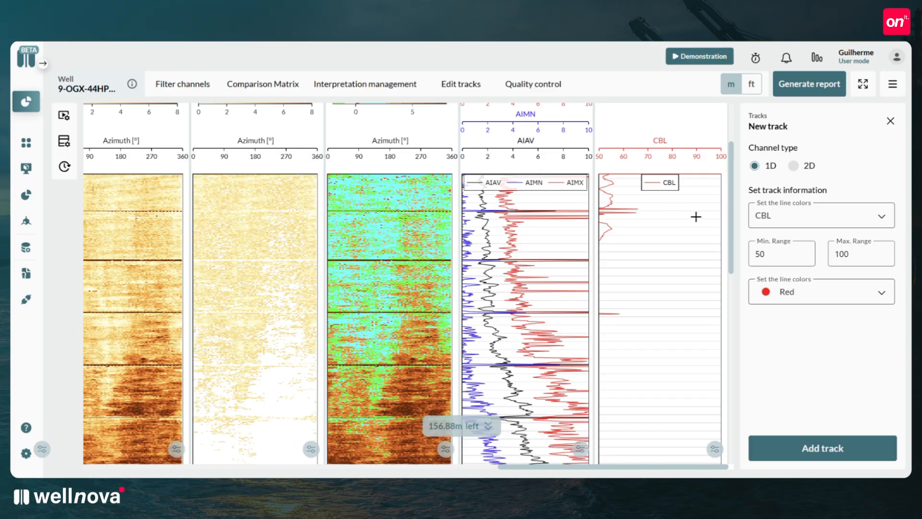
{"action": "scroll", "coordinate": [624, 260], "scroll_direction": "up", "scroll_amount": 3}
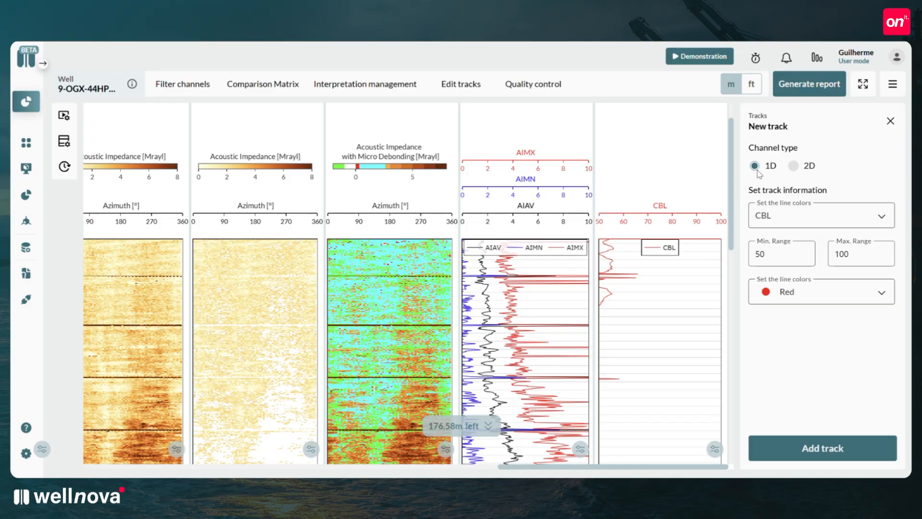
{"action": "left_click", "coordinate": [811, 225]}
{"action": "scroll", "coordinate": [807, 278], "scroll_direction": "down", "scroll_amount": 3}
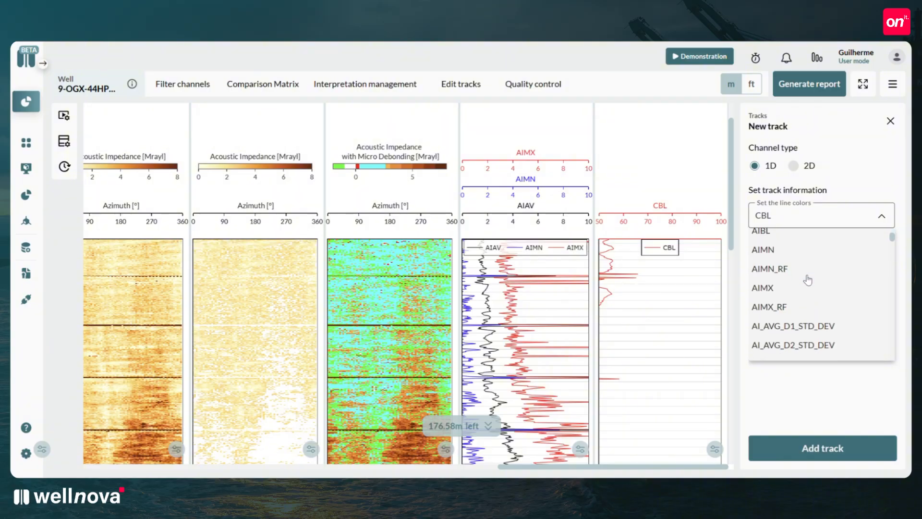
{"action": "left_click", "coordinate": [793, 167]}
{"action": "left_click", "coordinate": [793, 166]}
{"action": "left_click", "coordinate": [816, 220]}
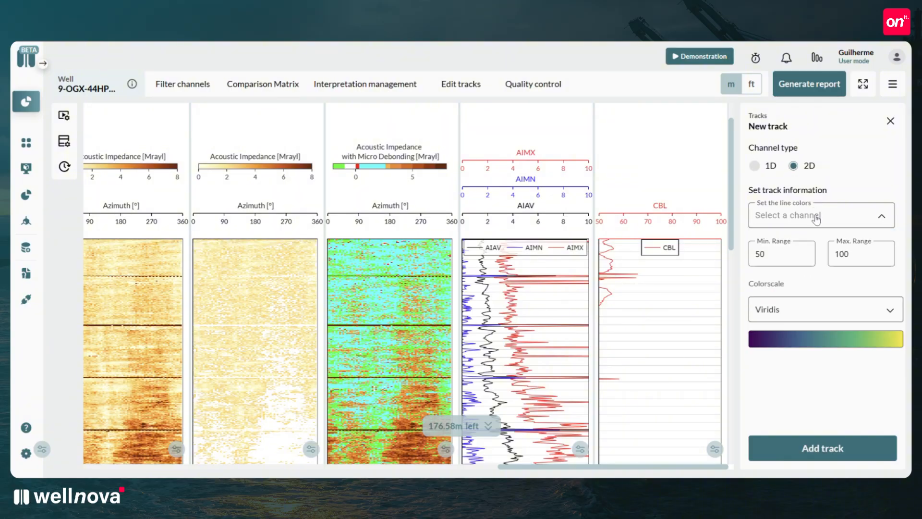
{"action": "left_click", "coordinate": [887, 218]}
Explore the gain signal settings with the CBL track and its CBL (0–100) channel, and browse the other tracks available for gain.
{"action": "left_click", "coordinate": [460, 91]}
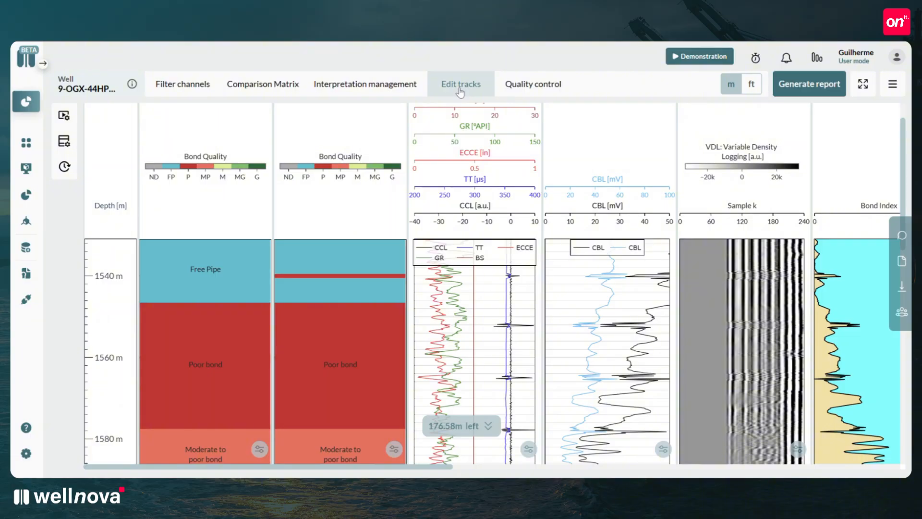
{"action": "left_click", "coordinate": [460, 91]}
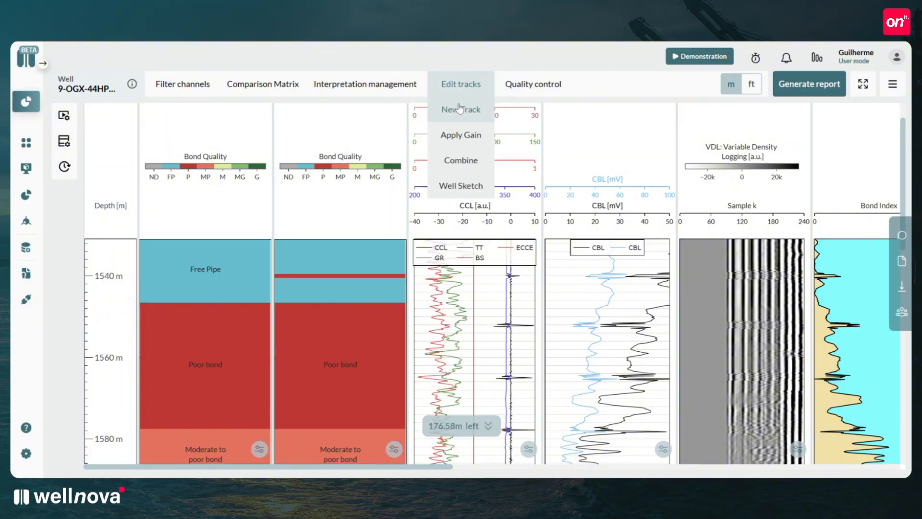
{"action": "left_click", "coordinate": [462, 136]}
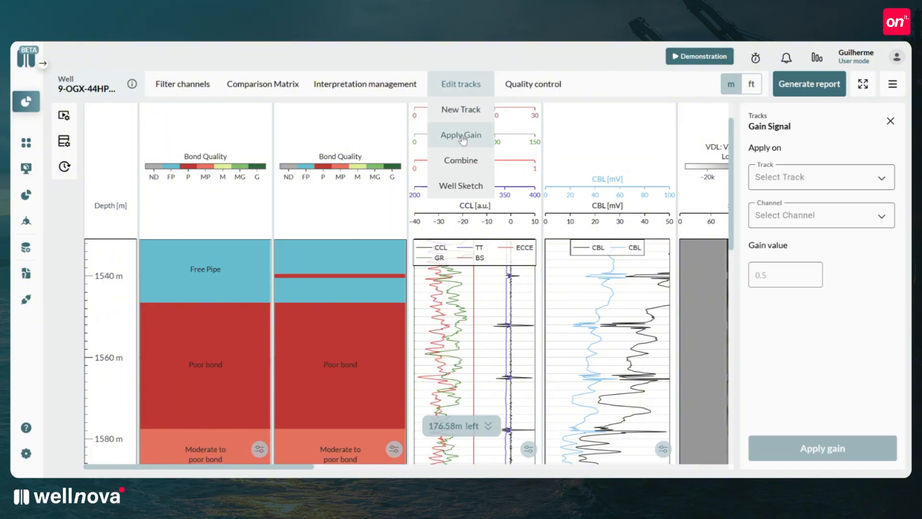
{"action": "left_click", "coordinate": [809, 182]}
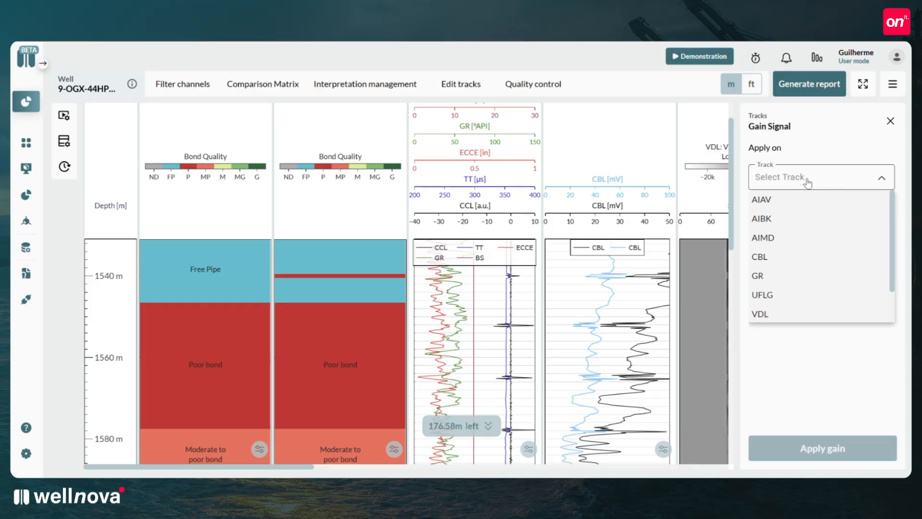
{"action": "left_click", "coordinate": [768, 256]}
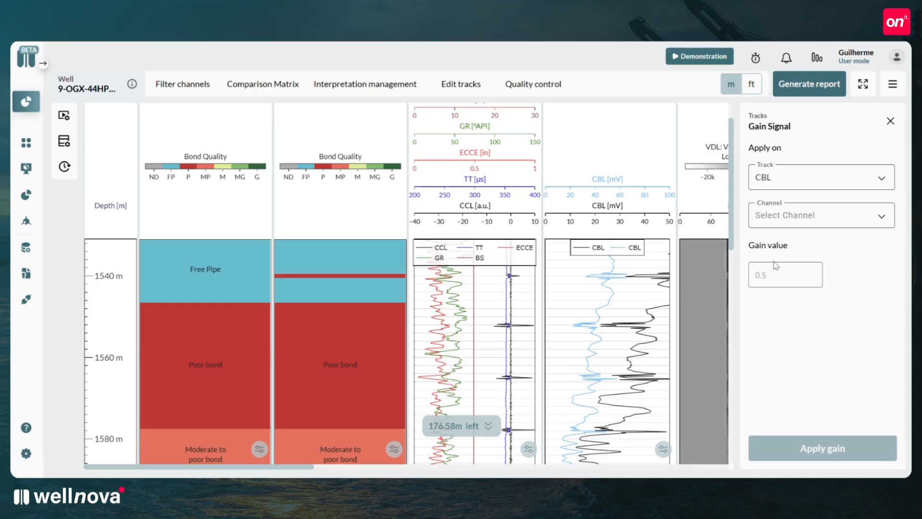
{"action": "left_click", "coordinate": [773, 219]}
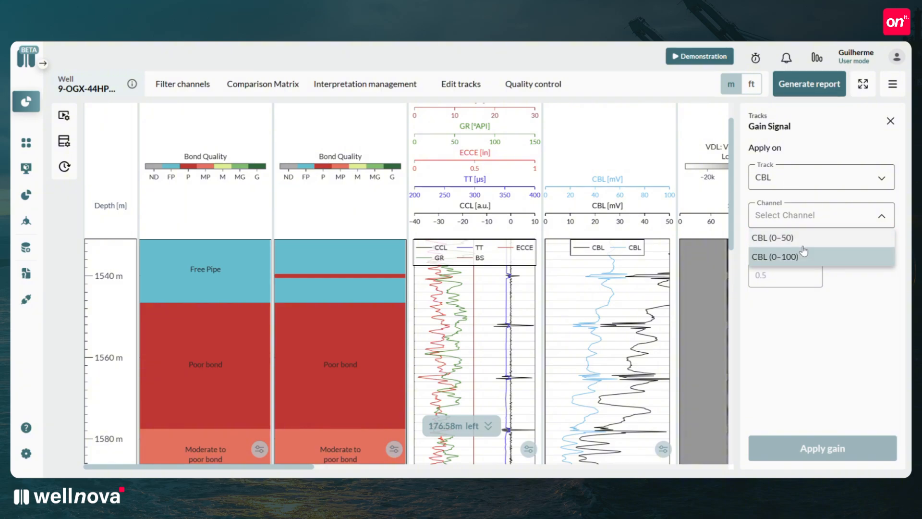
{"action": "left_click", "coordinate": [778, 257]}
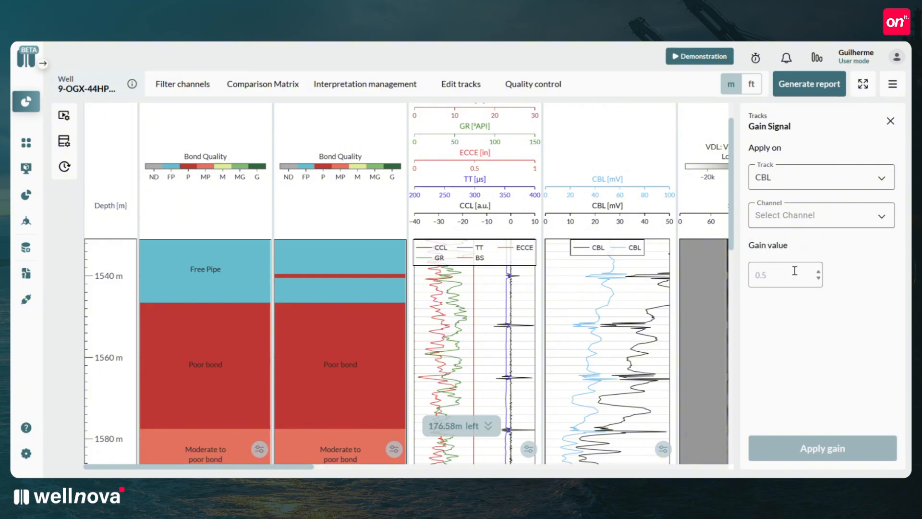
{"action": "left_click", "coordinate": [803, 185]}
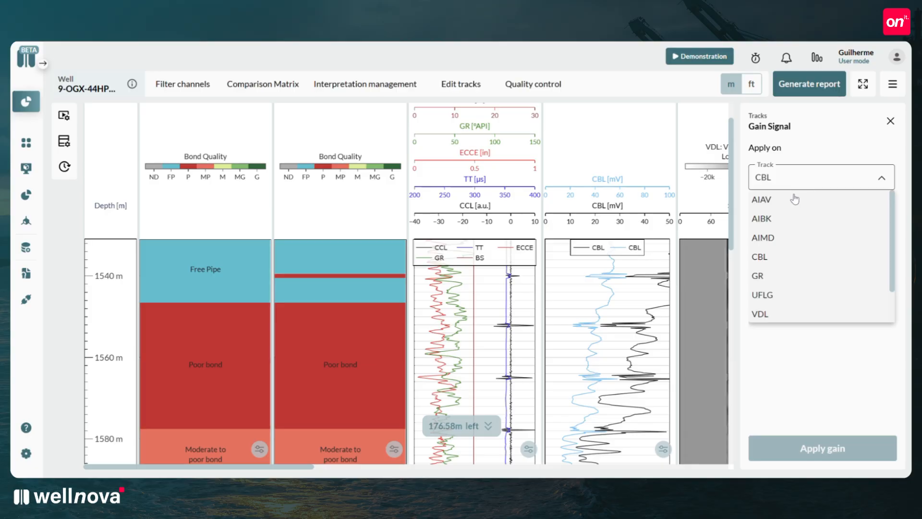
{"action": "scroll", "coordinate": [793, 199], "scroll_direction": "down", "scroll_amount": 1}
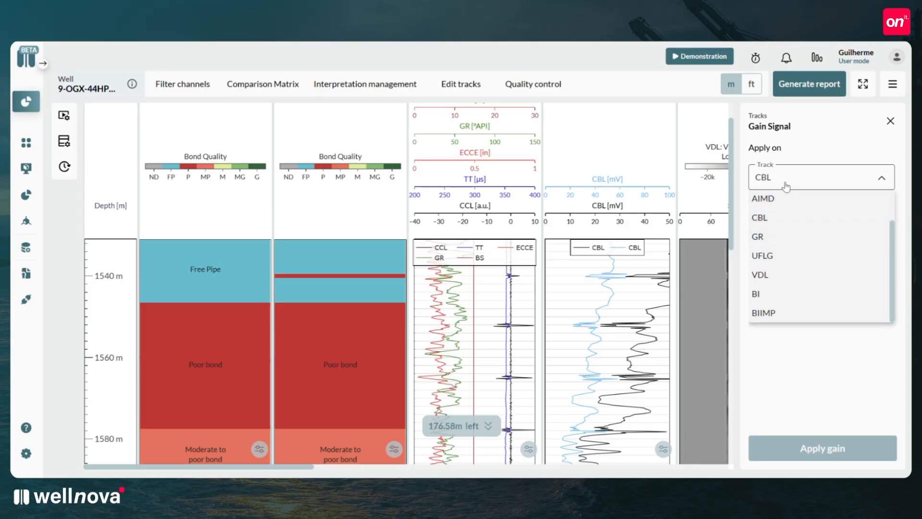
Start combining channels with CBL as the first channel, limited to 0–50.
{"action": "left_click", "coordinate": [461, 84]}
{"action": "left_click", "coordinate": [471, 162]}
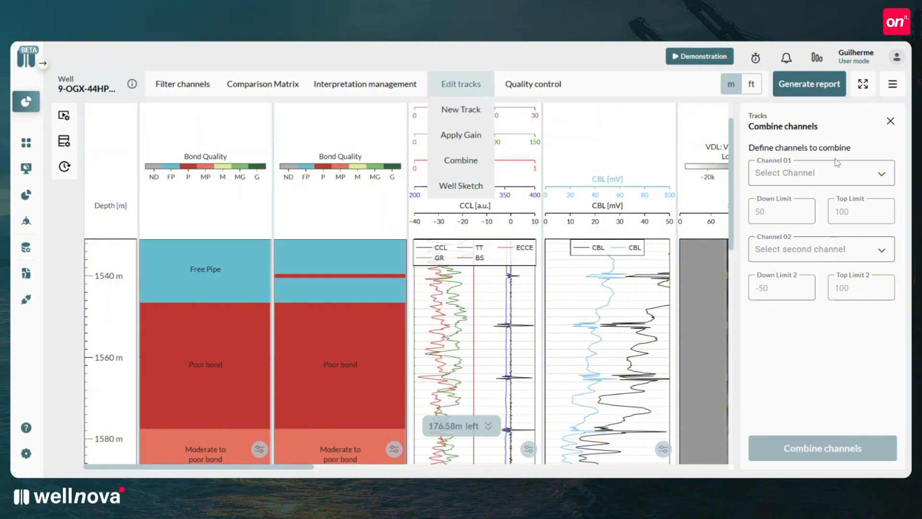
{"action": "left_click", "coordinate": [809, 176]}
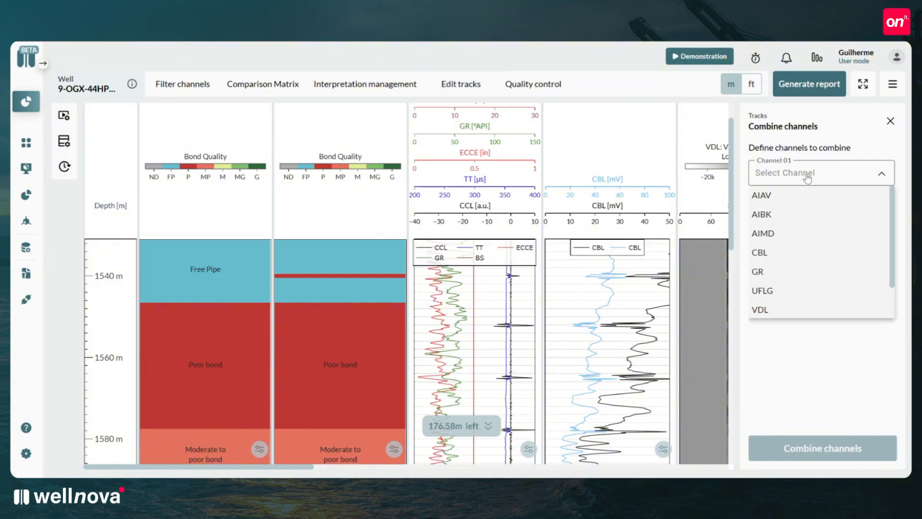
{"action": "left_click", "coordinate": [771, 253]}
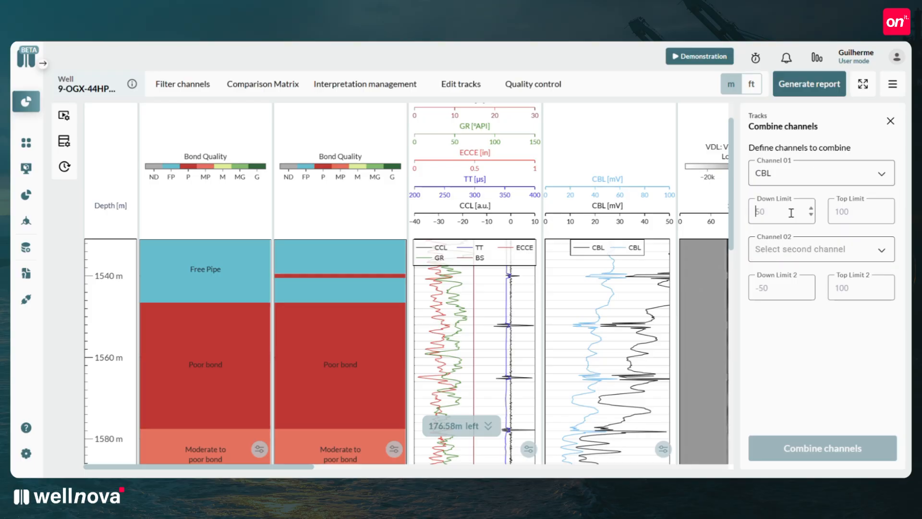
{"action": "type", "text": "0"}
{"action": "left_click", "coordinate": [861, 214]}
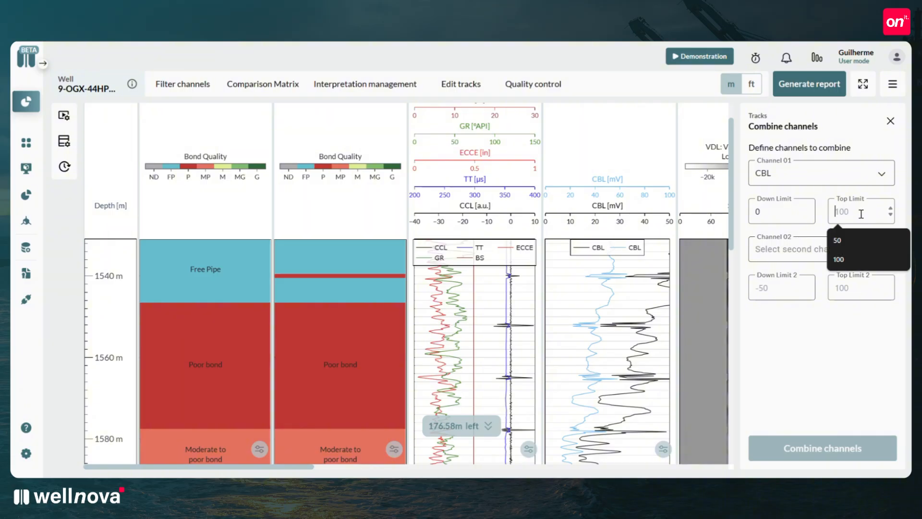
{"action": "type", "text": "50"}
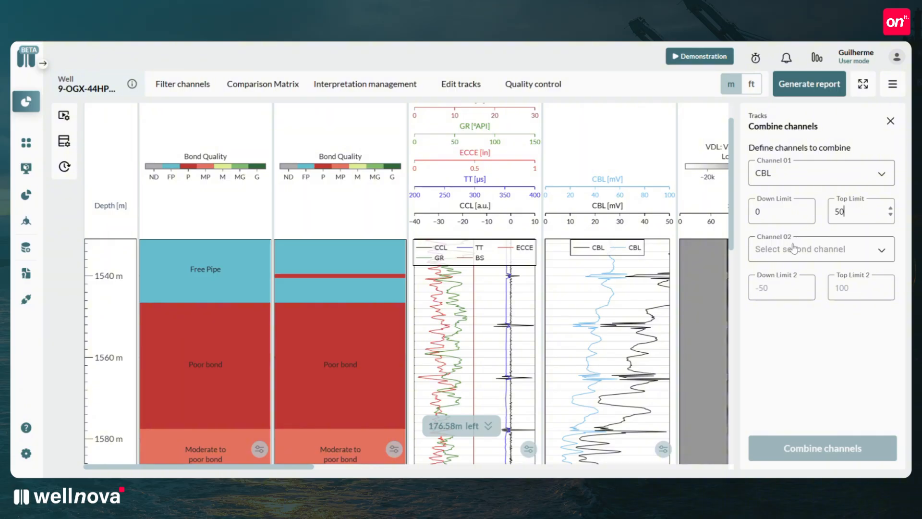
Combine CBL with AIBK as the second channel using an alpha value, and inspect the combined track along its depth.
{"action": "left_click", "coordinate": [793, 248]}
{"action": "left_click", "coordinate": [774, 288]}
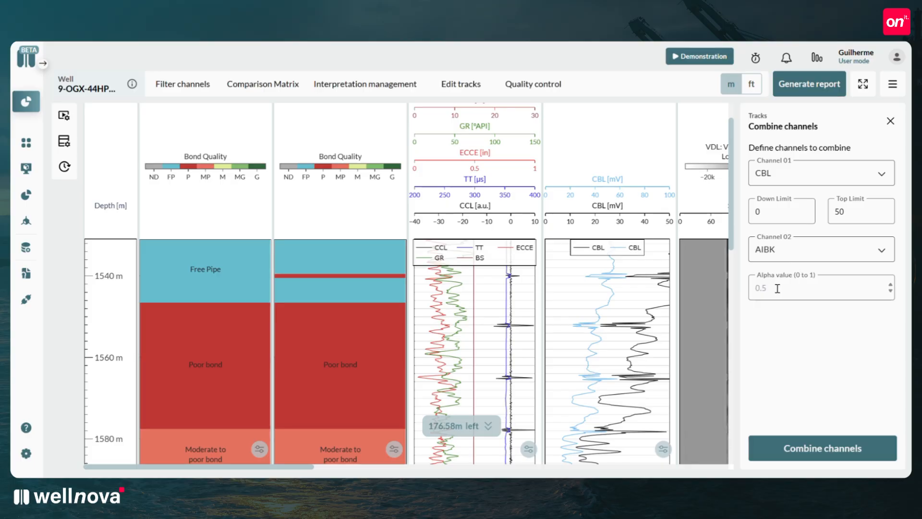
{"action": "type", "text": "0.8"}
{"action": "left_click", "coordinate": [800, 453]}
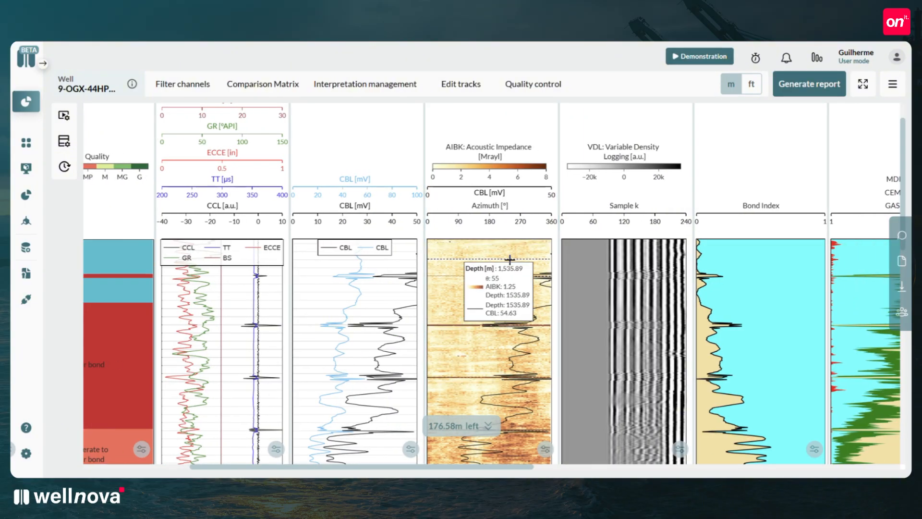
{"action": "scroll", "coordinate": [542, 211], "scroll_direction": "down", "scroll_amount": 3}
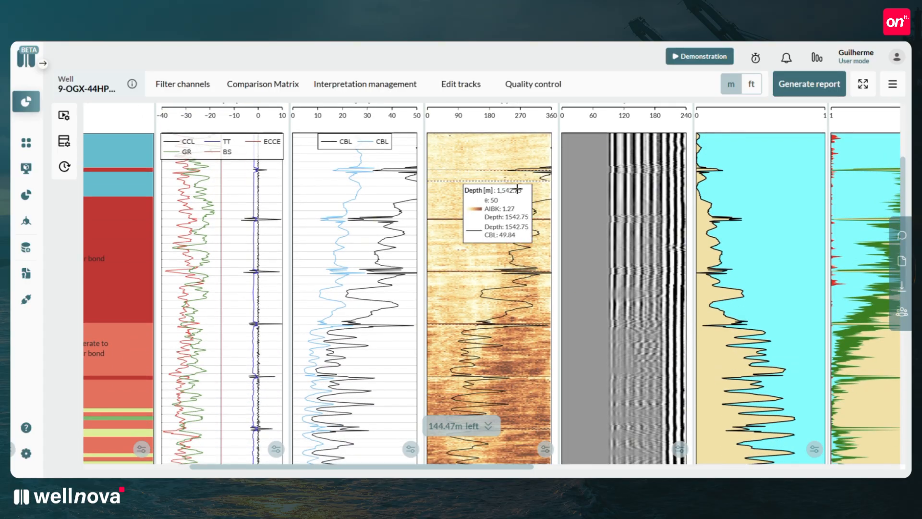
{"action": "scroll", "coordinate": [520, 197], "scroll_direction": "down", "scroll_amount": 10}
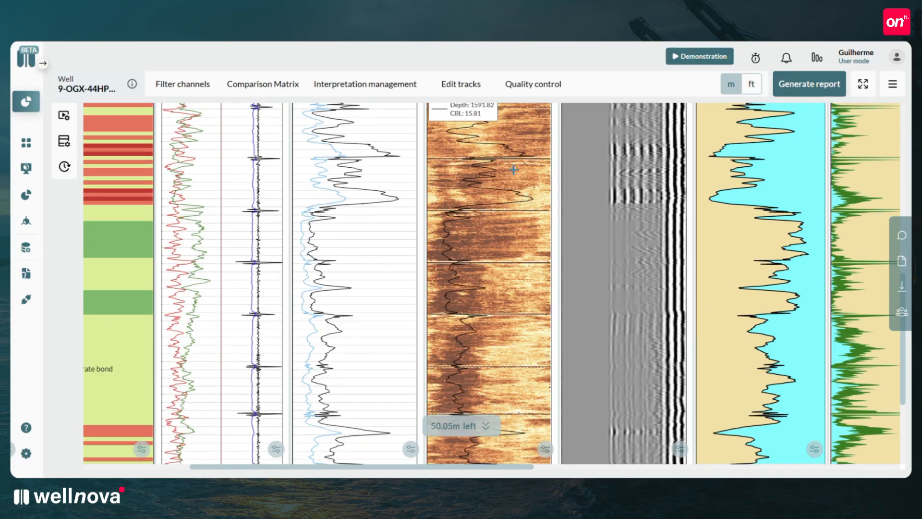
{"action": "scroll", "coordinate": [514, 169], "scroll_direction": "down", "scroll_amount": 2}
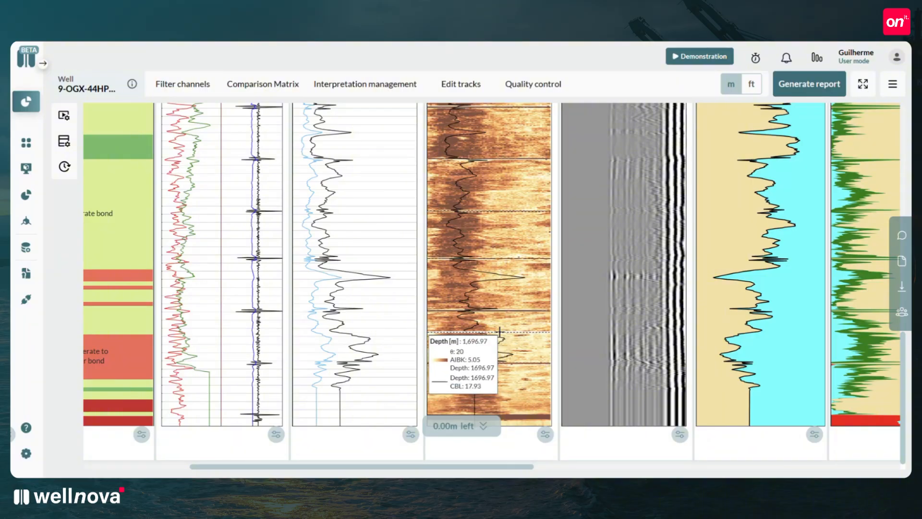
{"action": "scroll", "coordinate": [499, 331], "scroll_direction": "down", "scroll_amount": 4}
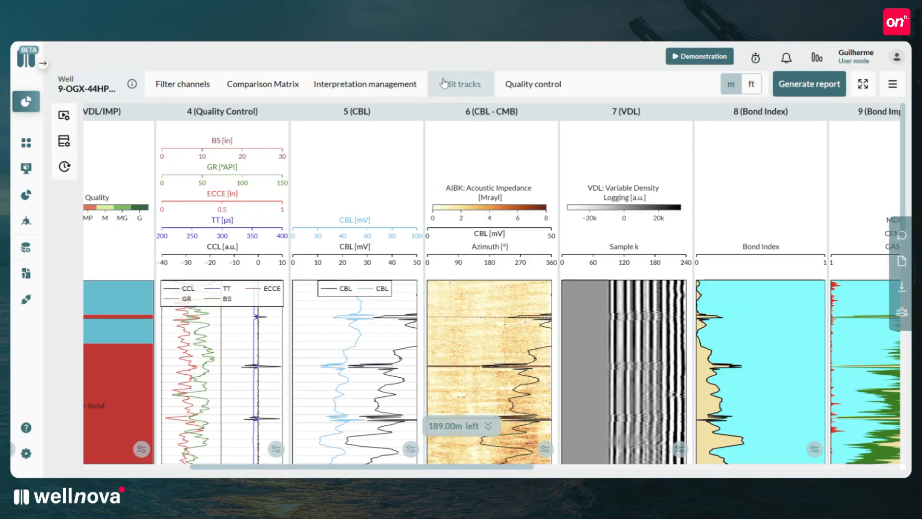
View the DLIS well sketch, add the completion sketch as a new track, and look over that track.
{"action": "left_click", "coordinate": [460, 84]}
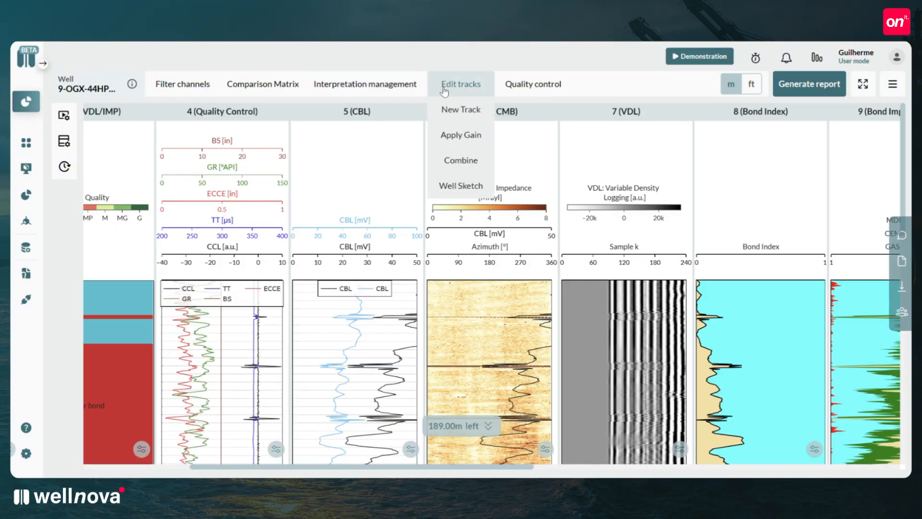
{"action": "left_click", "coordinate": [462, 193]}
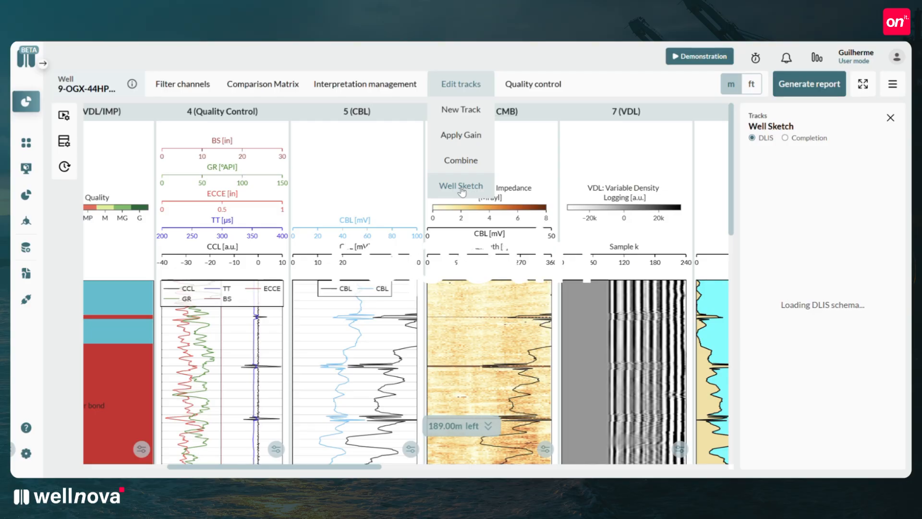
{"action": "scroll", "coordinate": [844, 221], "scroll_direction": "up", "scroll_amount": 3}
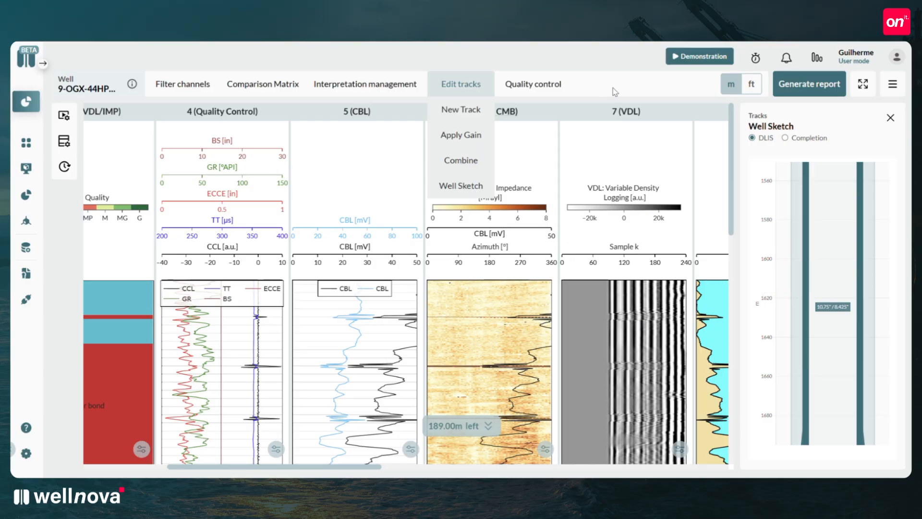
{"action": "left_click", "coordinate": [785, 138]}
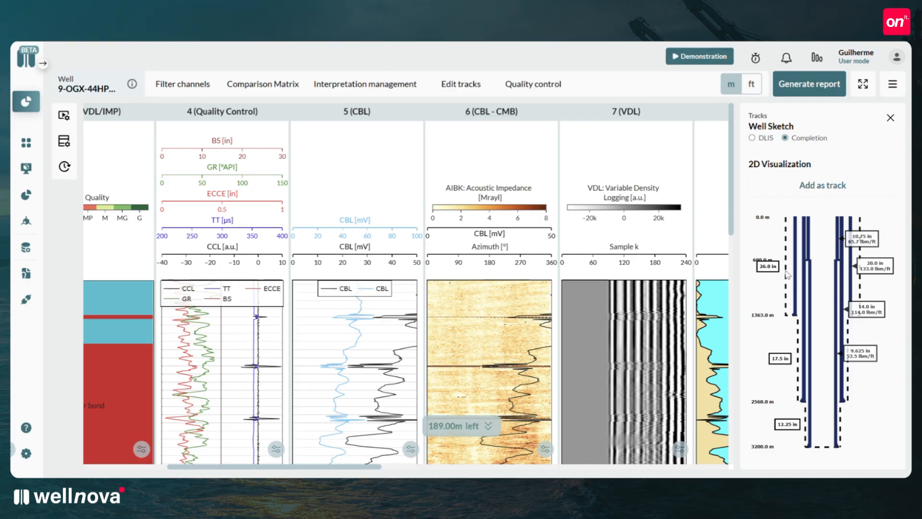
{"action": "left_click", "coordinate": [817, 187]}
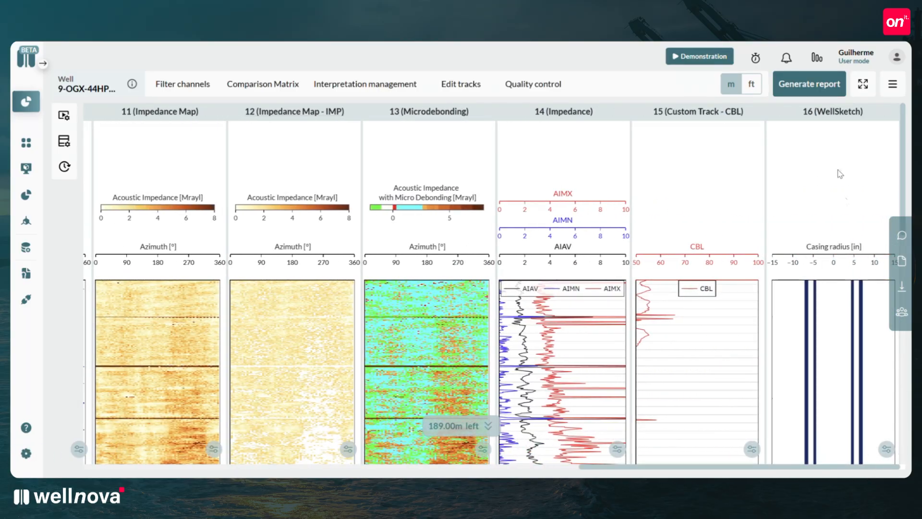
{"action": "scroll", "coordinate": [839, 164], "scroll_direction": "down", "scroll_amount": 5}
{"action": "scroll", "coordinate": [839, 157], "scroll_direction": "down", "scroll_amount": 10}
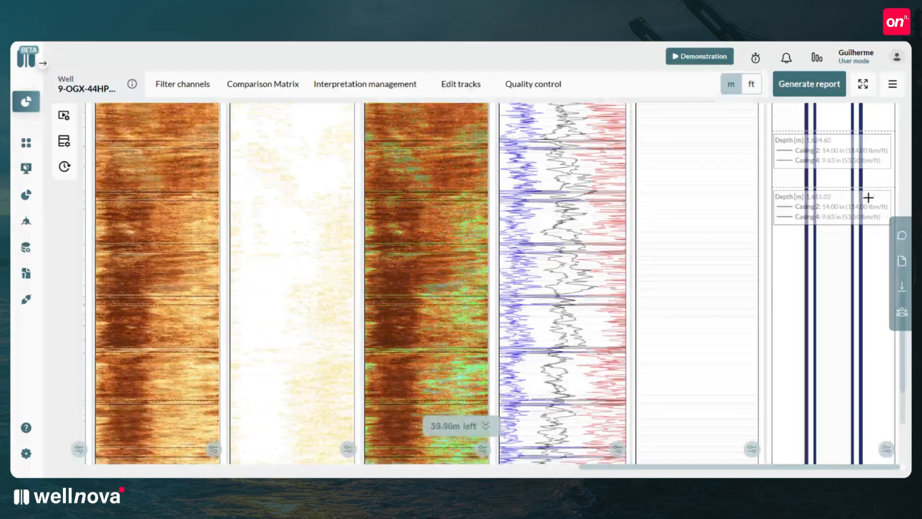
{"action": "scroll", "coordinate": [827, 258], "scroll_direction": "up", "scroll_amount": 3}
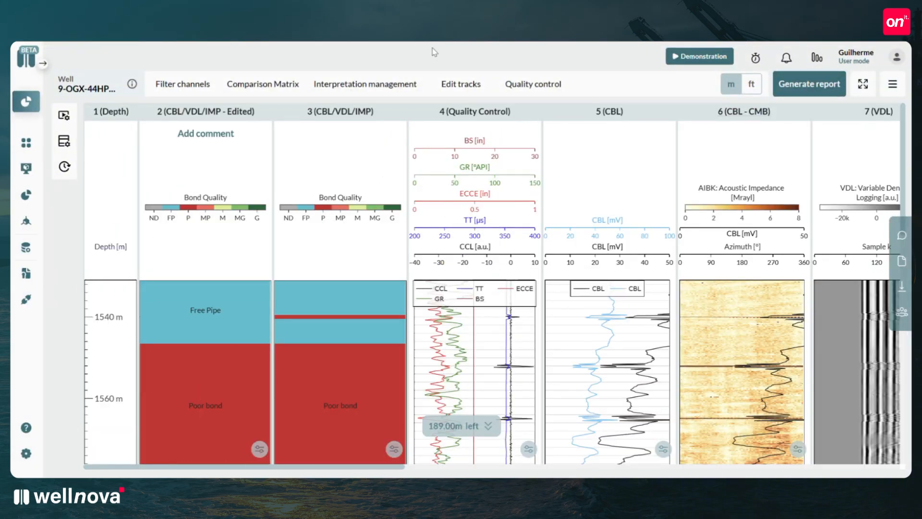
Review the log quality controls for the CBL/VDL and Ultrasonic data.
{"action": "left_click", "coordinate": [524, 92]}
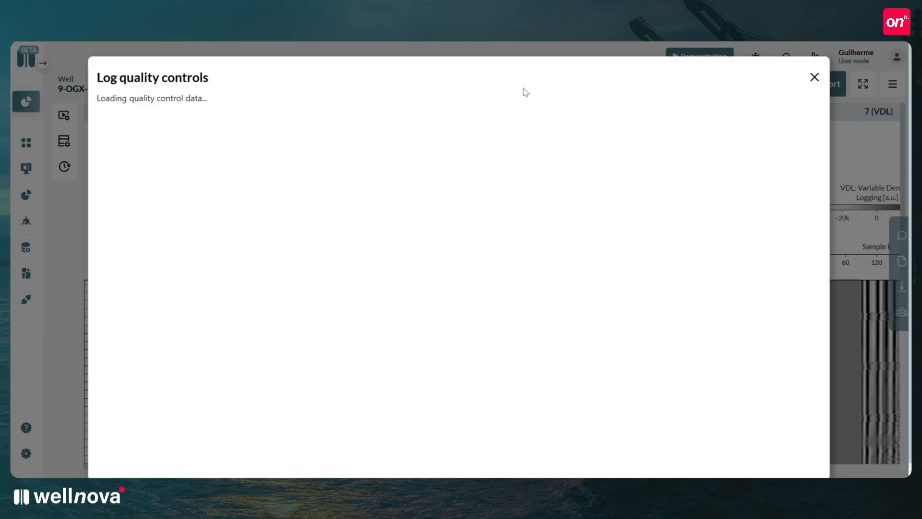
{"action": "scroll", "coordinate": [525, 92], "scroll_direction": "down", "scroll_amount": 1}
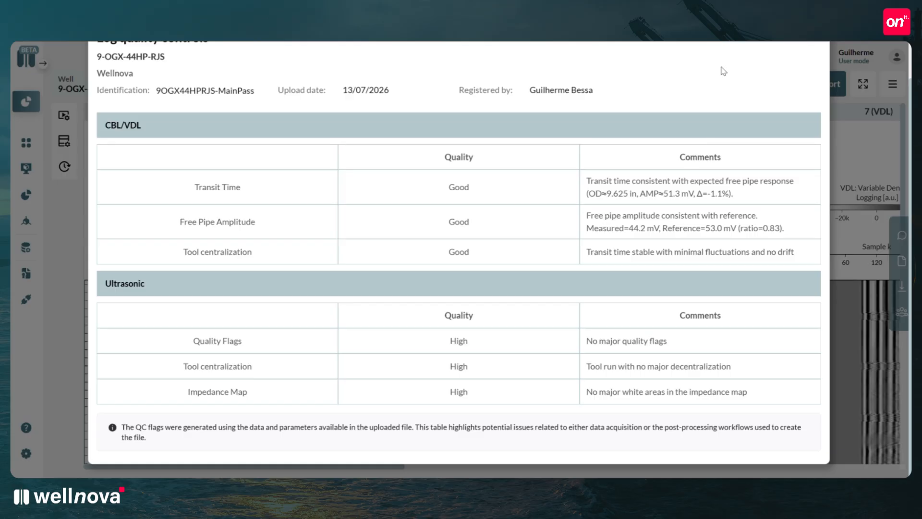
{"action": "scroll", "coordinate": [723, 71], "scroll_direction": "up", "scroll_amount": 1}
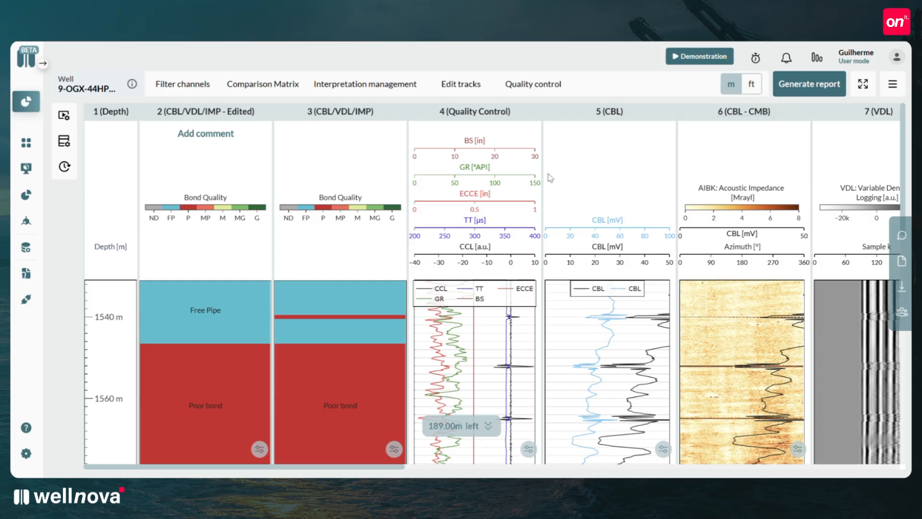
Bring up the conversion of the analysis to ft without applying it, and try the expanded view of the log tracks.
{"action": "left_click", "coordinate": [752, 86]}
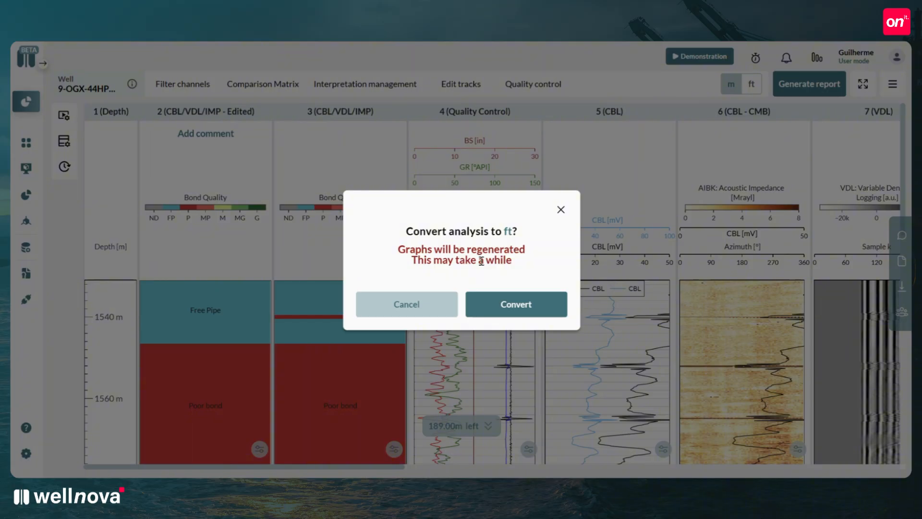
{"action": "left_click", "coordinate": [561, 210]}
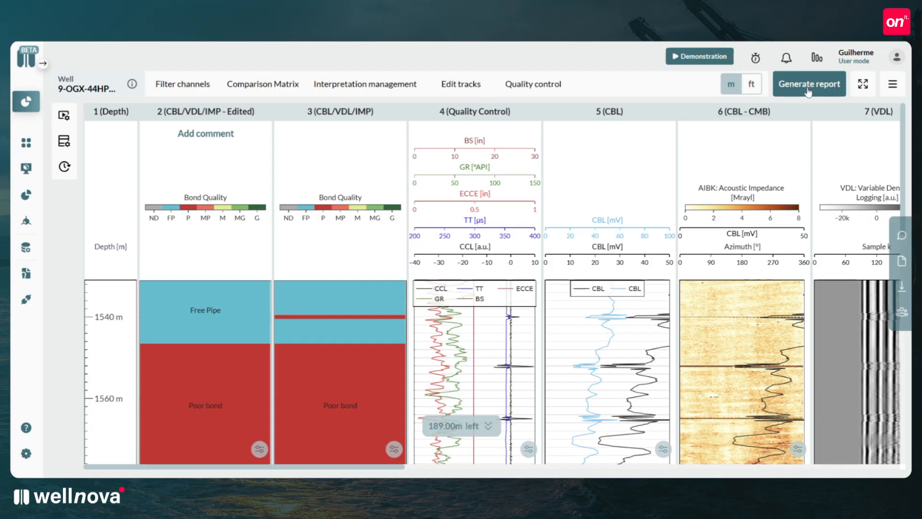
{"action": "left_click", "coordinate": [862, 85]}
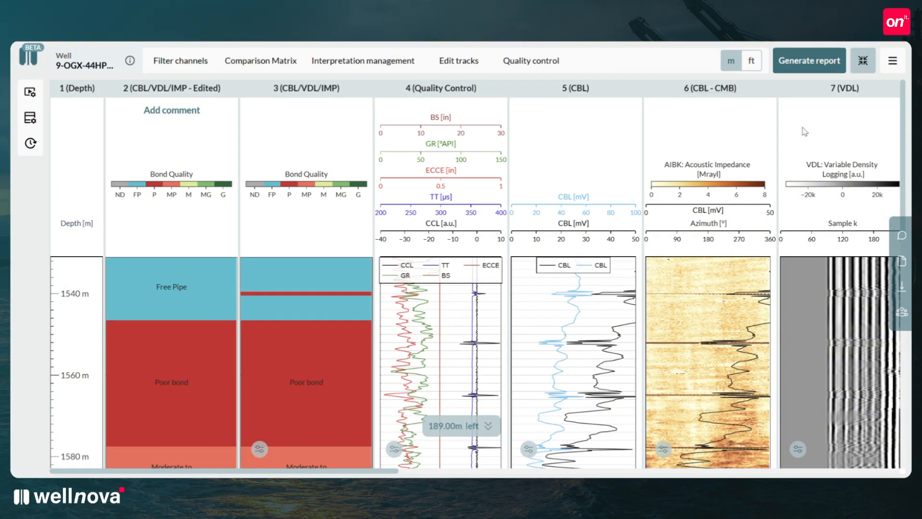
{"action": "left_click", "coordinate": [863, 62]}
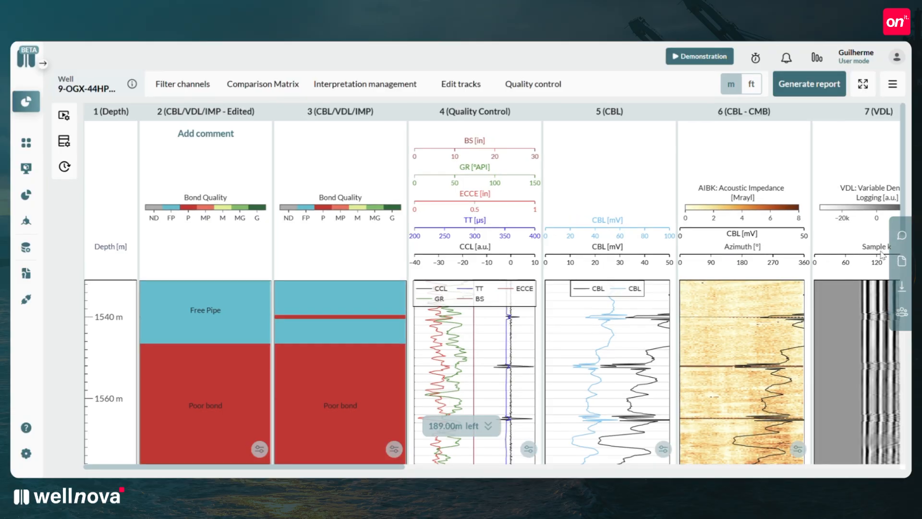
Post the general comment "Just testing" and check the reply option on the "Free Pipe at 1540 m." comment.
{"action": "left_click", "coordinate": [903, 241]}
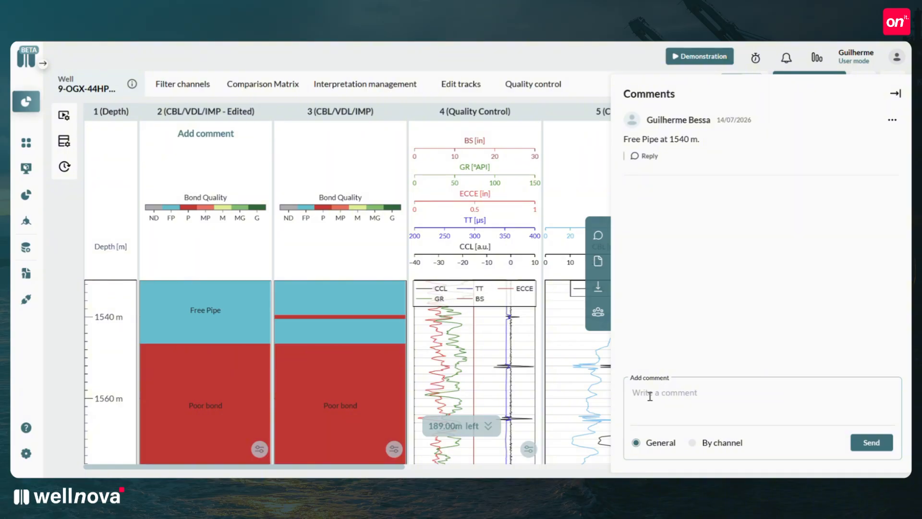
{"action": "type", "text": "Just testing"}
{"action": "left_click", "coordinate": [882, 445]}
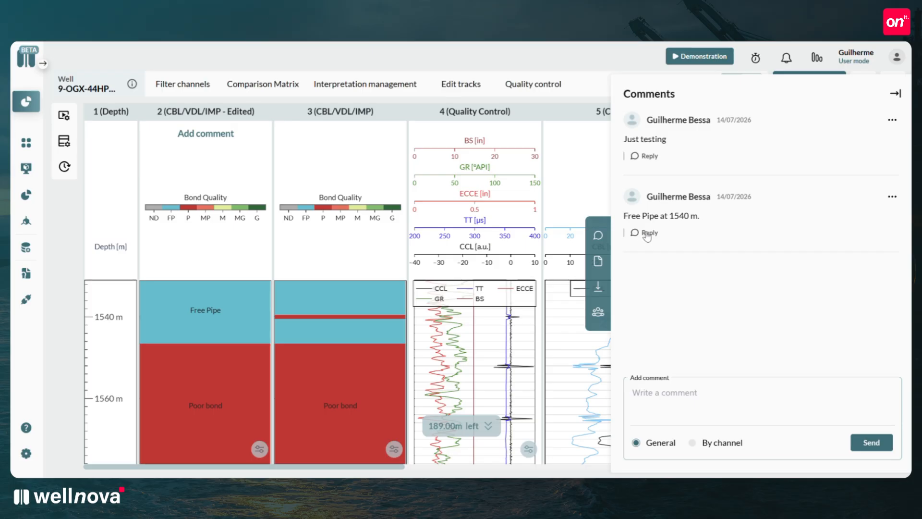
{"action": "left_click", "coordinate": [646, 233]}
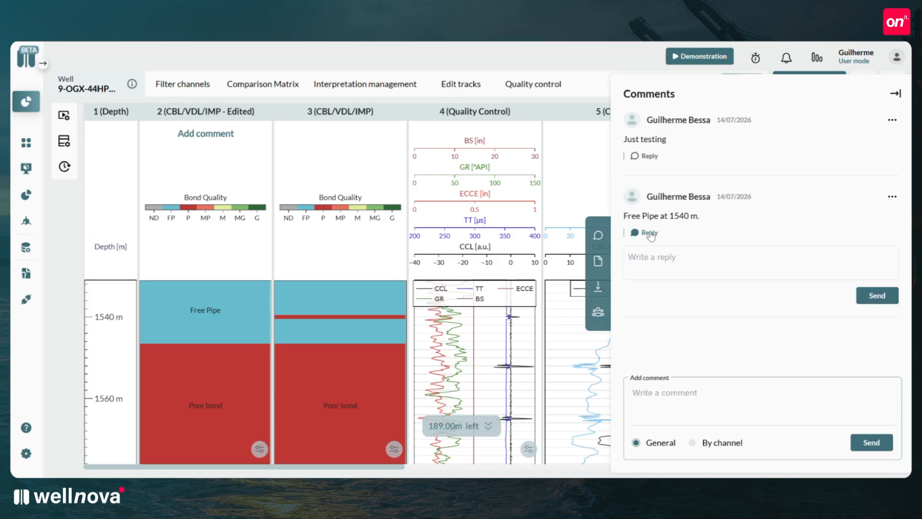
{"action": "left_click", "coordinate": [650, 234]}
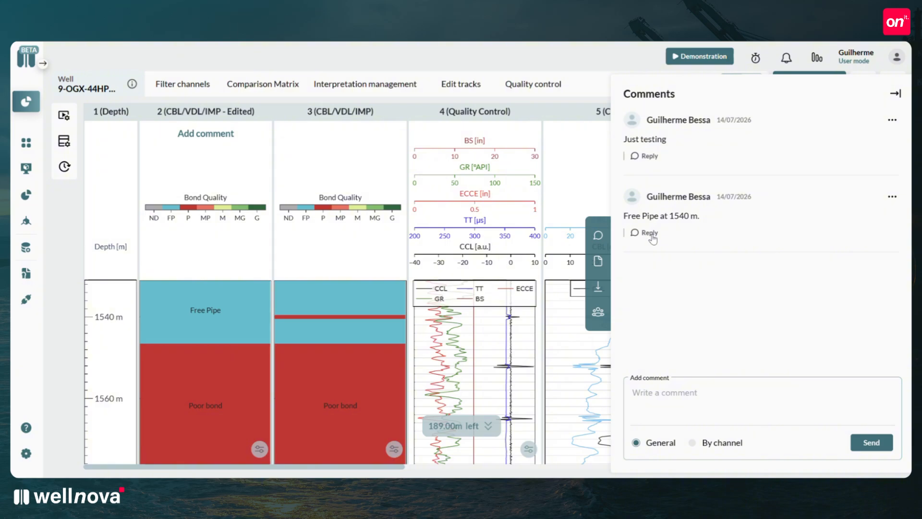
Post a by-channel comment "Free Pipe" on CBL for the depth range 1540 to 1541 m.
{"action": "left_click", "coordinate": [692, 442]}
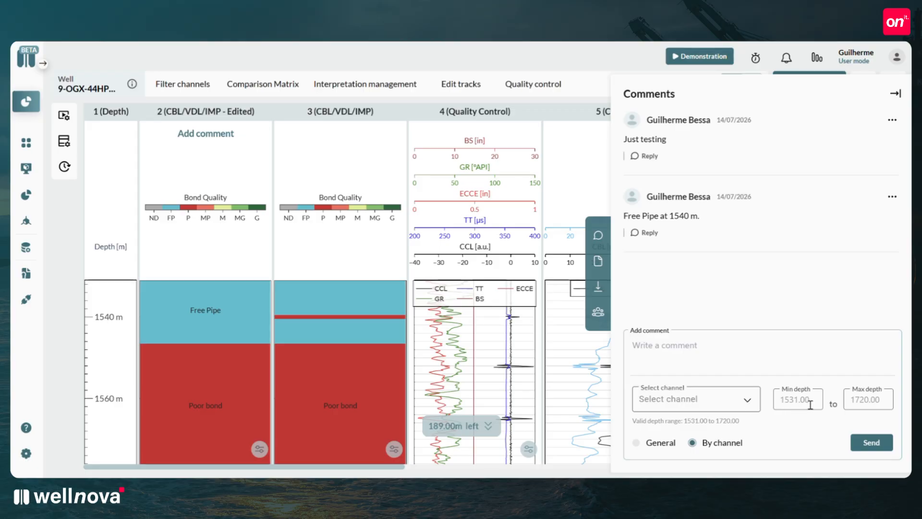
{"action": "left_click", "coordinate": [673, 366]}
{"action": "type", "text": "Free Pipe"}
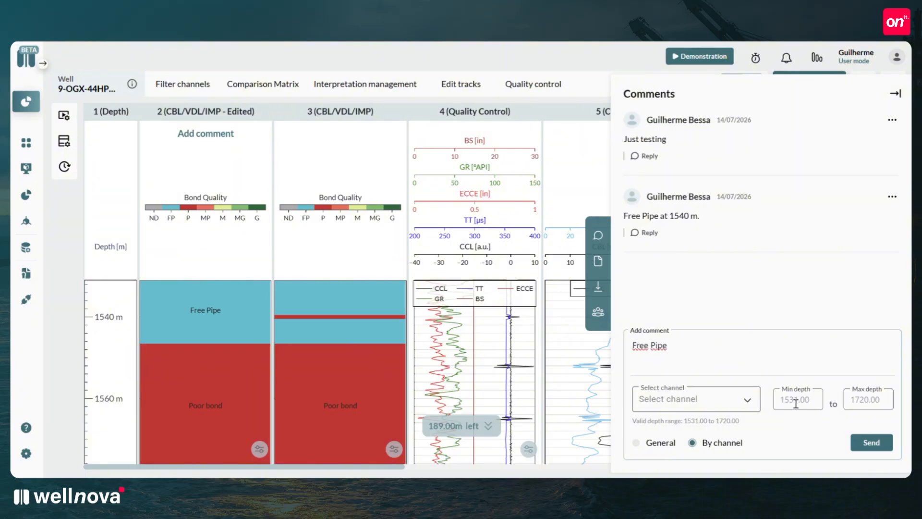
{"action": "left_click", "coordinate": [795, 403]}
{"action": "type", "text": "1540"}
{"action": "type", "text": "1541"}
{"action": "left_click", "coordinate": [686, 399]}
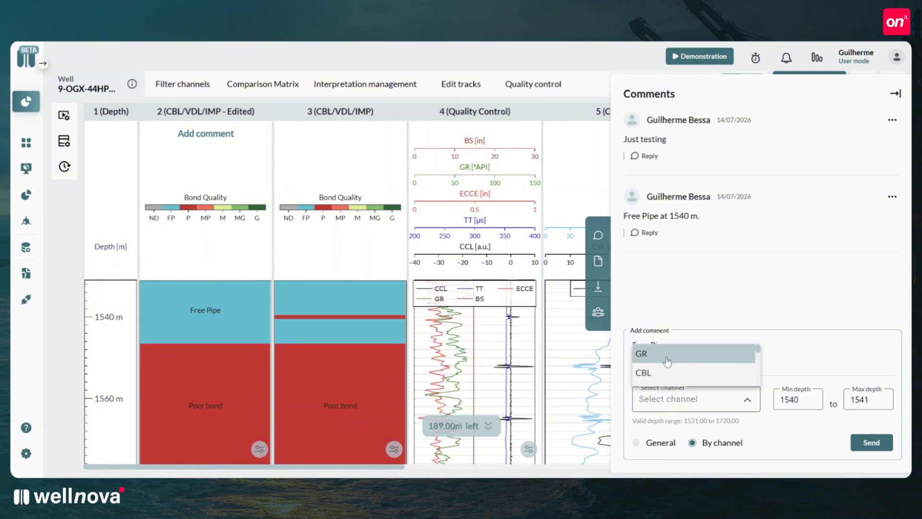
{"action": "left_click", "coordinate": [659, 373]}
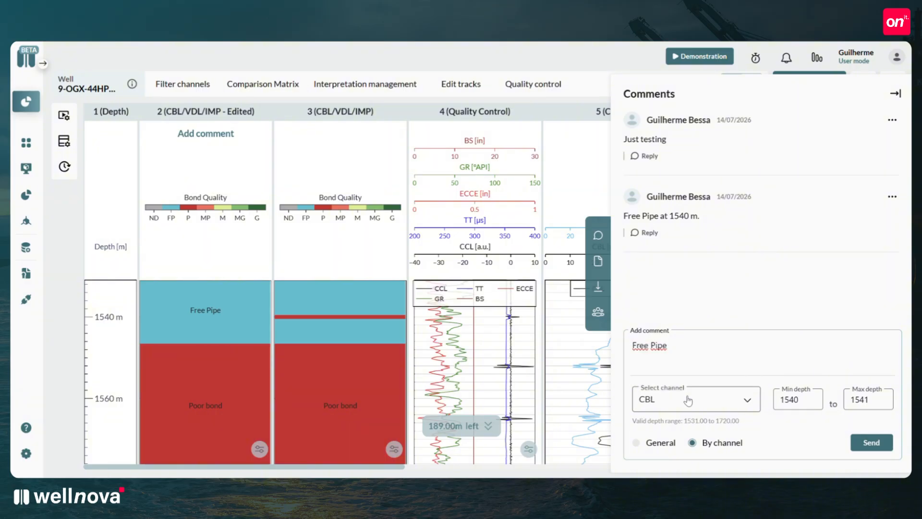
{"action": "left_click", "coordinate": [860, 443]}
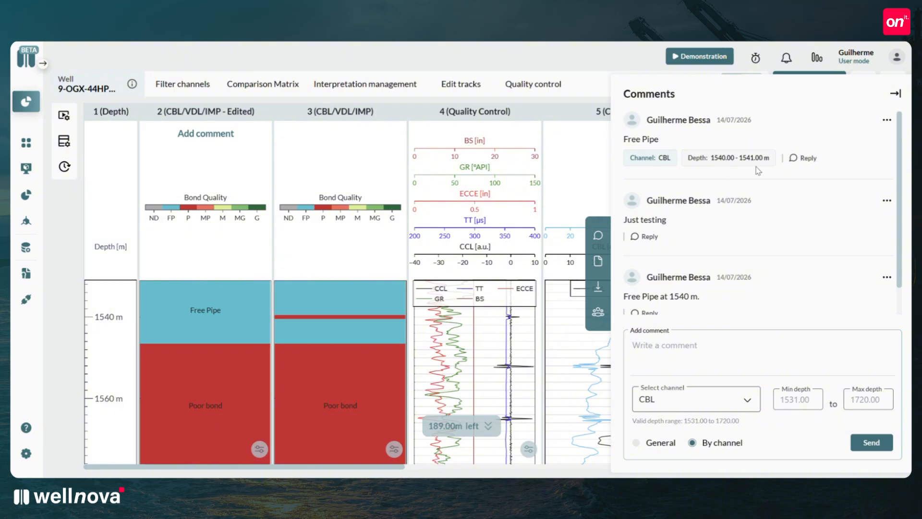
{"action": "left_click", "coordinate": [896, 94]}
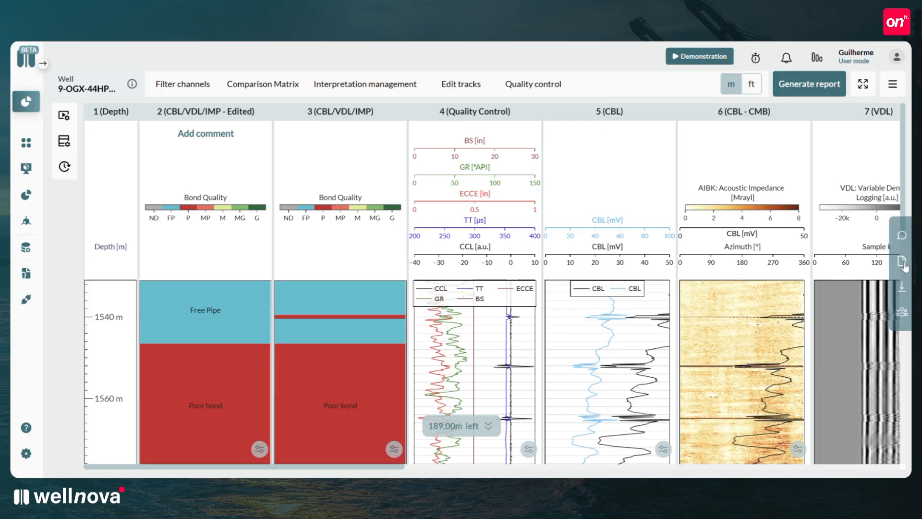
View the Mud_Log_9OGX44HP file from the well documents and return to the document list.
{"action": "left_click", "coordinate": [598, 261]}
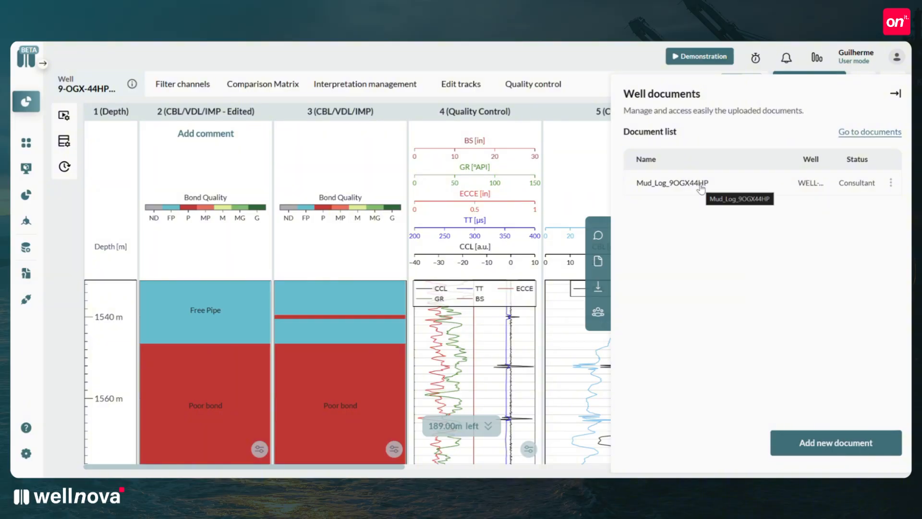
{"action": "left_click", "coordinate": [665, 185]}
{"action": "scroll", "coordinate": [799, 228], "scroll_direction": "down", "scroll_amount": 5}
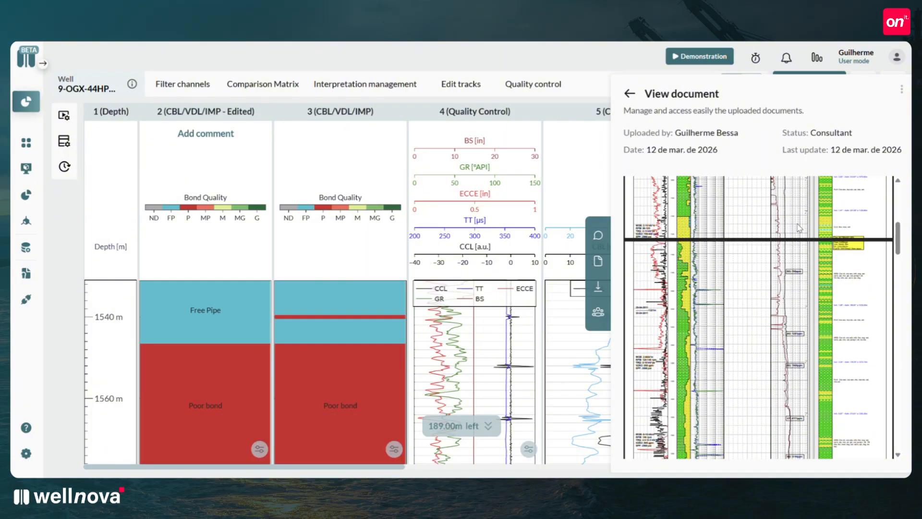
{"action": "left_click", "coordinate": [630, 93]}
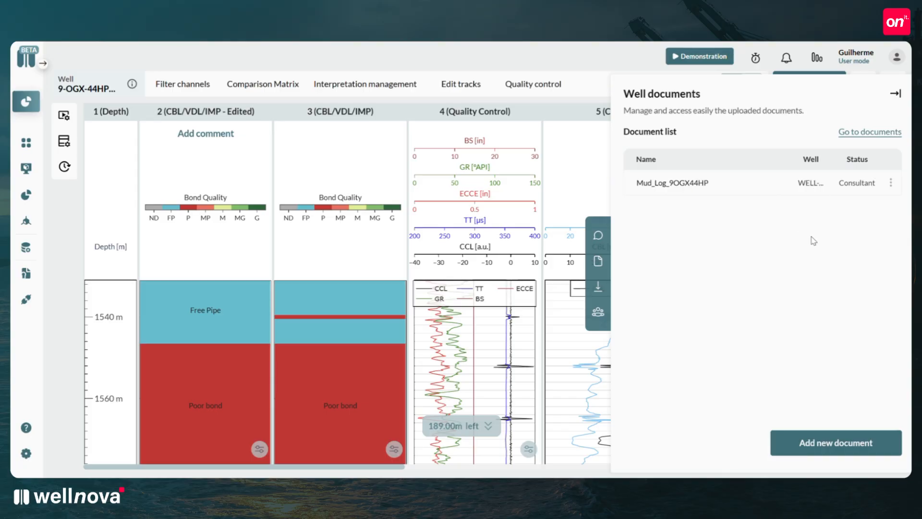
Check the form for adding a new well document without uploading anything, and close the well documents.
{"action": "left_click", "coordinate": [821, 447]}
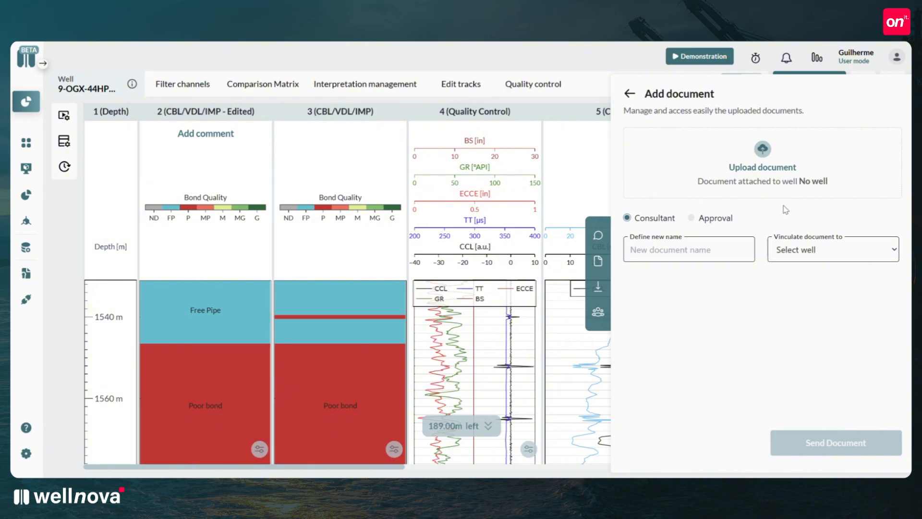
{"action": "left_click", "coordinate": [630, 94]}
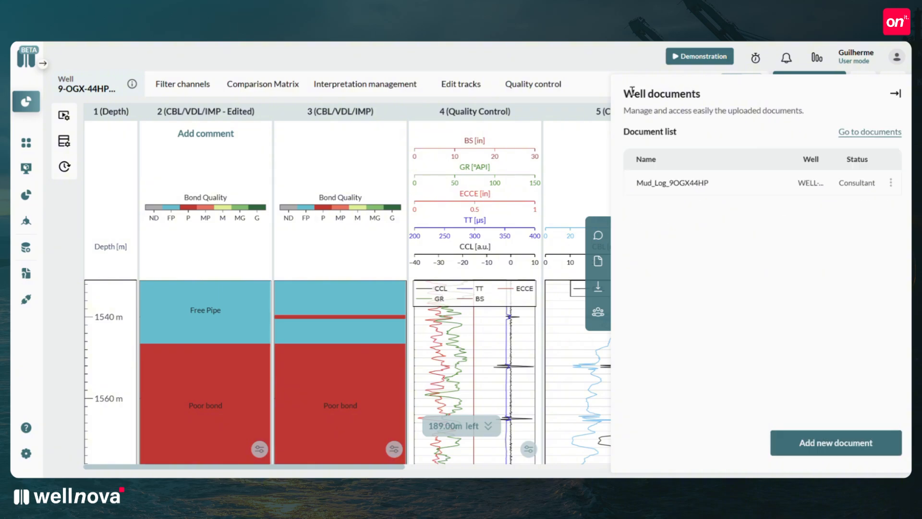
{"action": "left_click", "coordinate": [895, 95]}
In the graph export, exclude the CBL/VDL/IMP - Edited channel and include Quality Control, CBL and VDL.
{"action": "left_click", "coordinate": [901, 291]}
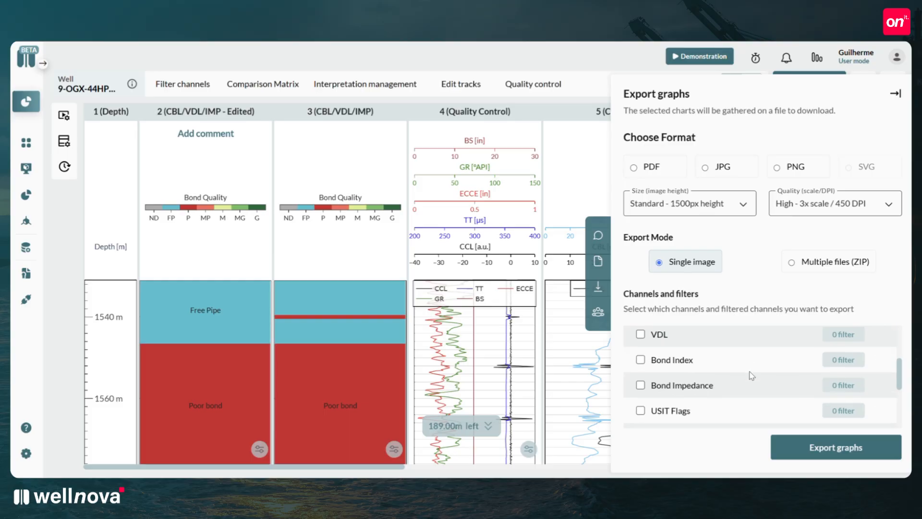
{"action": "scroll", "coordinate": [752, 375], "scroll_direction": "down", "scroll_amount": 3}
{"action": "scroll", "coordinate": [752, 376], "scroll_direction": "up", "scroll_amount": 3}
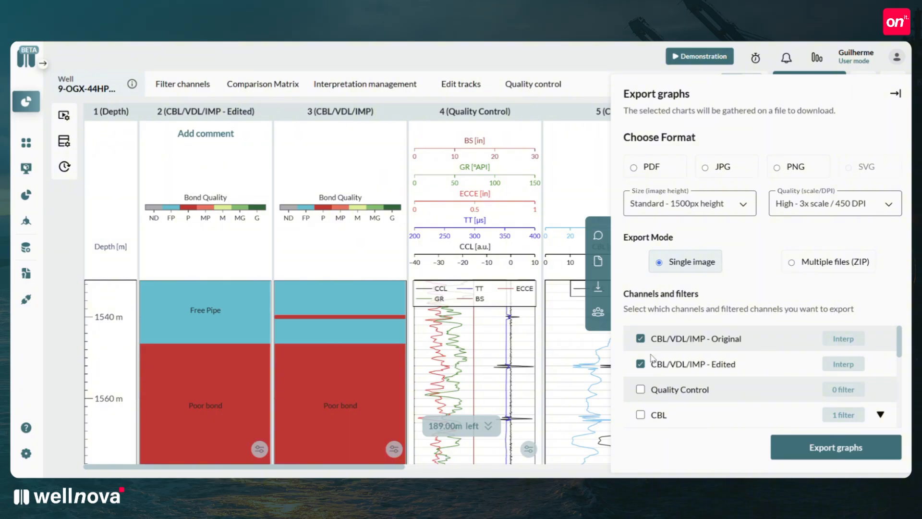
{"action": "left_click", "coordinate": [640, 364]}
{"action": "scroll", "coordinate": [653, 336], "scroll_direction": "down", "scroll_amount": 2}
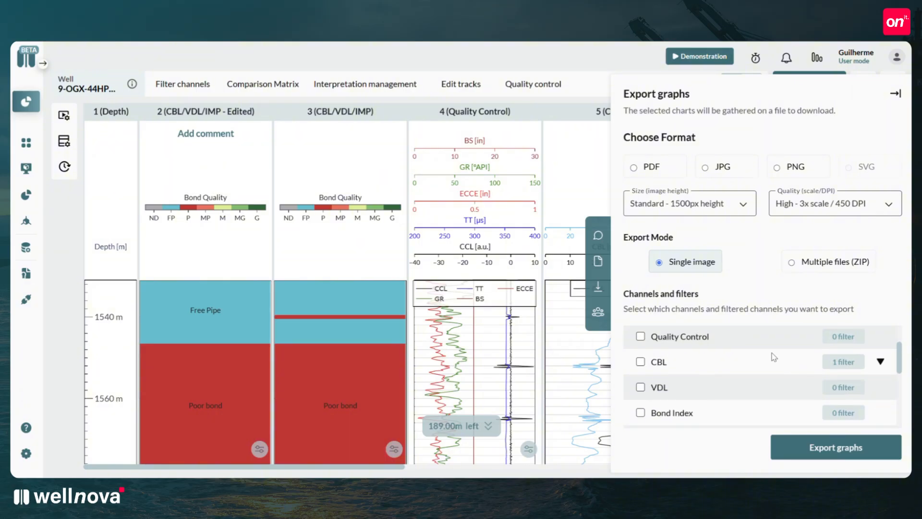
{"action": "left_click", "coordinate": [640, 337]}
{"action": "left_click", "coordinate": [640, 336]}
{"action": "left_click", "coordinate": [640, 362]}
{"action": "left_click", "coordinate": [640, 386]}
{"action": "left_click", "coordinate": [640, 336]}
{"action": "scroll", "coordinate": [690, 356], "scroll_direction": "down", "scroll_amount": 3}
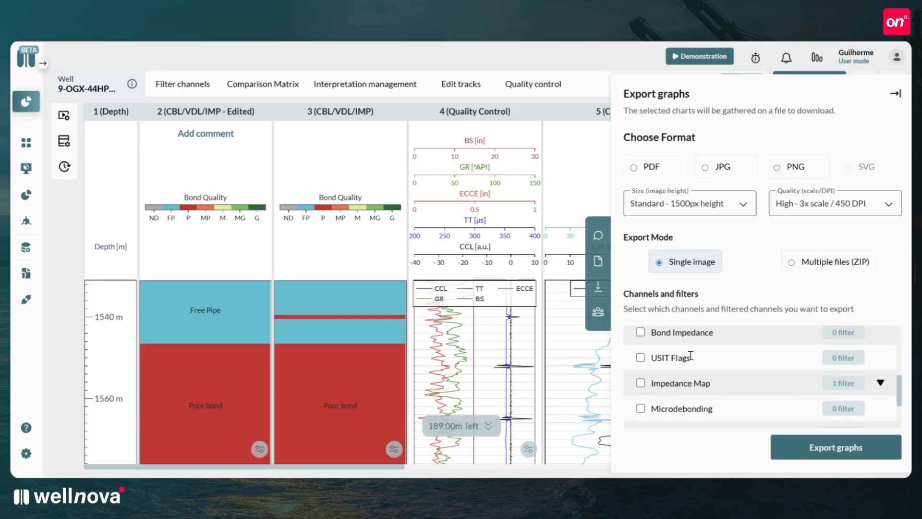
Include Impedance Map in the graph export and check its Impedance filter without selecting it.
{"action": "scroll", "coordinate": [681, 358], "scroll_direction": "down", "scroll_amount": 3}
{"action": "scroll", "coordinate": [668, 358], "scroll_direction": "up", "scroll_amount": 2}
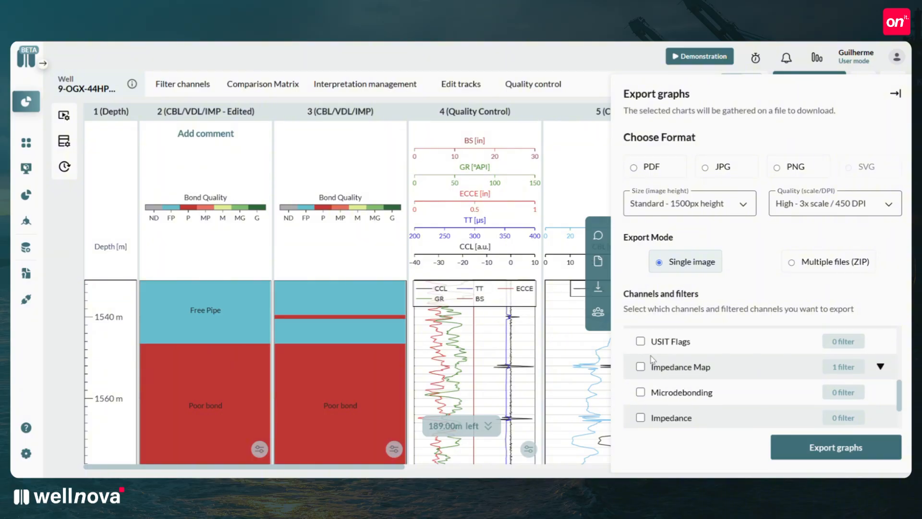
{"action": "left_click", "coordinate": [640, 367]}
{"action": "left_click", "coordinate": [879, 367]}
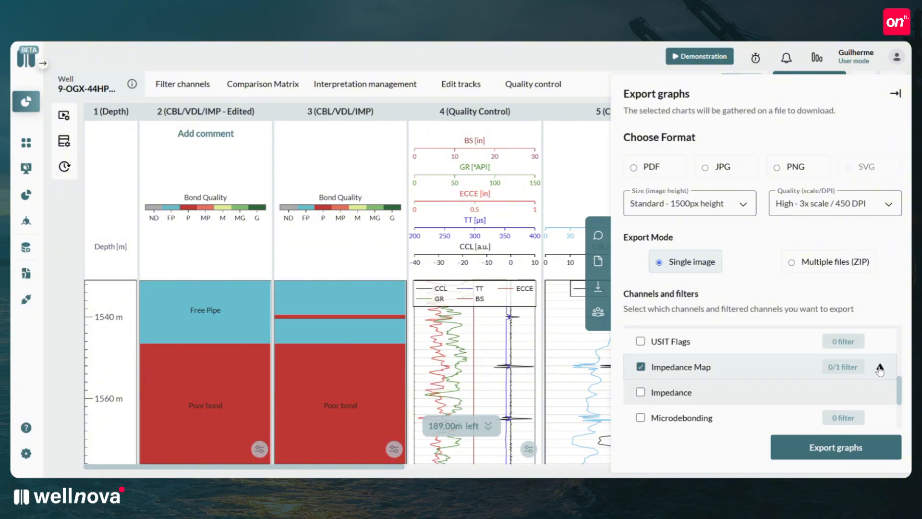
{"action": "scroll", "coordinate": [701, 384], "scroll_direction": "down", "scroll_amount": 3}
{"action": "scroll", "coordinate": [703, 379], "scroll_direction": "up", "scroll_amount": 4}
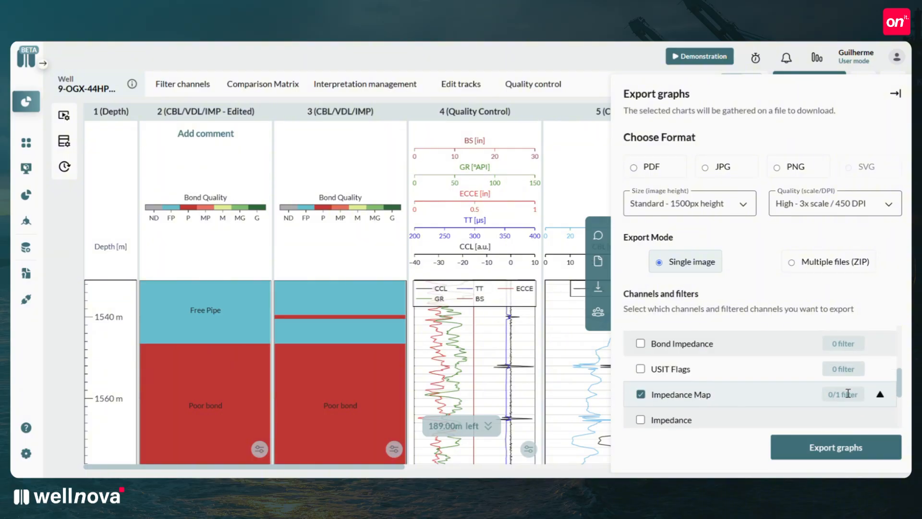
{"action": "scroll", "coordinate": [701, 372], "scroll_direction": "down", "scroll_amount": 1}
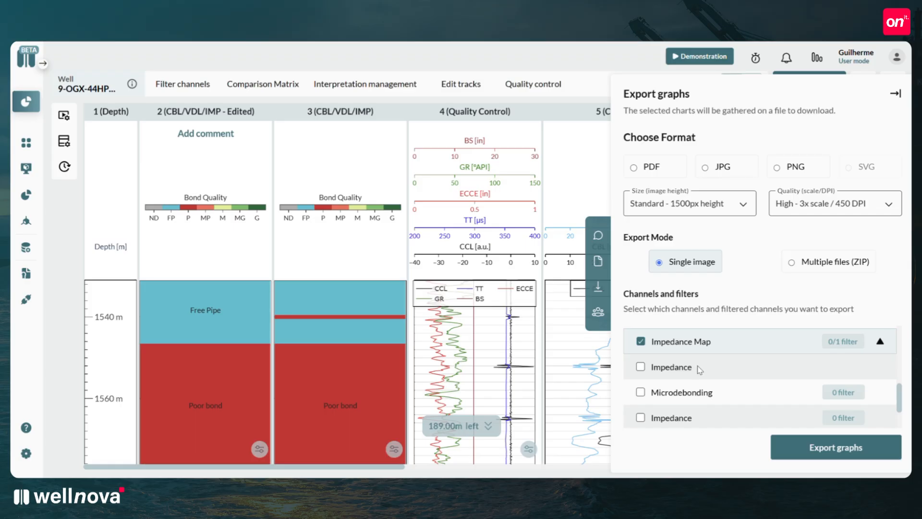
{"action": "left_click", "coordinate": [880, 342]}
{"action": "scroll", "coordinate": [880, 344], "scroll_direction": "up", "scroll_amount": 5}
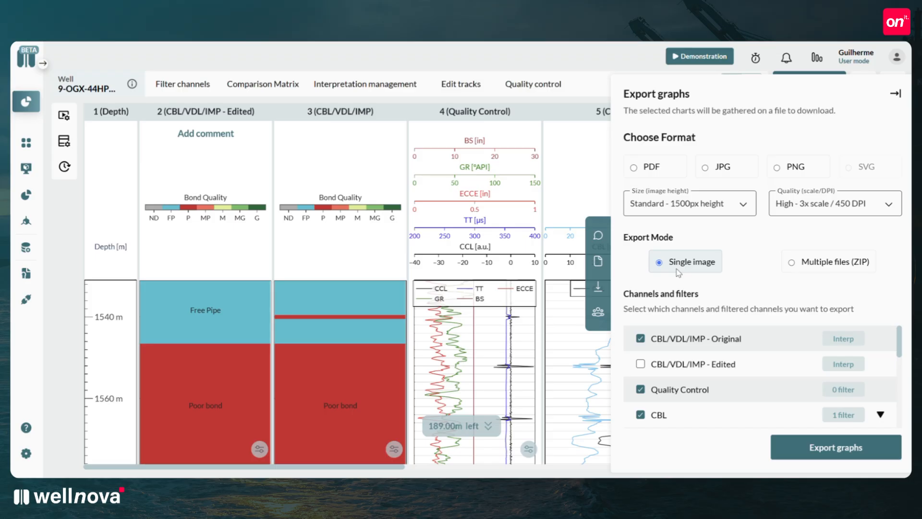
Export the selected graphs as PNG in multiple files (ZIP), checking the image size and quality options without changing them.
{"action": "left_click", "coordinate": [795, 266]}
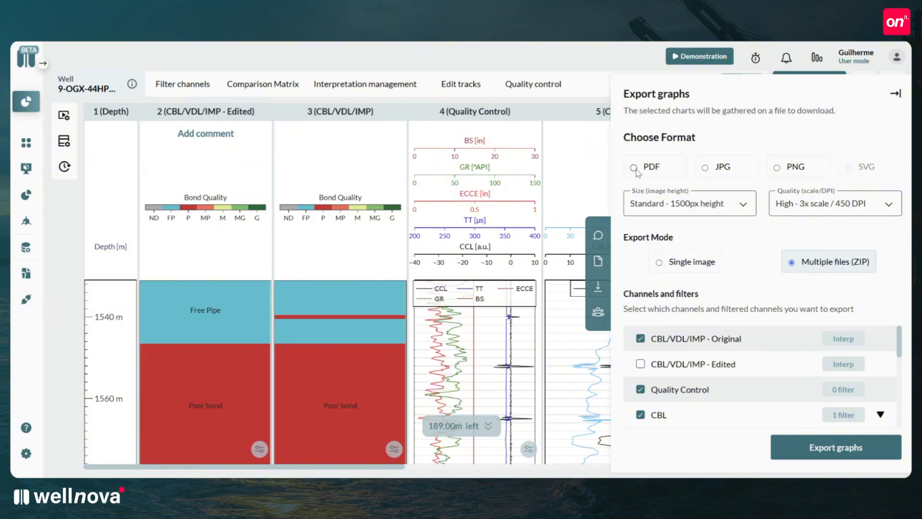
{"action": "left_click", "coordinate": [710, 173]}
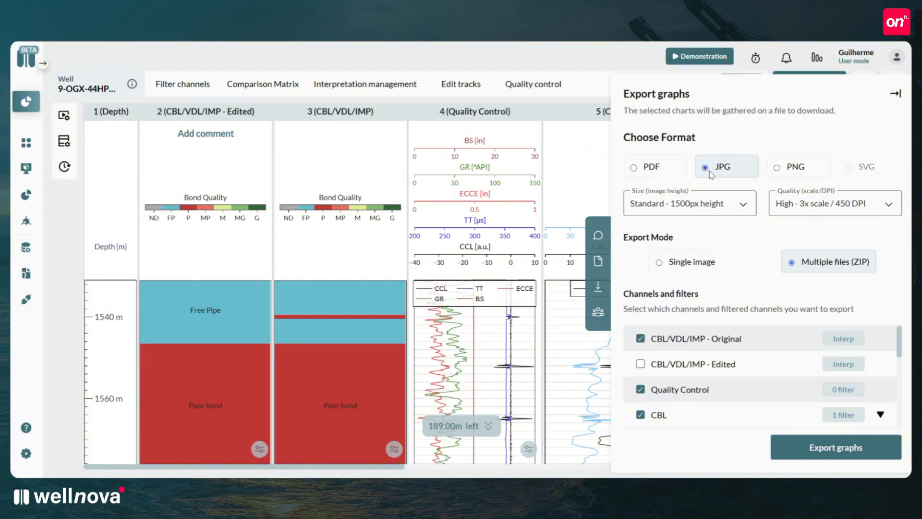
{"action": "left_click", "coordinate": [778, 169]}
{"action": "left_click", "coordinate": [735, 206]}
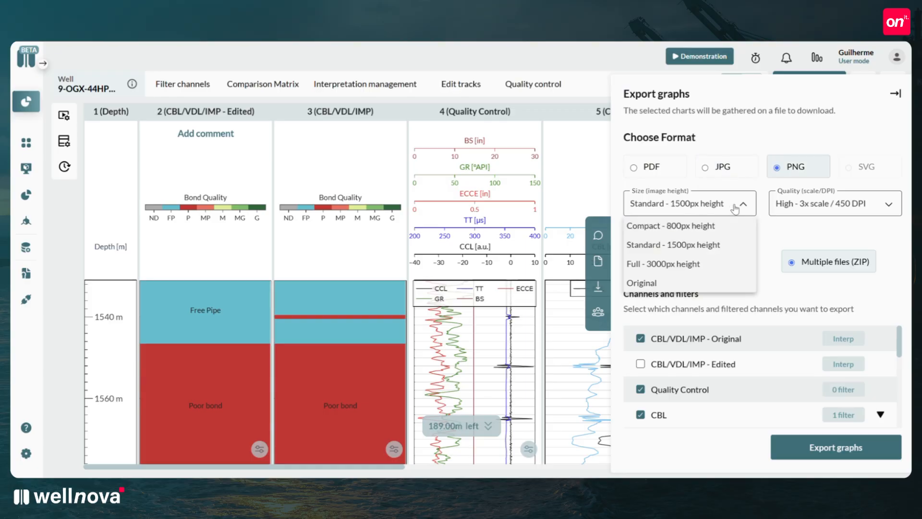
{"action": "left_click", "coordinate": [830, 206]}
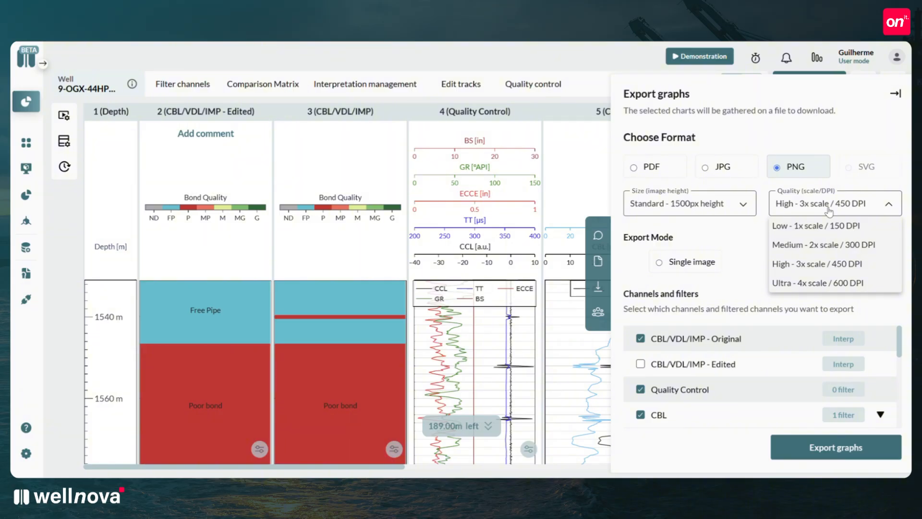
{"action": "left_click", "coordinate": [829, 206]}
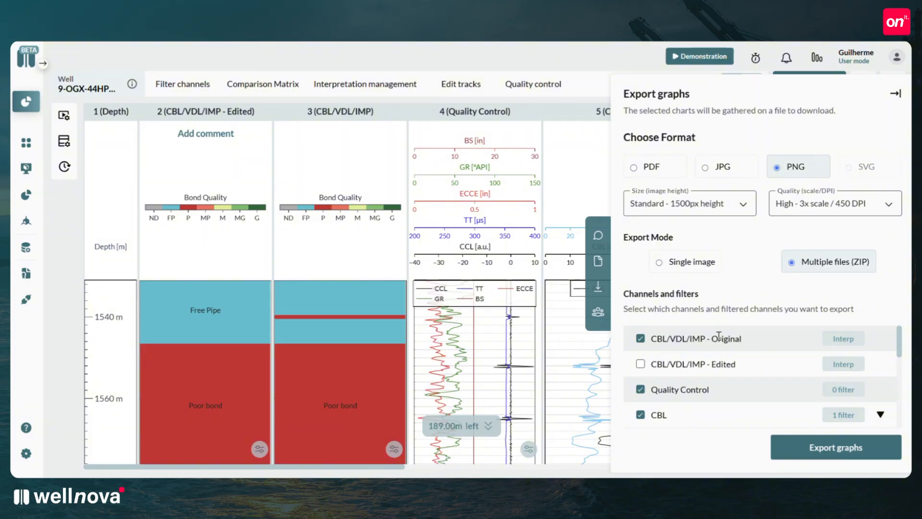
{"action": "left_click", "coordinate": [822, 449]}
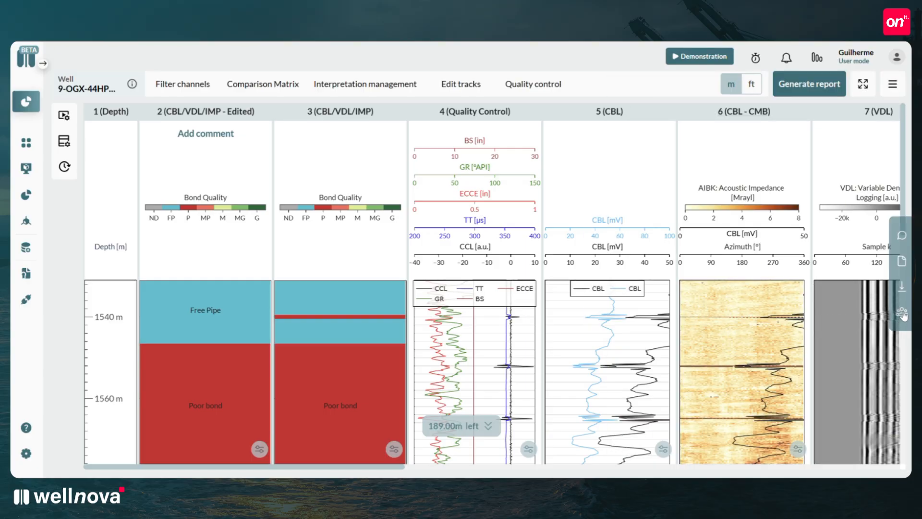
Review the well's last visualizations and expand the inputs listed for the analyst.
{"action": "left_click", "coordinate": [903, 315]}
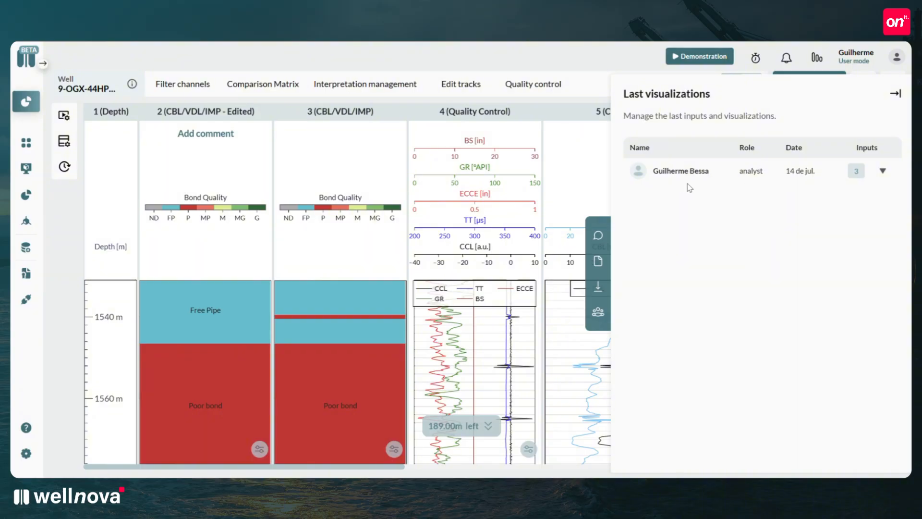
{"action": "left_click", "coordinate": [883, 173]}
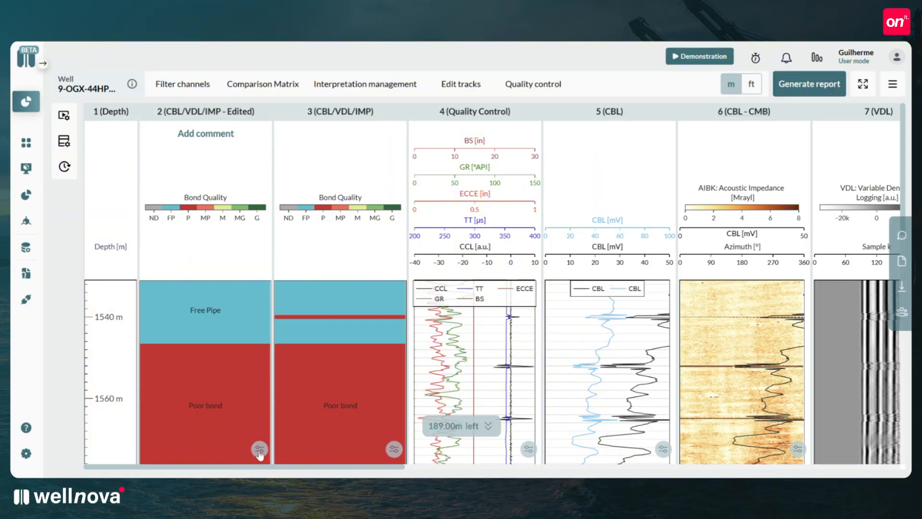
Try moving the CBL/VDL/IMP - Edited track after Quality Control, and return it to its place beside the depth track.
{"action": "left_click", "coordinate": [259, 451]}
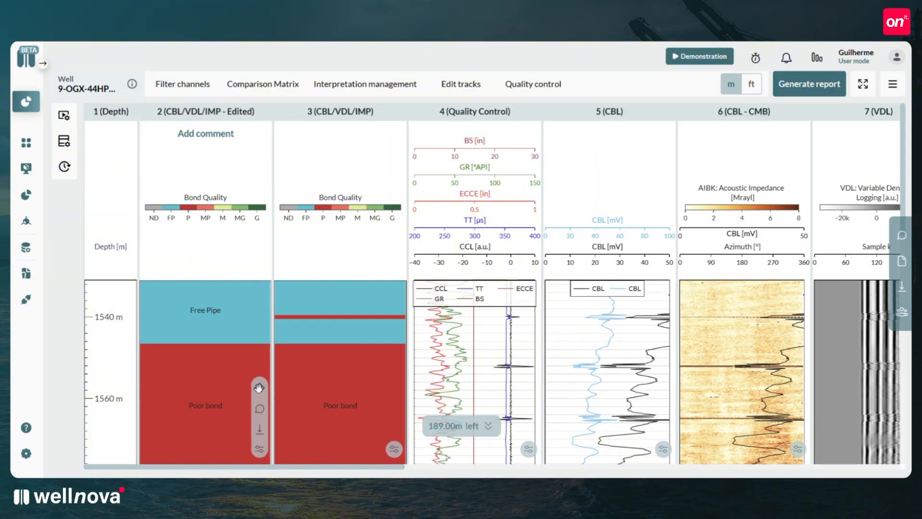
{"action": "left_click_drag", "start_coordinate": [259, 388], "coordinate": [185, 386]}
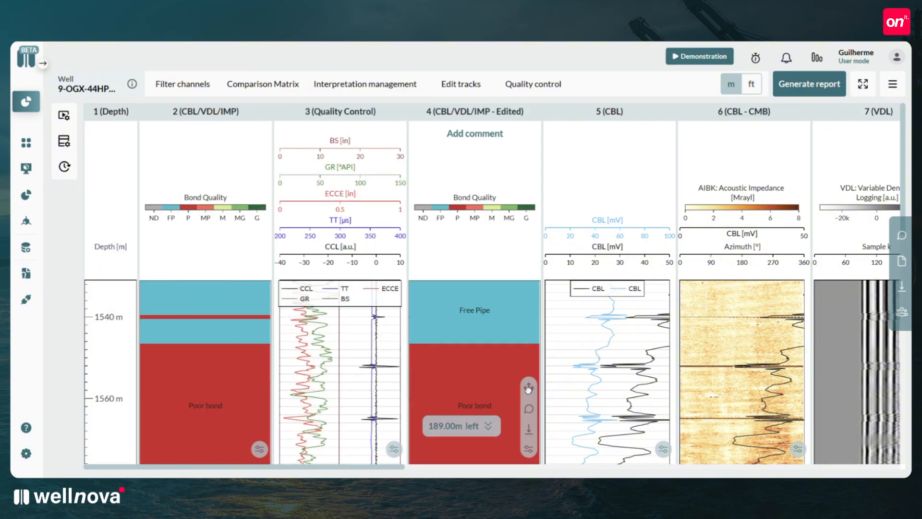
{"action": "left_click_drag", "start_coordinate": [529, 388], "coordinate": [224, 388]}
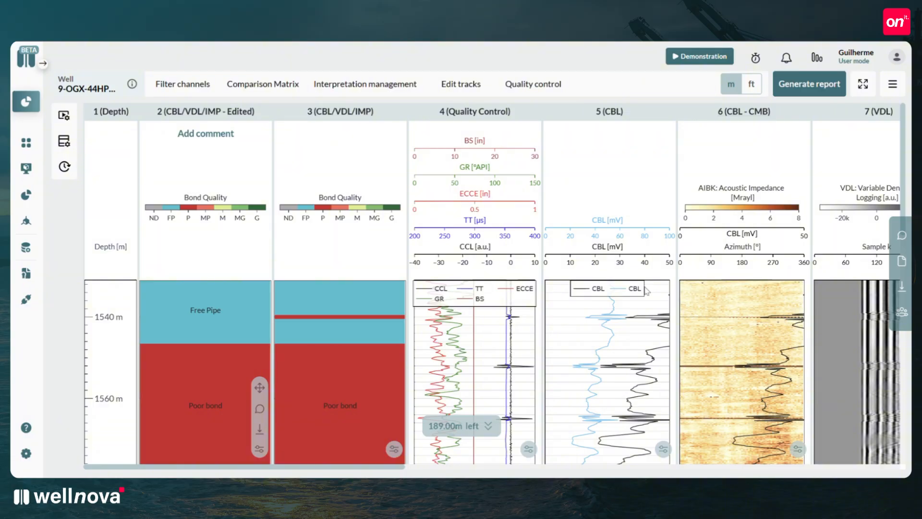
Check the comments and download options of the CBL/VDL/IMP - Edited track.
{"action": "left_click", "coordinate": [260, 410]}
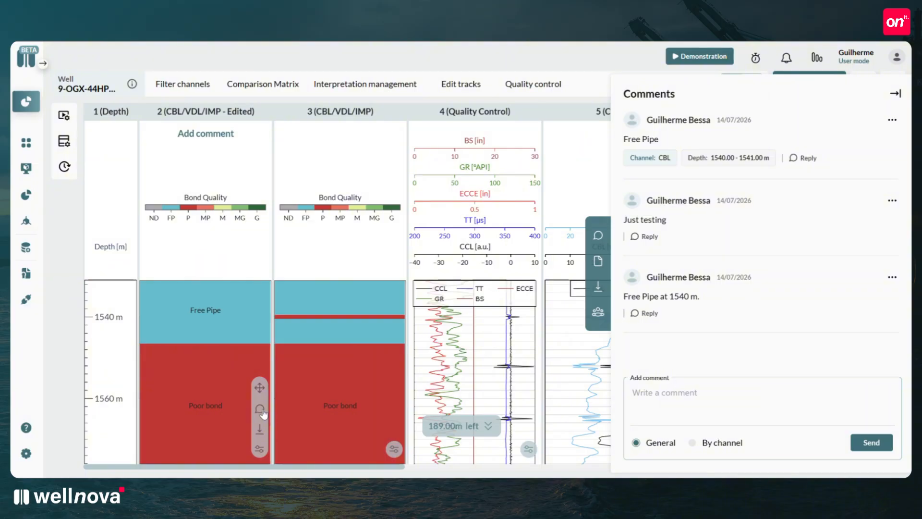
{"action": "left_click", "coordinate": [259, 430]}
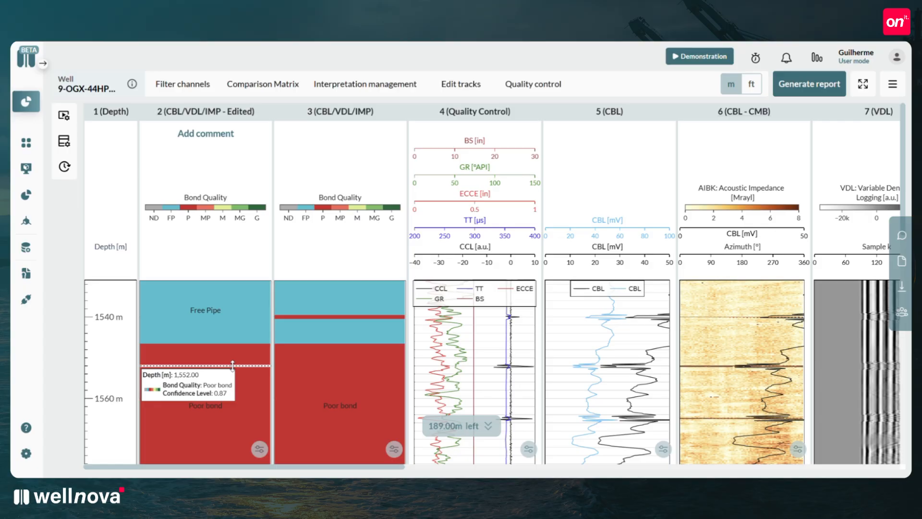
Set the bond quality of the preset 1547 m - 1578 m interval to Free Pipe in the edited interpretation track.
{"action": "left_click", "coordinate": [232, 366]}
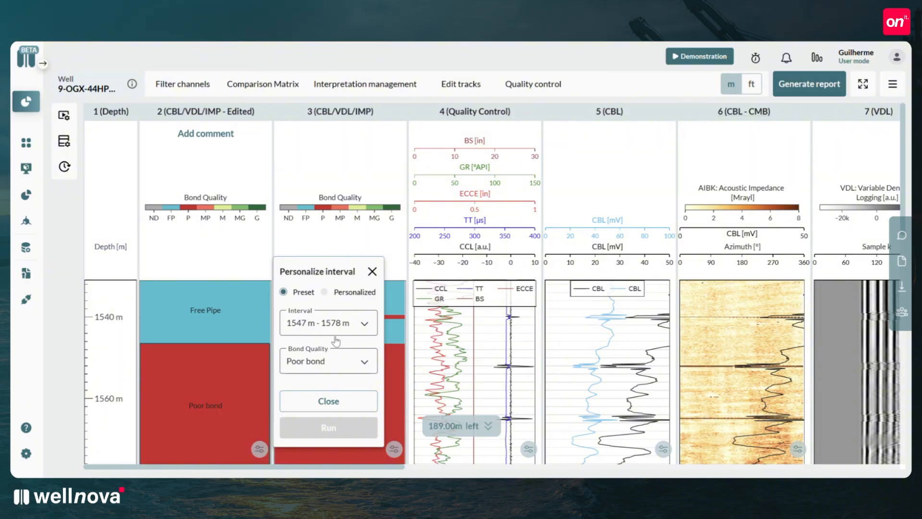
{"action": "left_click", "coordinate": [324, 292]}
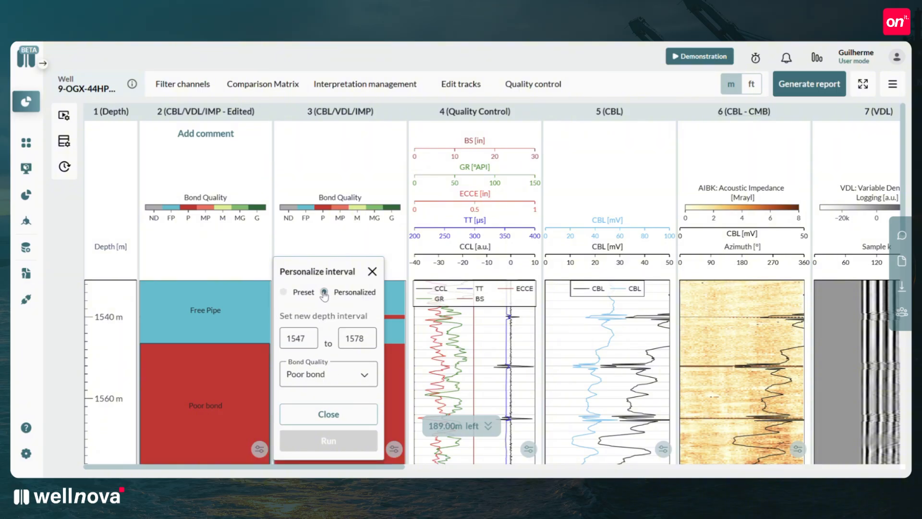
{"action": "left_click", "coordinate": [320, 370]}
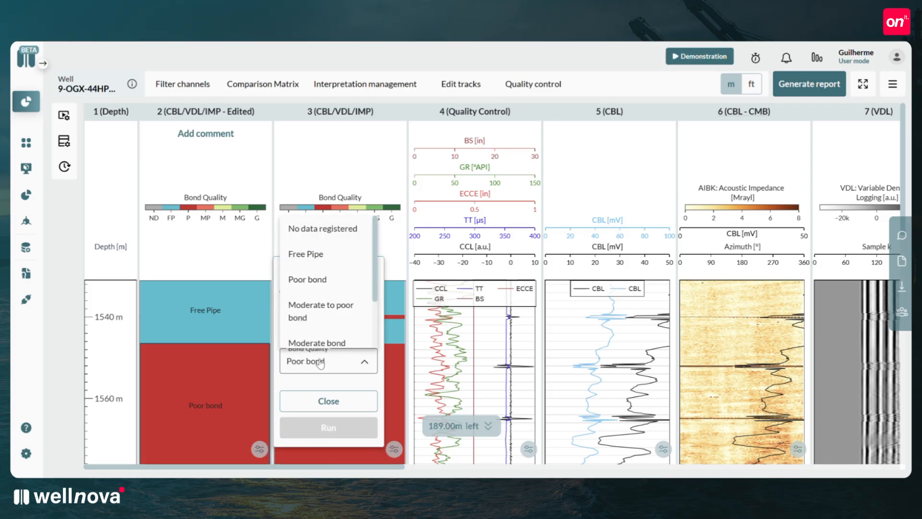
{"action": "left_click", "coordinate": [333, 260]}
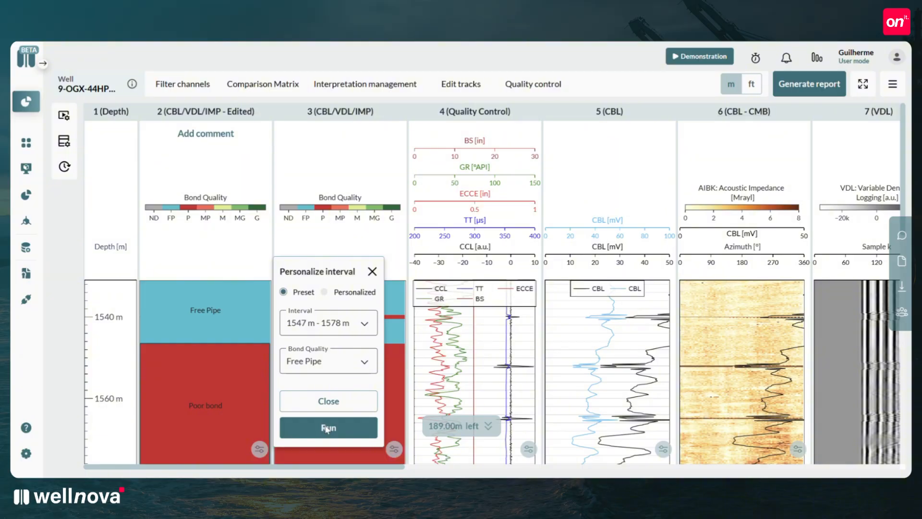
{"action": "left_click", "coordinate": [328, 428]}
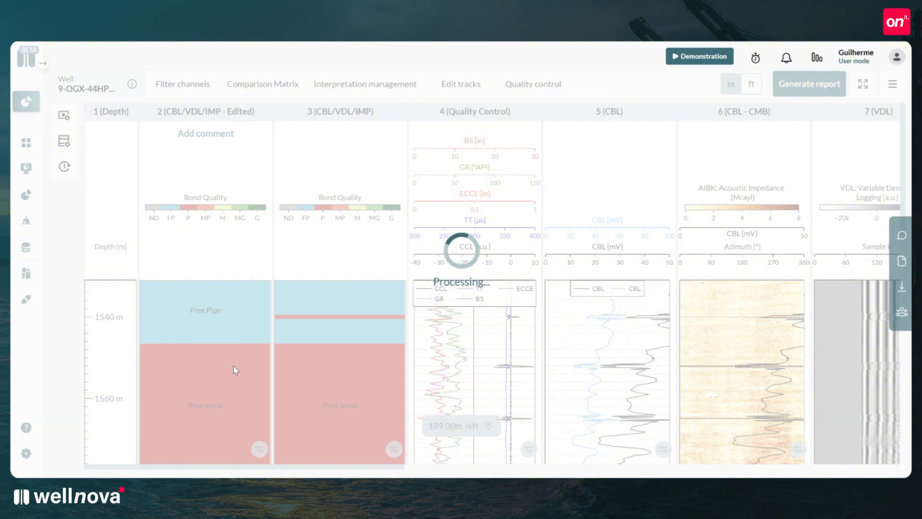
Activate the Track Lines feature in the well's visual management settings.
{"action": "scroll", "coordinate": [239, 309], "scroll_direction": "down", "scroll_amount": 2}
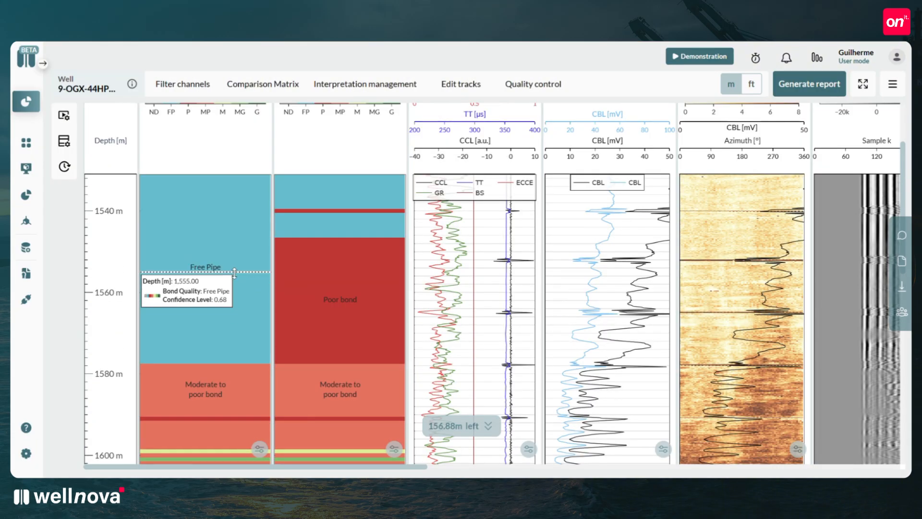
{"action": "scroll", "coordinate": [235, 273], "scroll_direction": "down", "scroll_amount": 10}
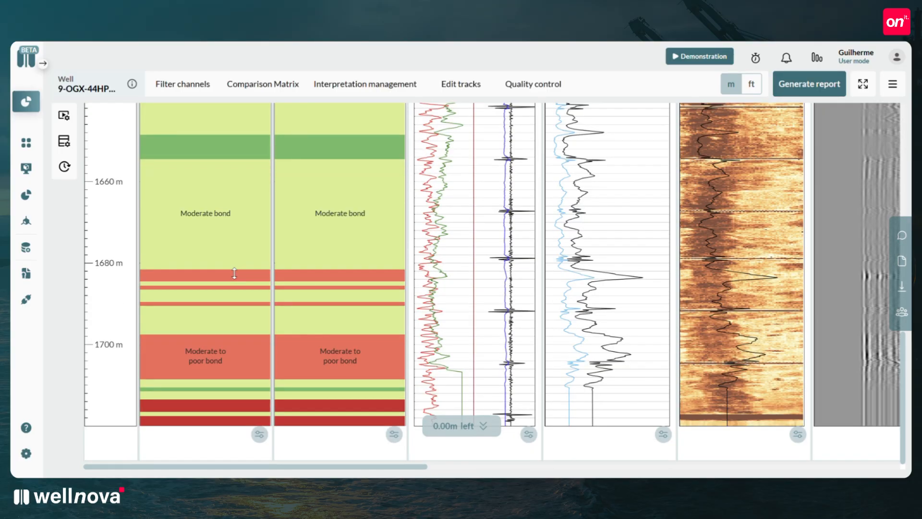
{"action": "left_click", "coordinate": [65, 116]}
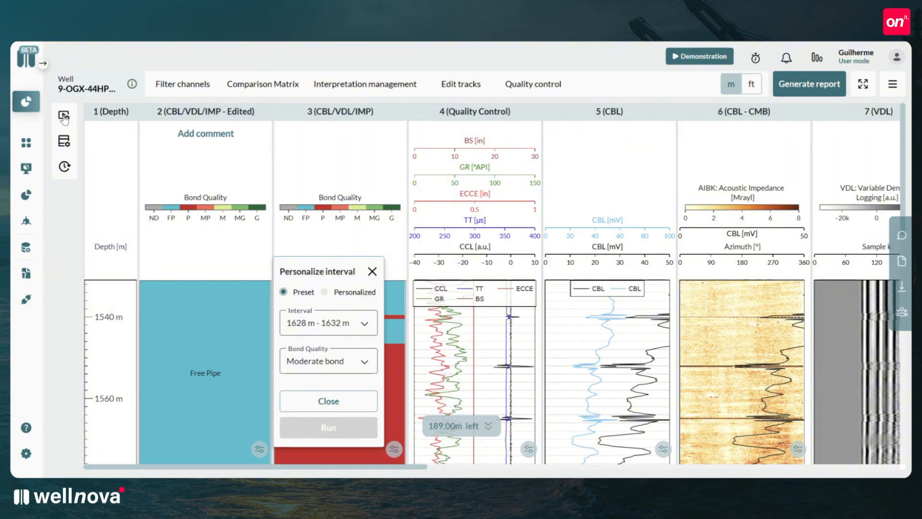
{"action": "left_click", "coordinate": [64, 117]}
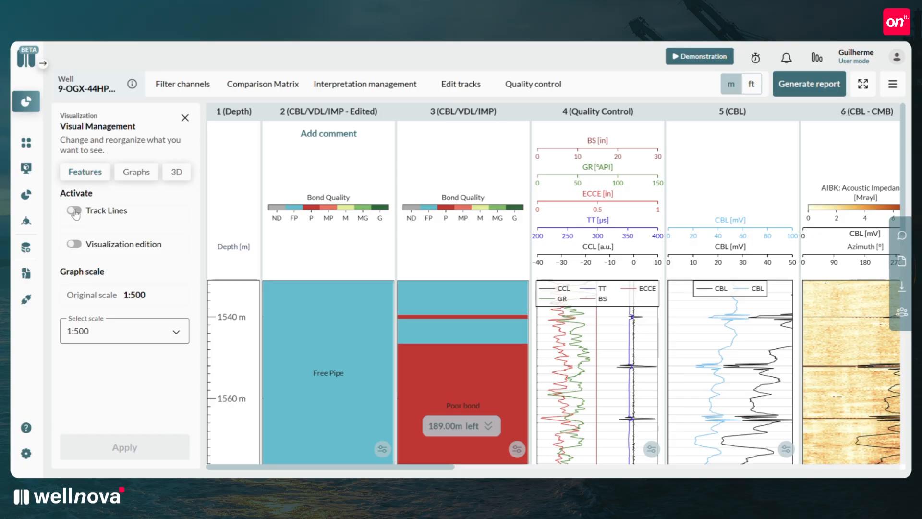
{"action": "left_click", "coordinate": [75, 212]}
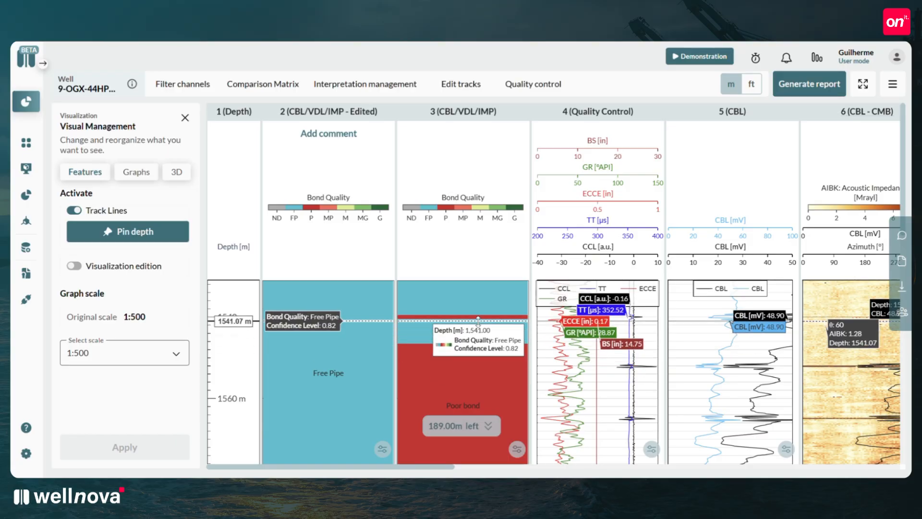
Pin a depth marker at 1540 m with the comment "Test" and enable showing comments on the graphs.
{"action": "left_click", "coordinate": [113, 237]}
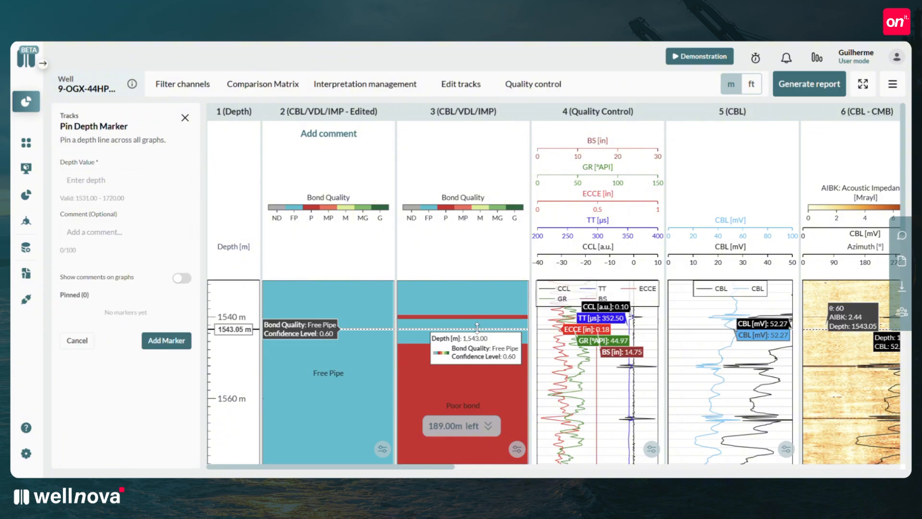
{"action": "left_click", "coordinate": [117, 182]}
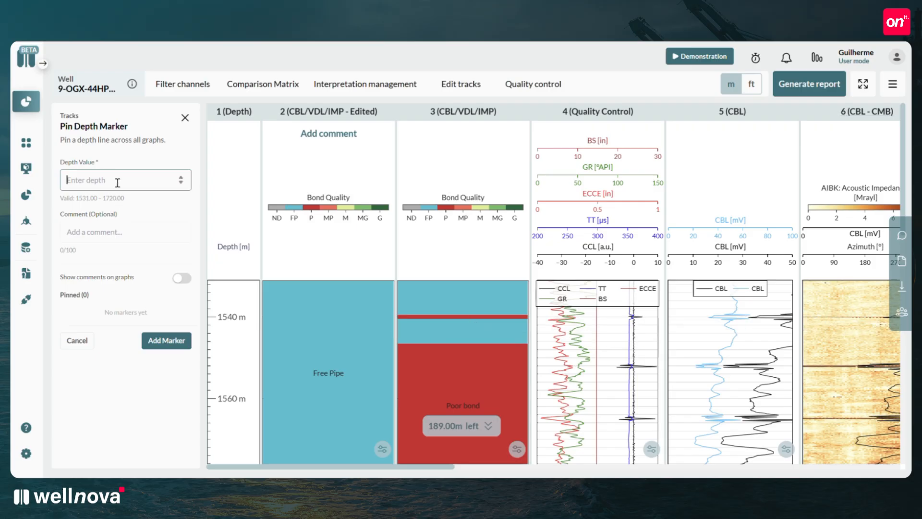
{"action": "type", "text": "1540"}
{"action": "left_click", "coordinate": [108, 233]}
{"action": "type", "text": "T"}
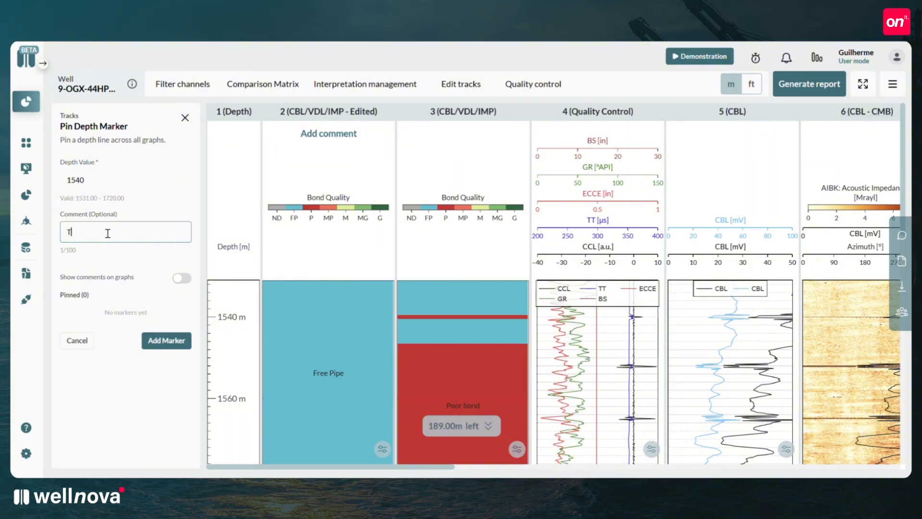
{"action": "type", "text": "esr"}
{"action": "key", "text": "BackSpace"}
{"action": "type", "text": "t"}
{"action": "left_click", "coordinate": [181, 282]}
{"action": "left_click", "coordinate": [182, 283]}
{"action": "left_click", "coordinate": [181, 282]}
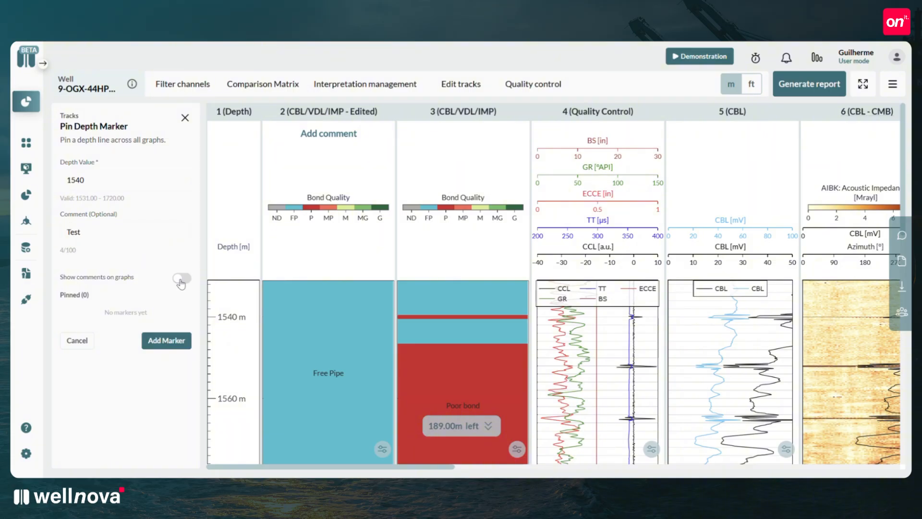
{"action": "left_click", "coordinate": [166, 340]}
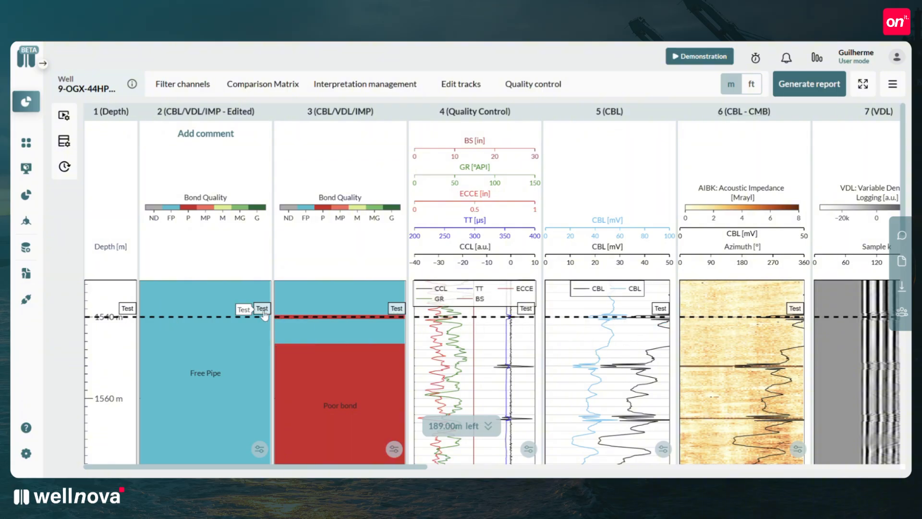
Delete the pinned 1540 m depth marker and leave Track Lines activated.
{"action": "left_click", "coordinate": [64, 115]}
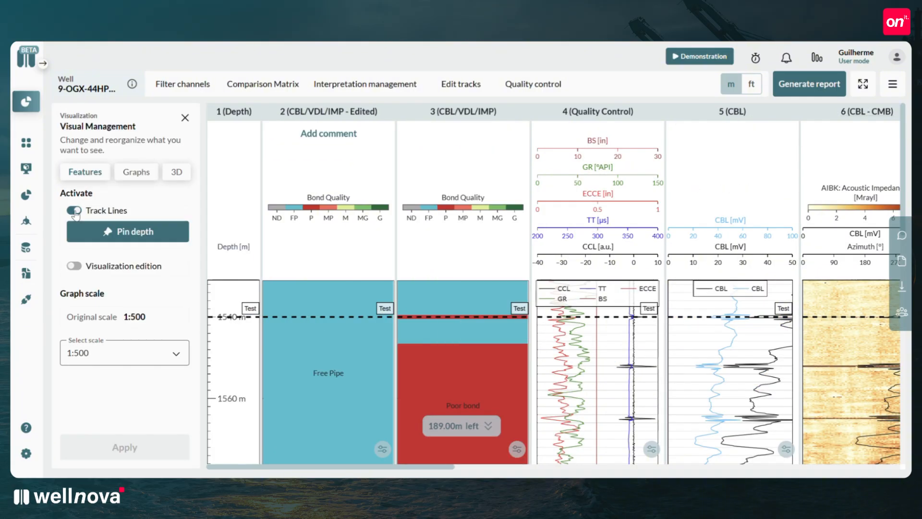
{"action": "left_click", "coordinate": [75, 210]}
{"action": "left_click", "coordinate": [74, 211]}
{"action": "left_click", "coordinate": [120, 232]}
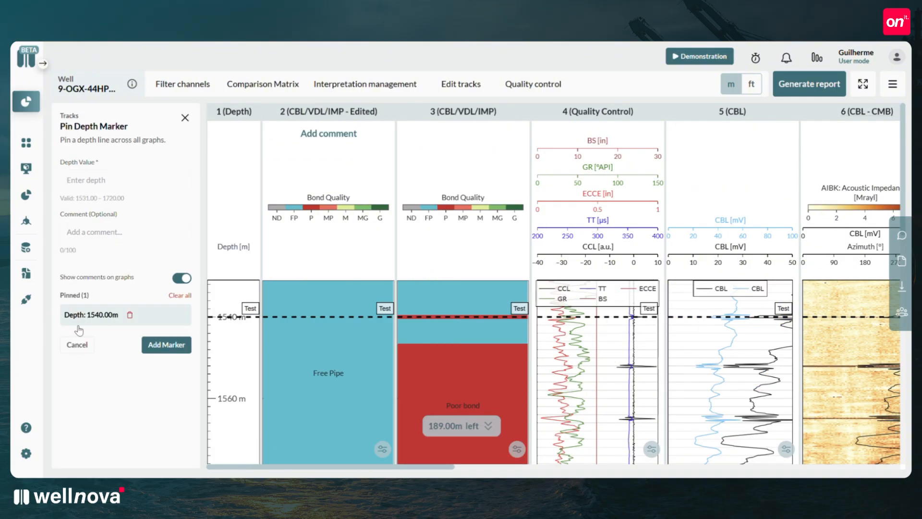
{"action": "left_click", "coordinate": [128, 316]}
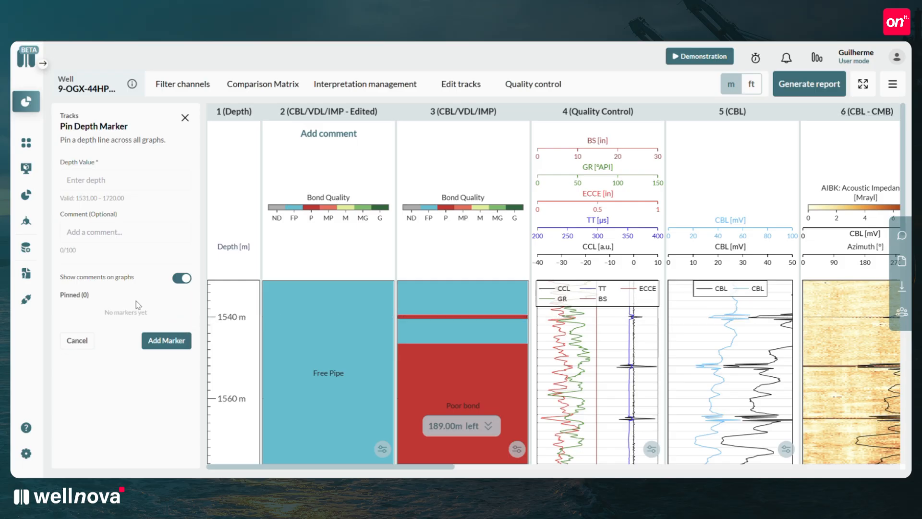
{"action": "left_click", "coordinate": [79, 341]}
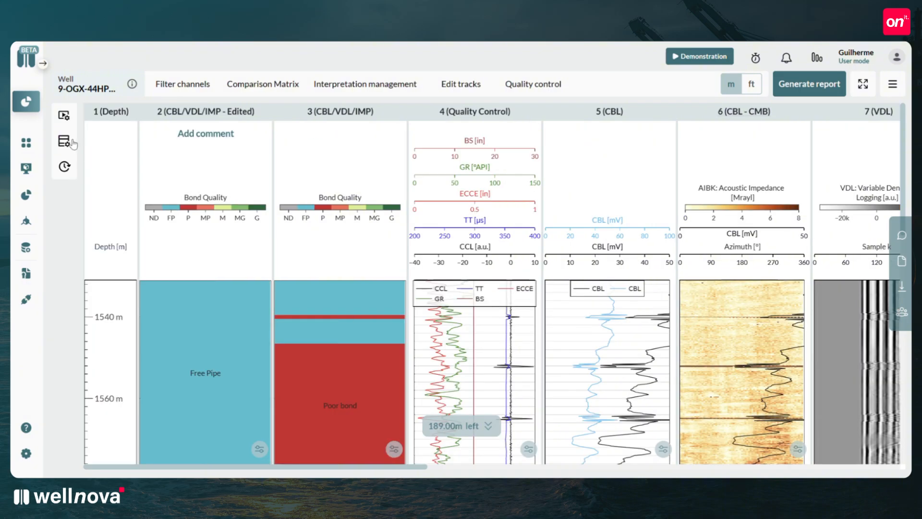
Enable Visualization edition, and try moving the CBL/VDL/IMP - Edited track after the original interpretation track and back.
{"action": "left_click", "coordinate": [65, 116]}
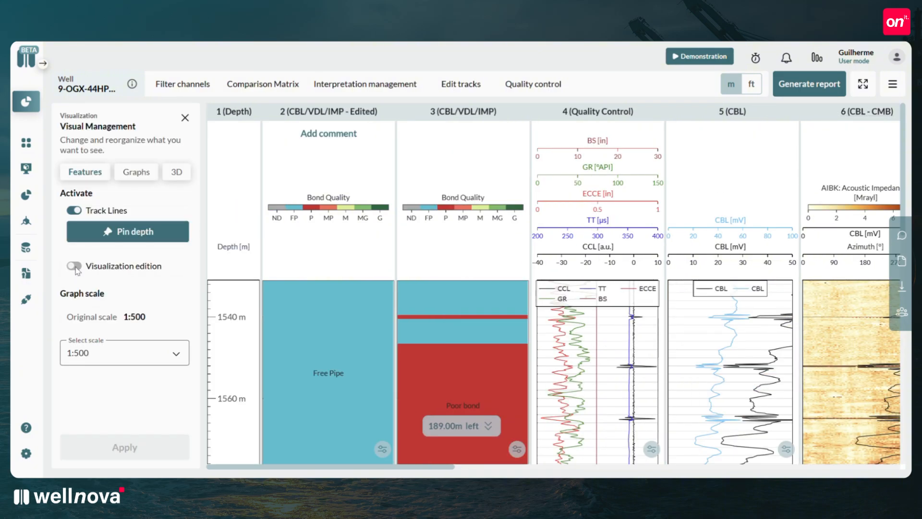
{"action": "left_click", "coordinate": [75, 266]}
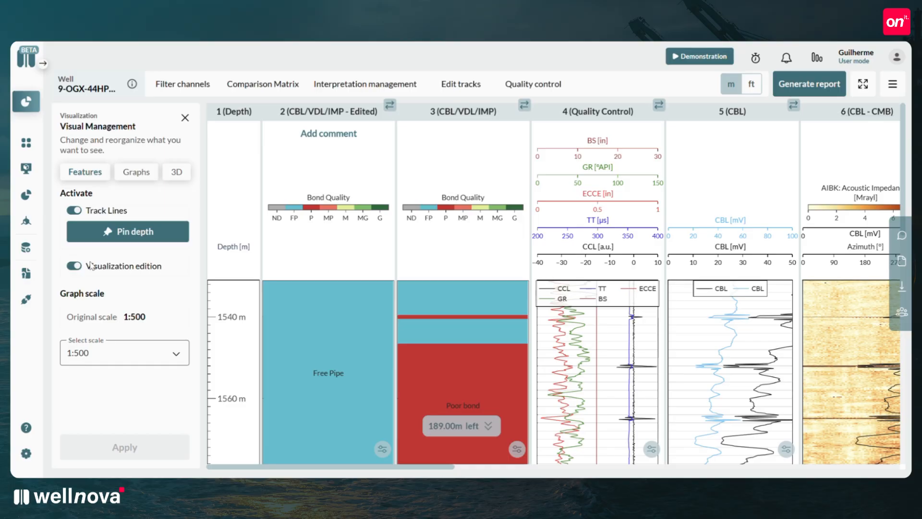
{"action": "left_click_drag", "start_coordinate": [390, 105], "coordinate": [546, 106]}
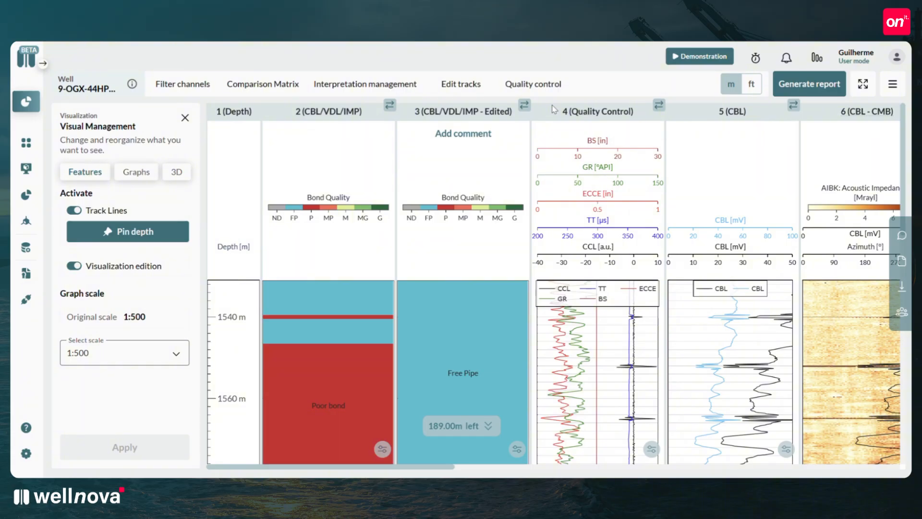
{"action": "left_click_drag", "start_coordinate": [523, 105], "coordinate": [352, 110]}
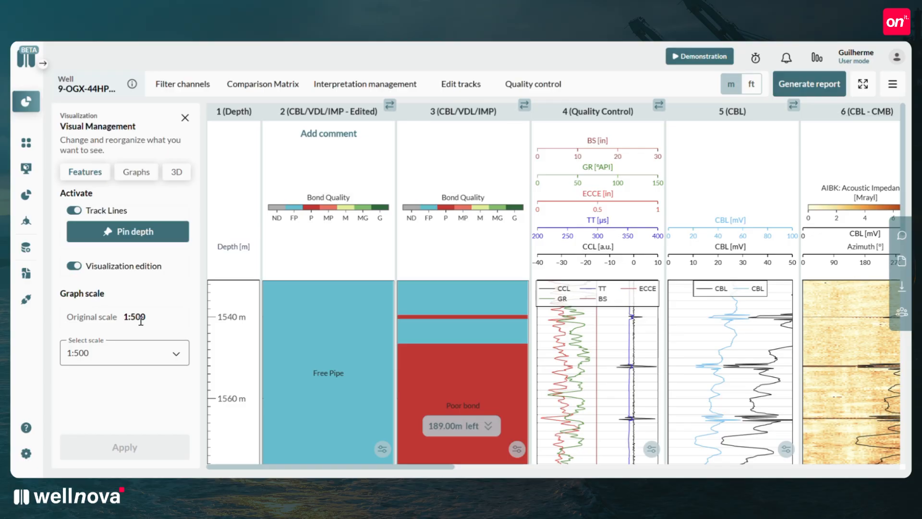
Set the graph scale to 1:100 and apply it to the tracks.
{"action": "left_click", "coordinate": [175, 355]}
{"action": "scroll", "coordinate": [181, 231], "scroll_direction": "down", "scroll_amount": 3}
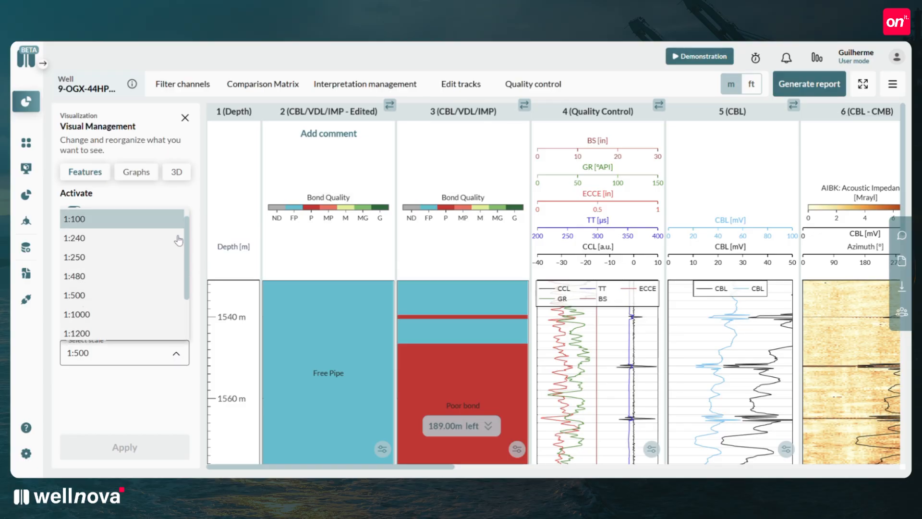
{"action": "scroll", "coordinate": [136, 239], "scroll_direction": "up", "scroll_amount": 3}
{"action": "left_click", "coordinate": [172, 353]}
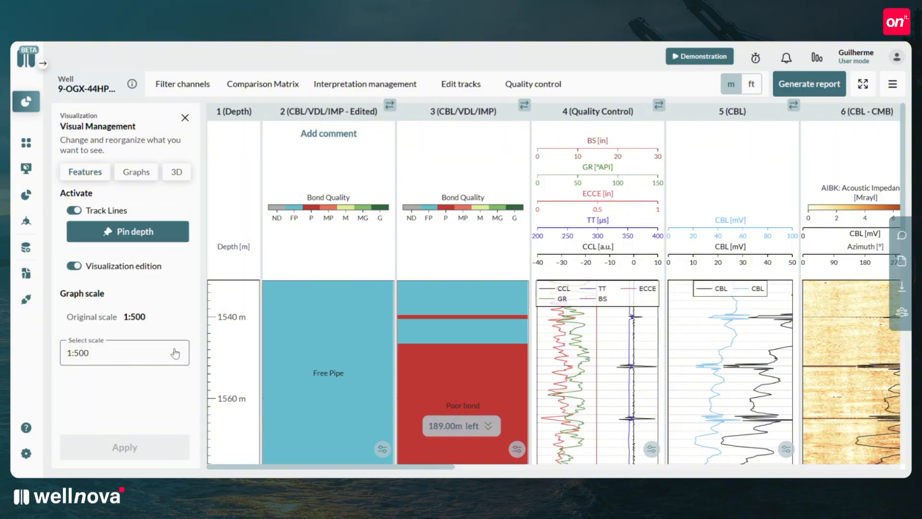
{"action": "left_click", "coordinate": [175, 354]}
{"action": "left_click", "coordinate": [137, 235]}
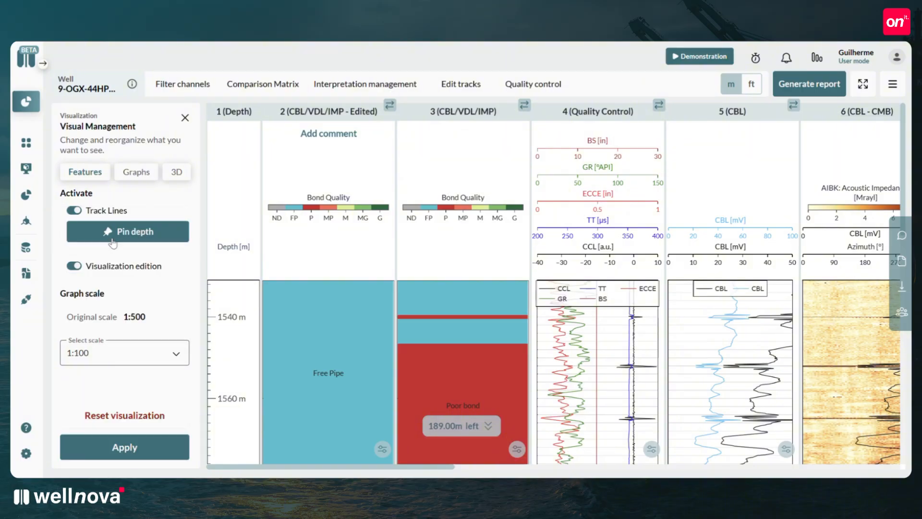
{"action": "left_click", "coordinate": [125, 445]}
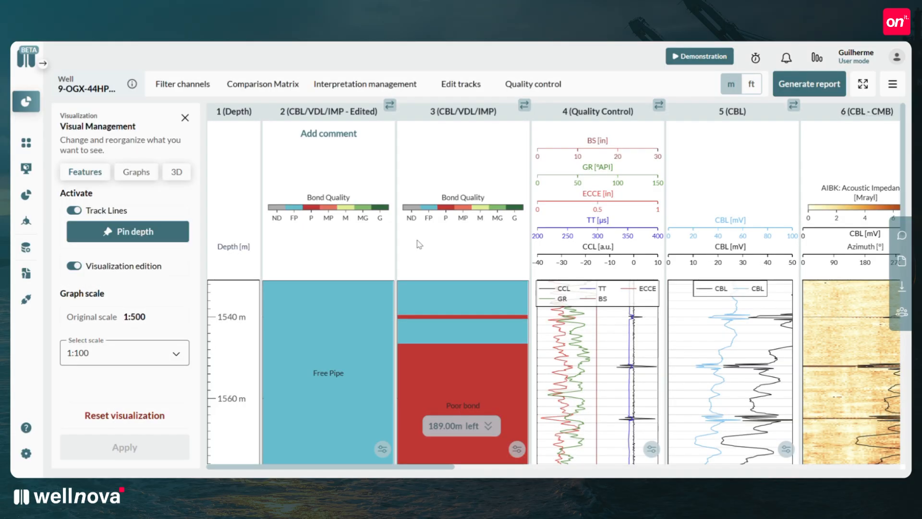
Examine the interpretation and log tracks along the depth at the 1:100 scale.
{"action": "scroll", "coordinate": [417, 244], "scroll_direction": "down", "scroll_amount": 5}
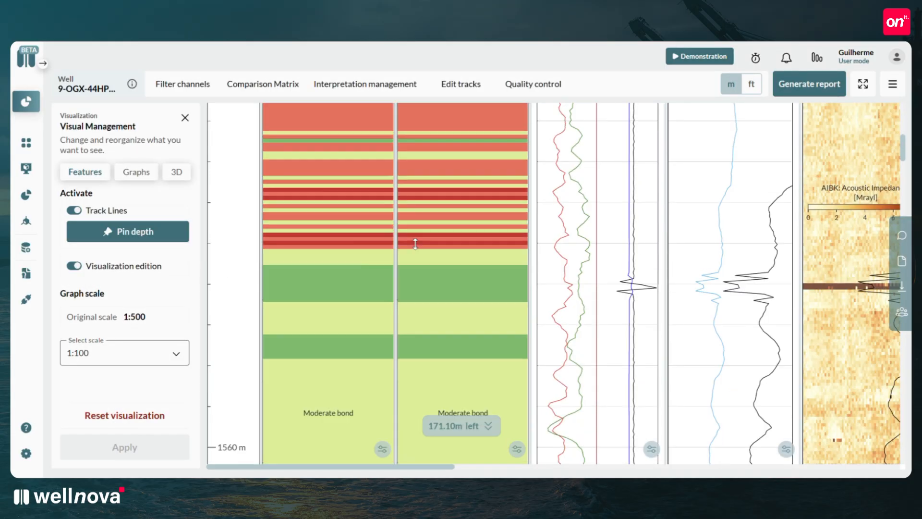
{"action": "scroll", "coordinate": [415, 244], "scroll_direction": "down", "scroll_amount": 6}
{"action": "scroll", "coordinate": [417, 248], "scroll_direction": "down", "scroll_amount": 20}
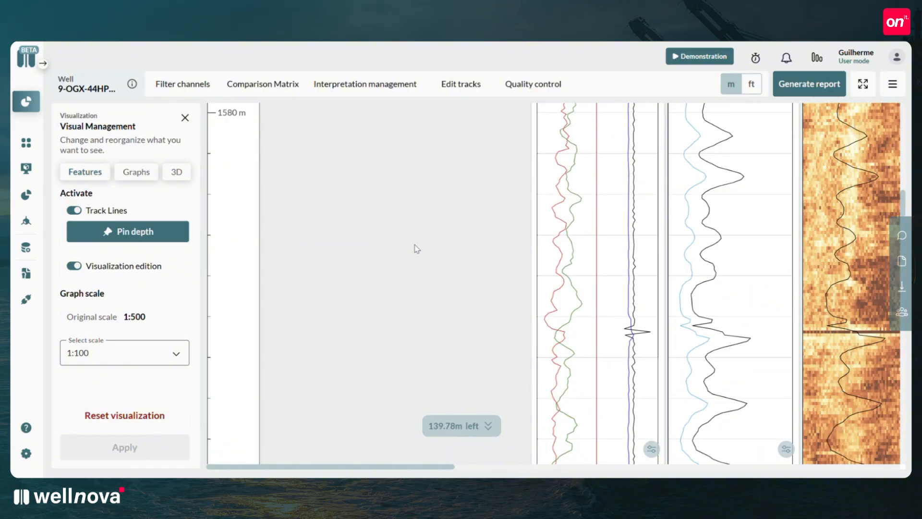
{"action": "scroll", "coordinate": [417, 249], "scroll_direction": "down", "scroll_amount": 5}
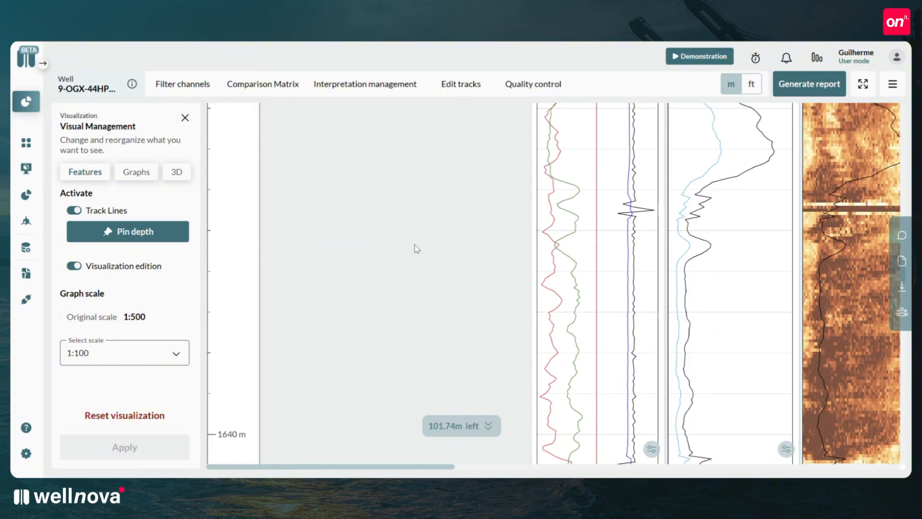
{"action": "scroll", "coordinate": [417, 249], "scroll_direction": "down", "scroll_amount": 6}
{"action": "mouse_move", "coordinate": [378, 466]}
{"action": "left_mouse_down"}
{"action": "mouse_move", "coordinate": [779, 459]}
{"action": "mouse_move", "coordinate": [366, 462]}
{"action": "left_mouse_up"}
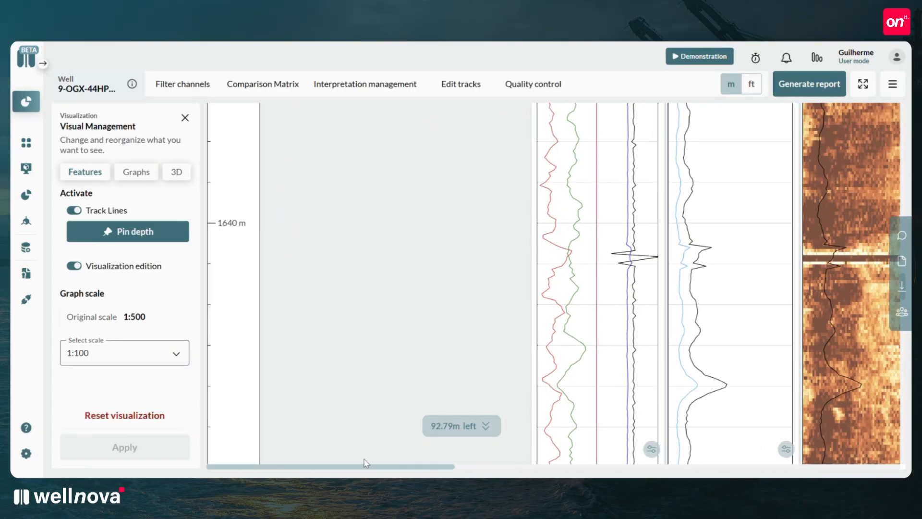
{"action": "scroll", "coordinate": [405, 368], "scroll_direction": "up", "scroll_amount": 15}
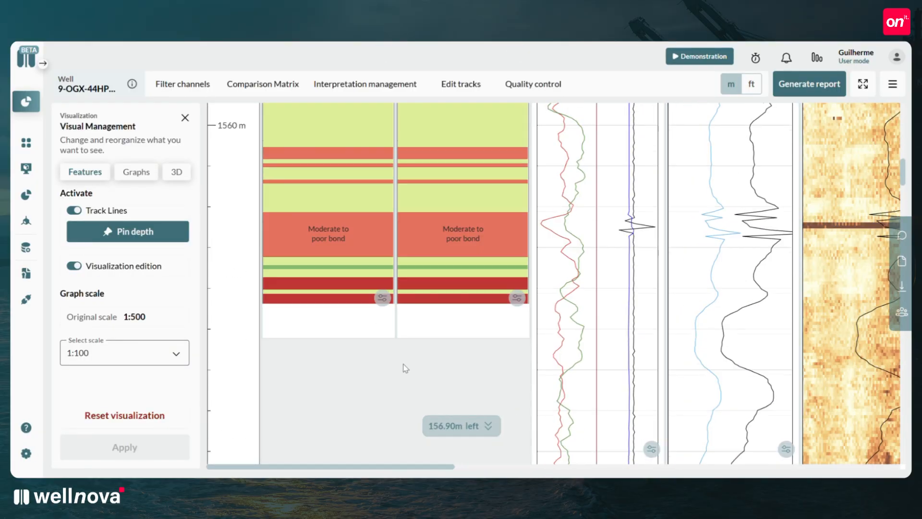
{"action": "scroll", "coordinate": [404, 363], "scroll_direction": "up", "scroll_amount": 4}
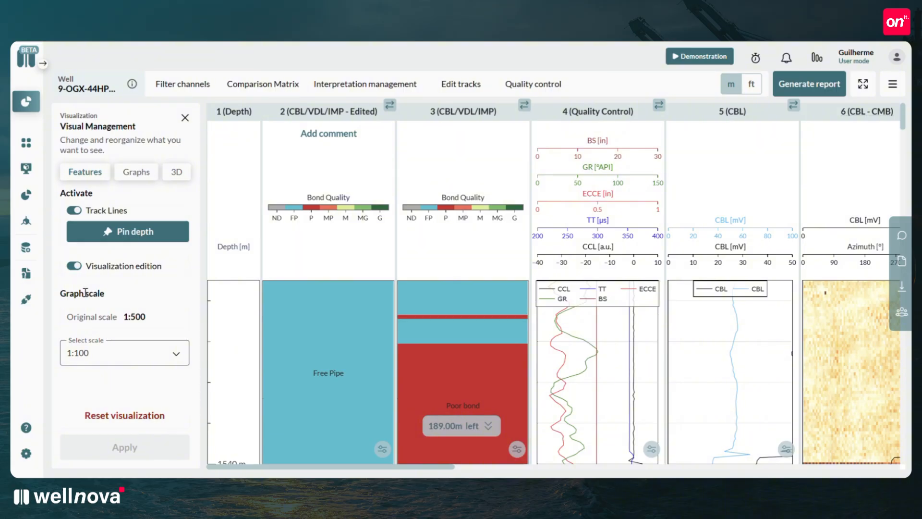
Set the graph scale back to the original 1:500 and apply it.
{"action": "left_click", "coordinate": [105, 355]}
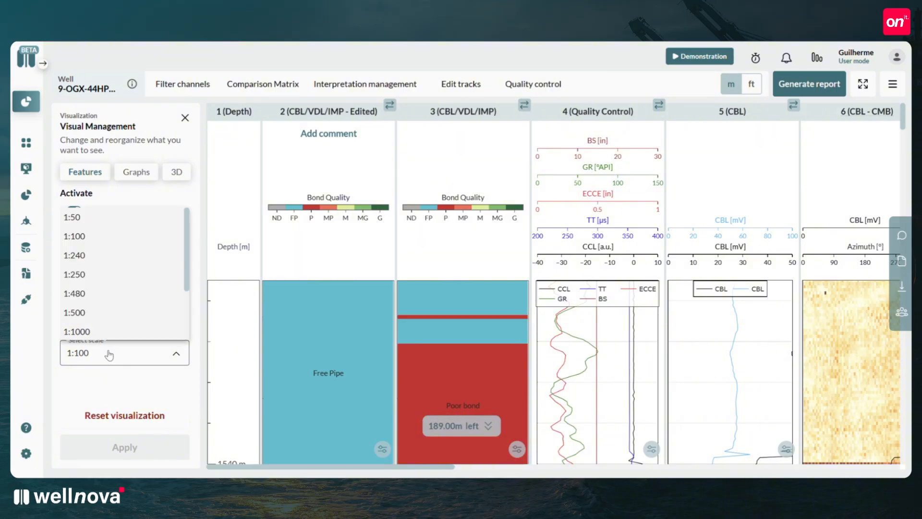
{"action": "left_click", "coordinate": [95, 312]}
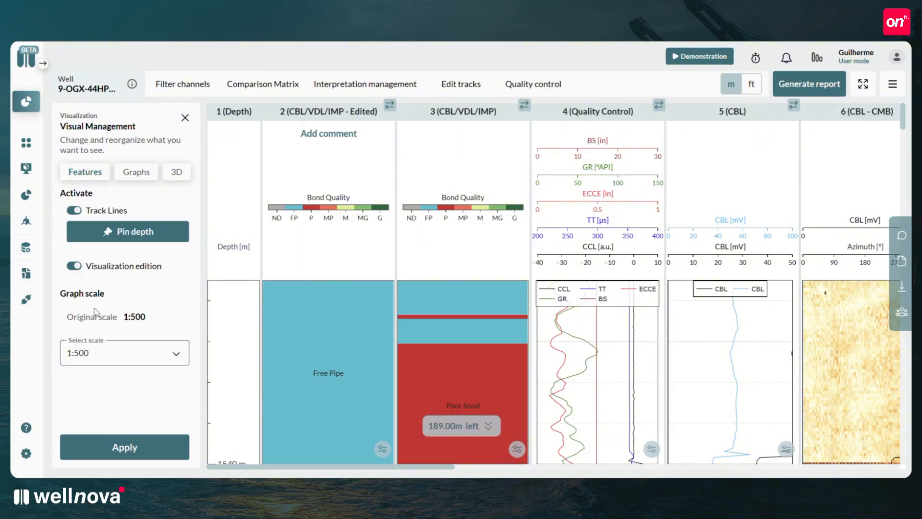
{"action": "left_click", "coordinate": [123, 451]}
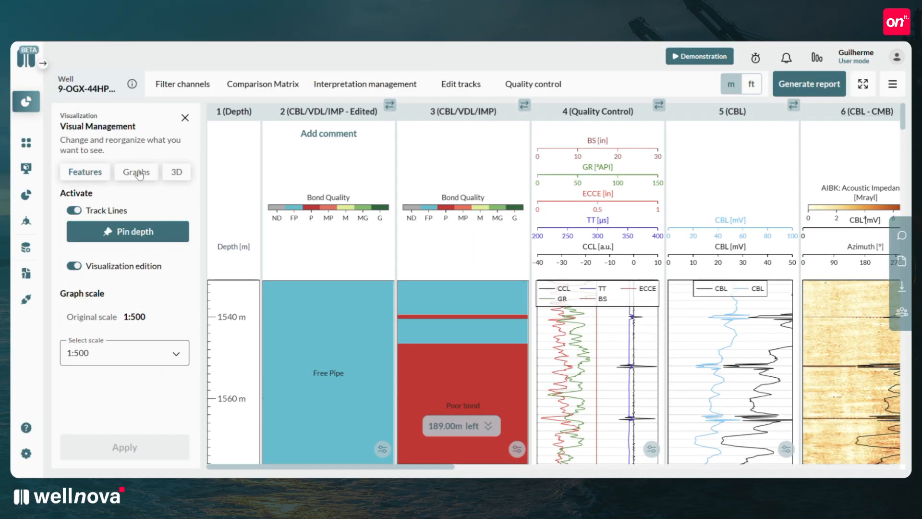
Review the list of graph channels and hide the original CBL/VDL/IMP interpretation track.
{"action": "left_click", "coordinate": [137, 172]}
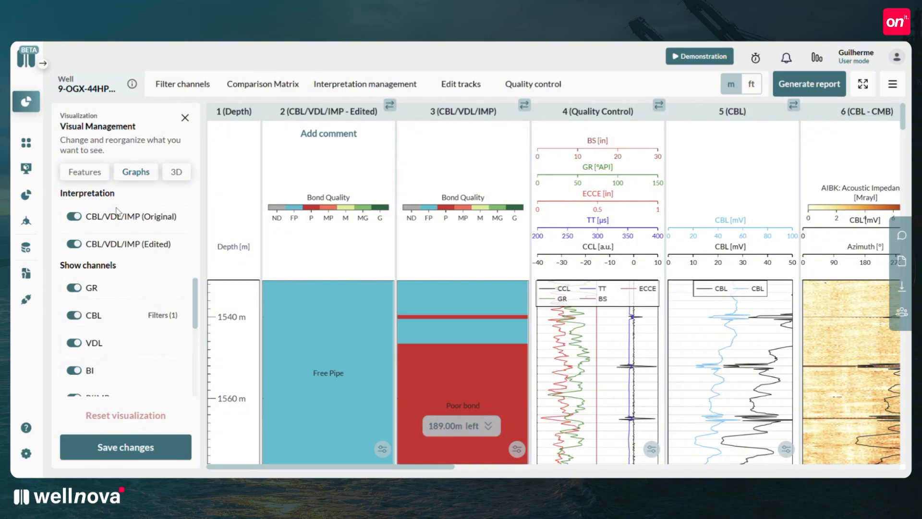
{"action": "scroll", "coordinate": [160, 294], "scroll_direction": "down", "scroll_amount": 3}
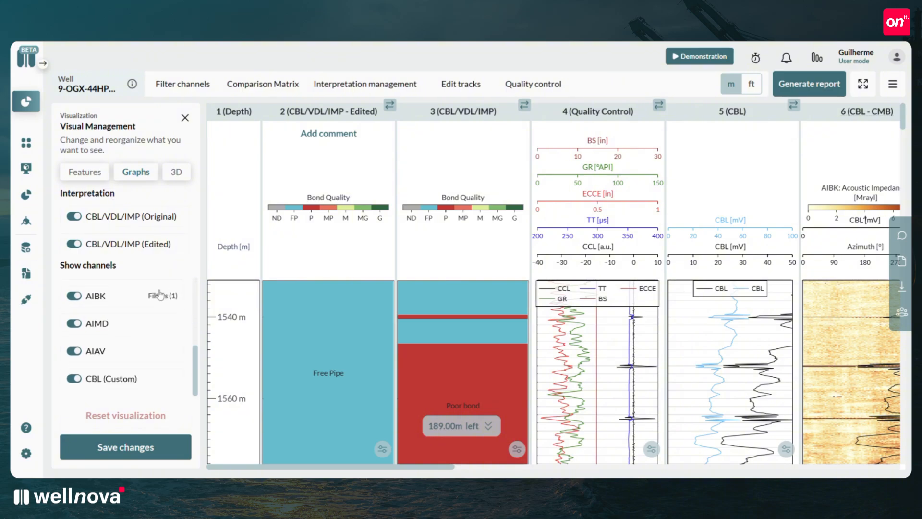
{"action": "scroll", "coordinate": [94, 294], "scroll_direction": "up", "scroll_amount": 3}
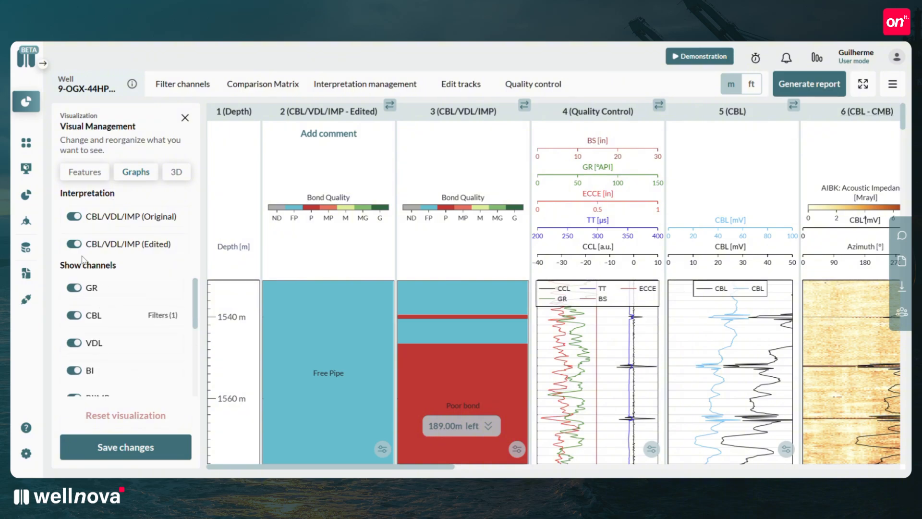
{"action": "left_click", "coordinate": [76, 217]}
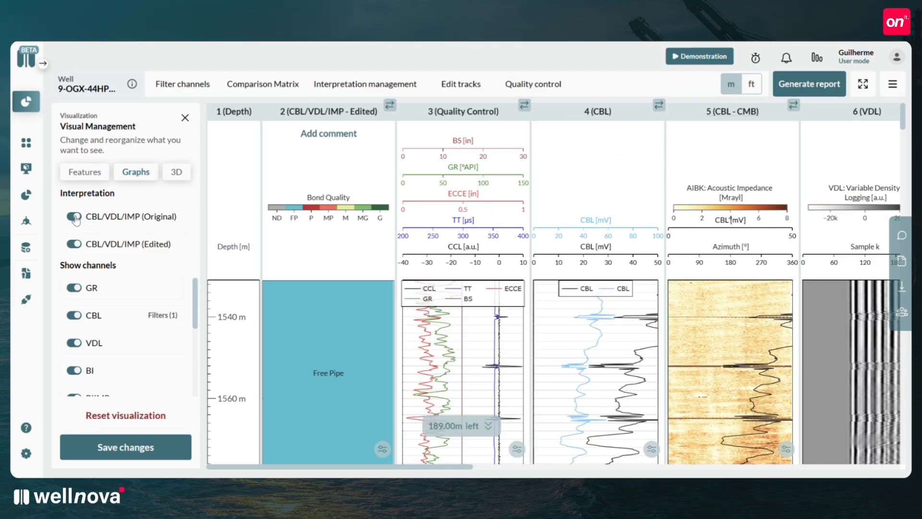
Show the original CBL/VDL/IMP interpretation track again, and switch the edited one off and back on.
{"action": "left_click", "coordinate": [74, 217]}
{"action": "left_click", "coordinate": [75, 217]}
{"action": "left_click", "coordinate": [75, 245]}
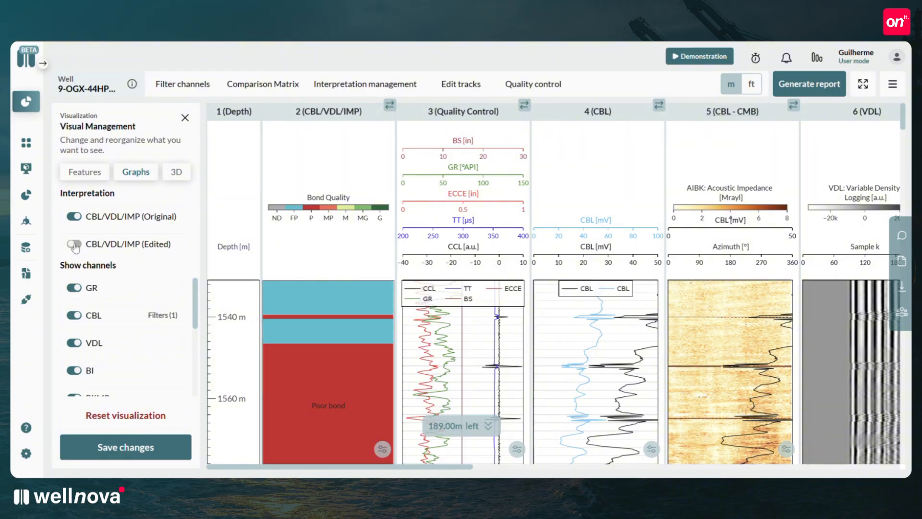
{"action": "left_click", "coordinate": [75, 245]}
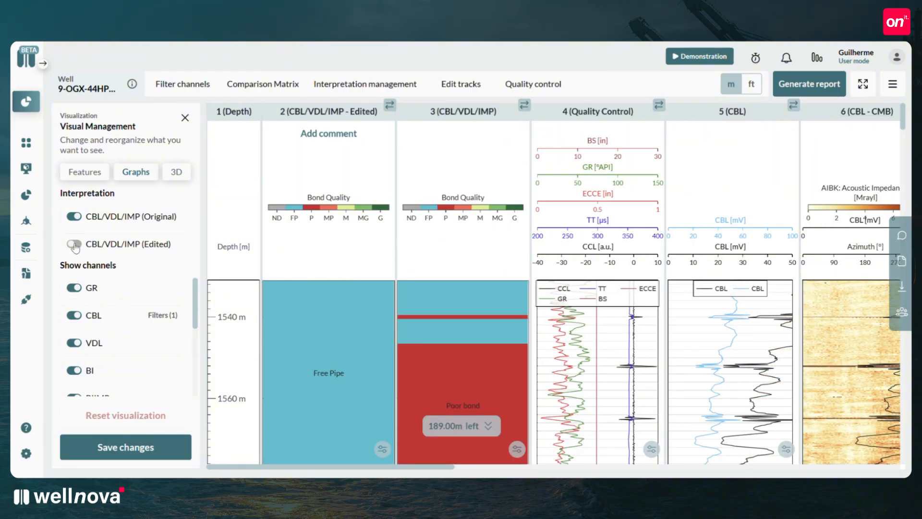
Switch the GR and CBL channels off and back on, and try out the Join filter of CBL.
{"action": "left_click", "coordinate": [75, 290]}
{"action": "left_click", "coordinate": [76, 290]}
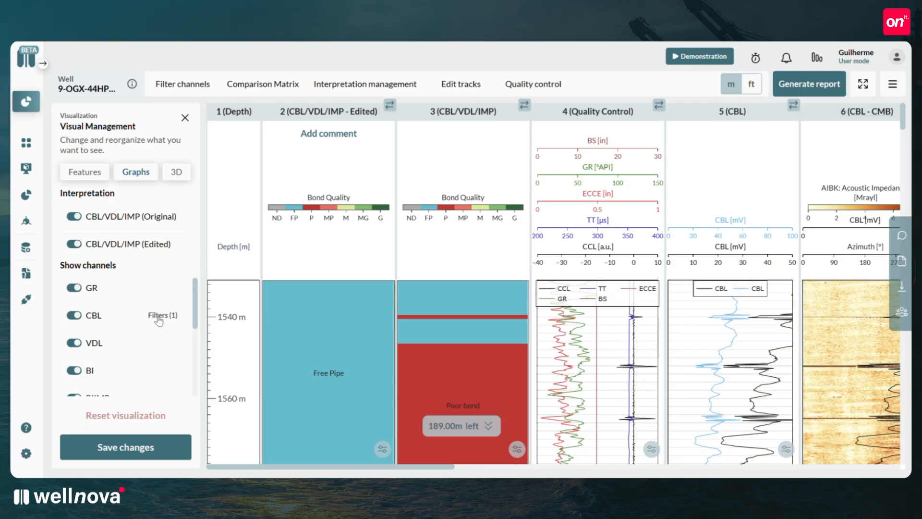
{"action": "left_click", "coordinate": [159, 317]}
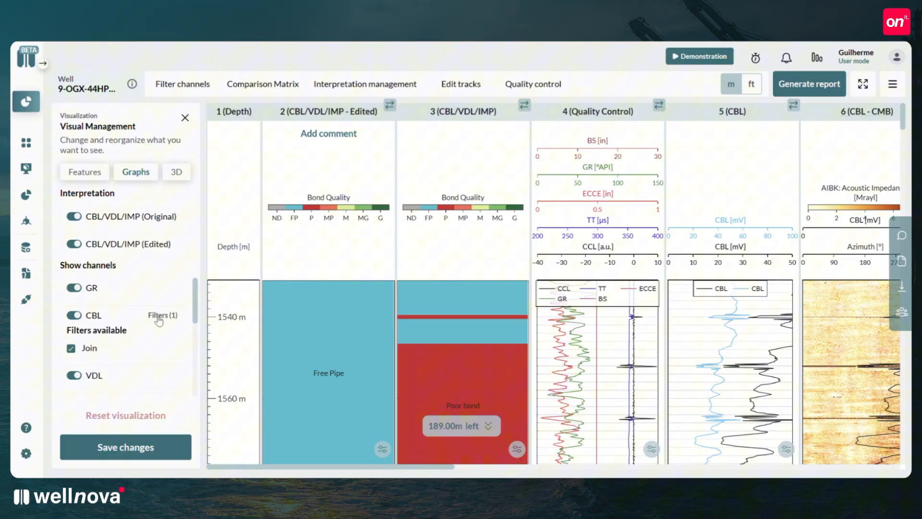
{"action": "left_click", "coordinate": [71, 349]}
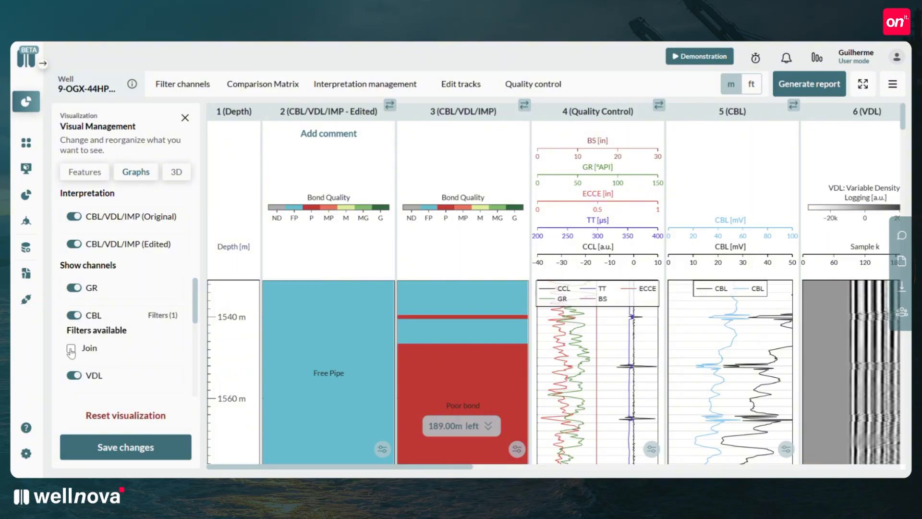
{"action": "left_click", "coordinate": [77, 317]}
{"action": "left_click", "coordinate": [76, 317]}
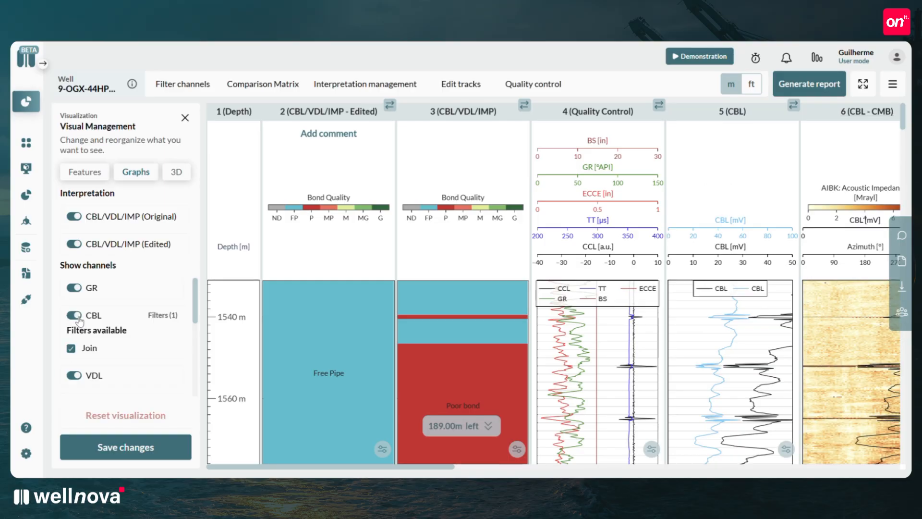
Turn the Impedance filter of the AIBK channel off and back on.
{"action": "scroll", "coordinate": [137, 312], "scroll_direction": "down", "scroll_amount": 3}
{"action": "scroll", "coordinate": [137, 312], "scroll_direction": "down", "scroll_amount": 3}
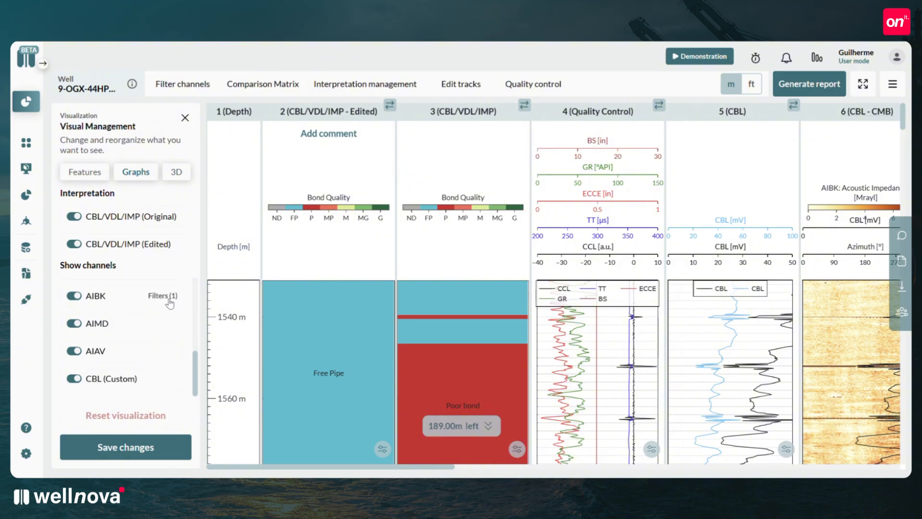
{"action": "left_click", "coordinate": [163, 296]}
{"action": "left_click", "coordinate": [71, 329]}
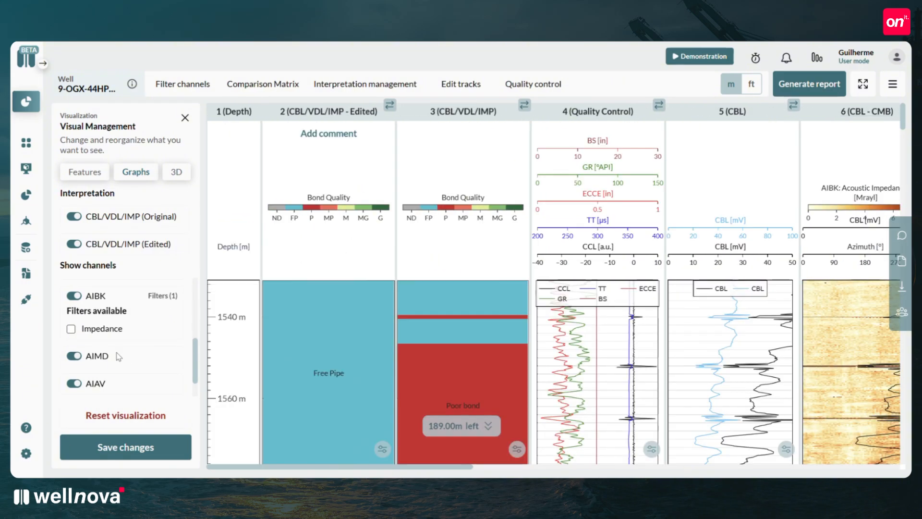
{"action": "left_click", "coordinate": [71, 329]}
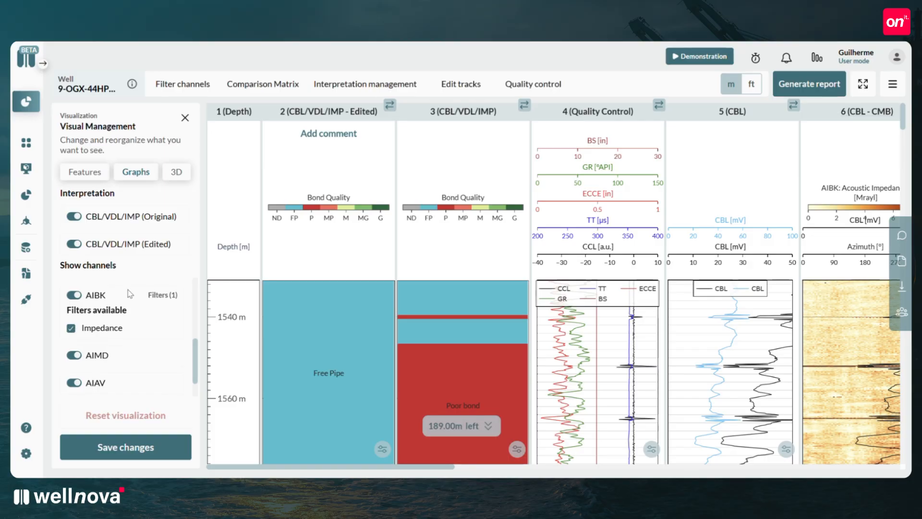
{"action": "scroll", "coordinate": [129, 308], "scroll_direction": "down", "scroll_amount": 5}
Generate the 3D plot of the AIBK channel for 9-OGX-44HP-RJS and download the zoomed, rotated view as an image.
{"action": "left_click", "coordinate": [176, 171]}
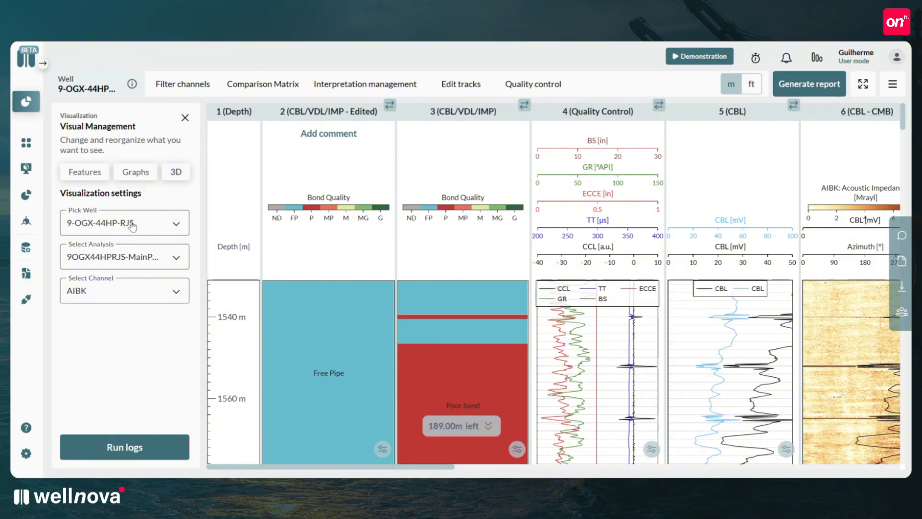
{"action": "left_click", "coordinate": [132, 453]}
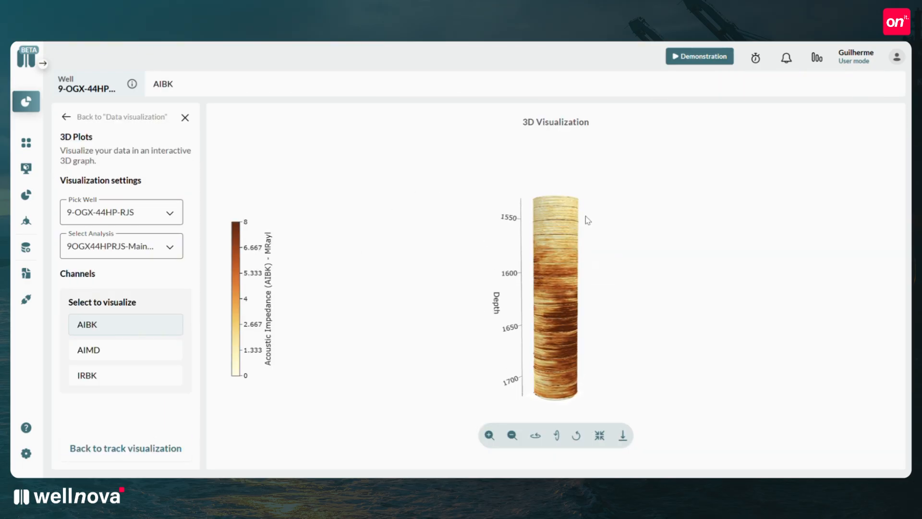
{"action": "left_click", "coordinate": [512, 436]}
{"action": "left_click", "coordinate": [490, 435]}
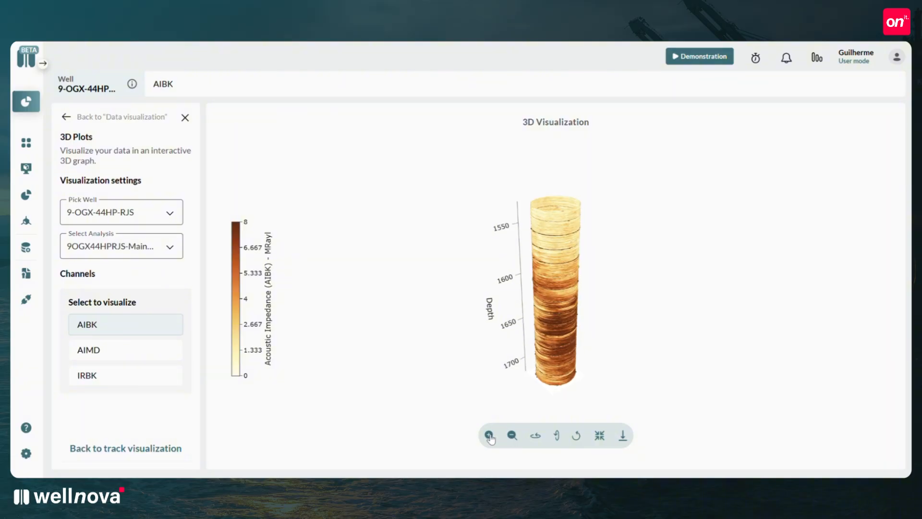
{"action": "left_click", "coordinate": [538, 436]}
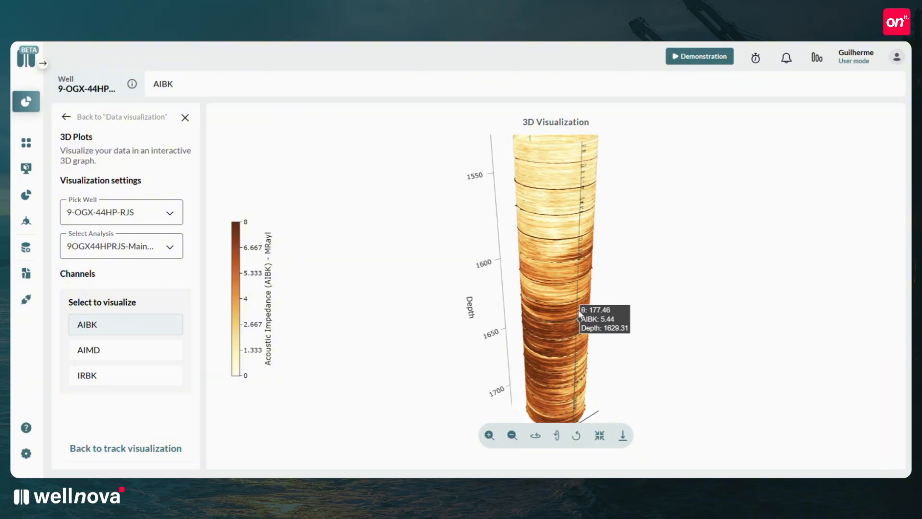
{"action": "left_click_drag", "start_coordinate": [579, 312], "coordinate": [565, 284]}
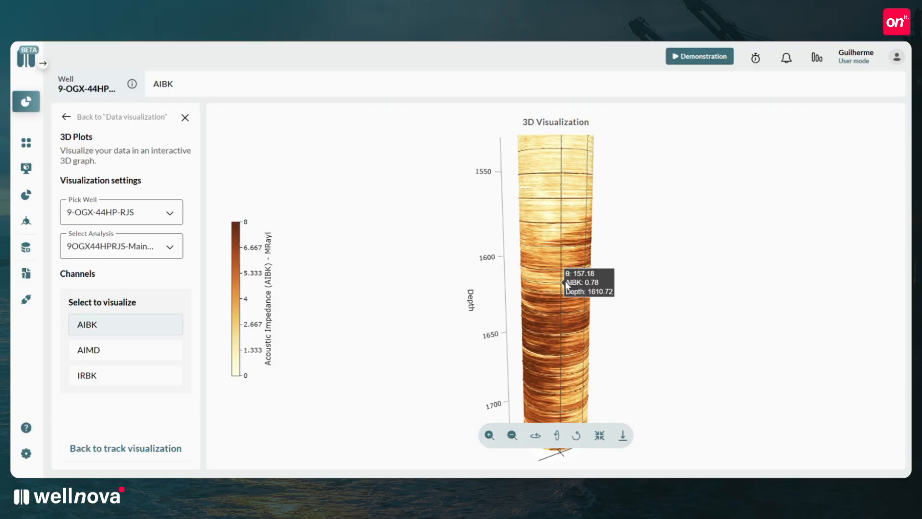
{"action": "left_click", "coordinate": [623, 438]}
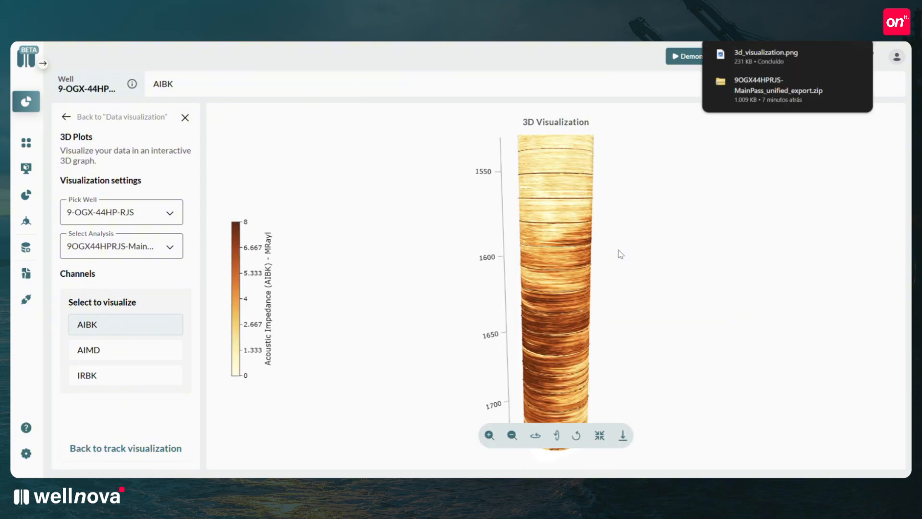
{"action": "mouse_move", "coordinate": [755, 61]}
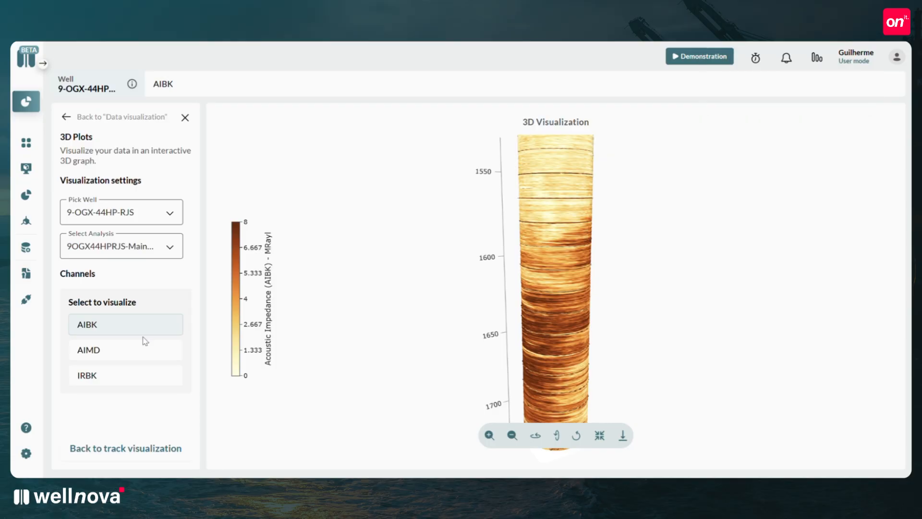
Examine the AIMD and IRBK channels in 3D and return to the full track visualization.
{"action": "left_click", "coordinate": [97, 356]}
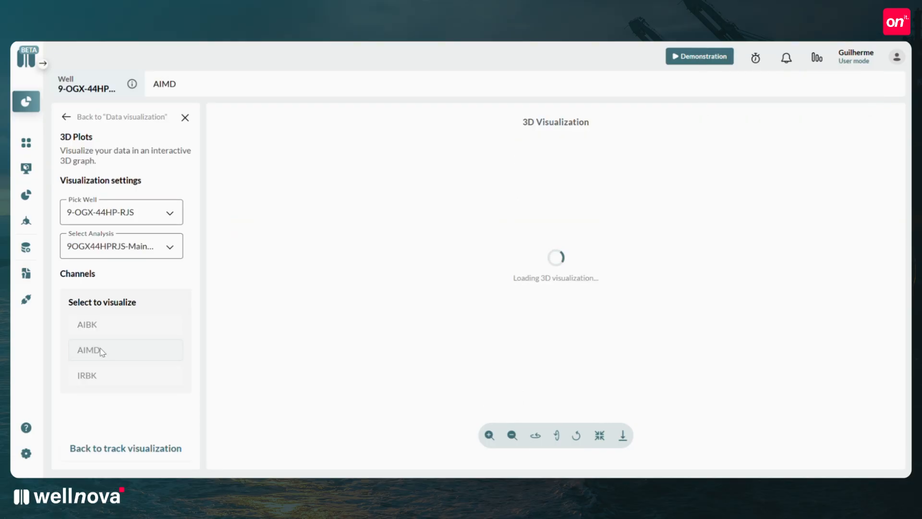
{"action": "left_click", "coordinate": [107, 377]}
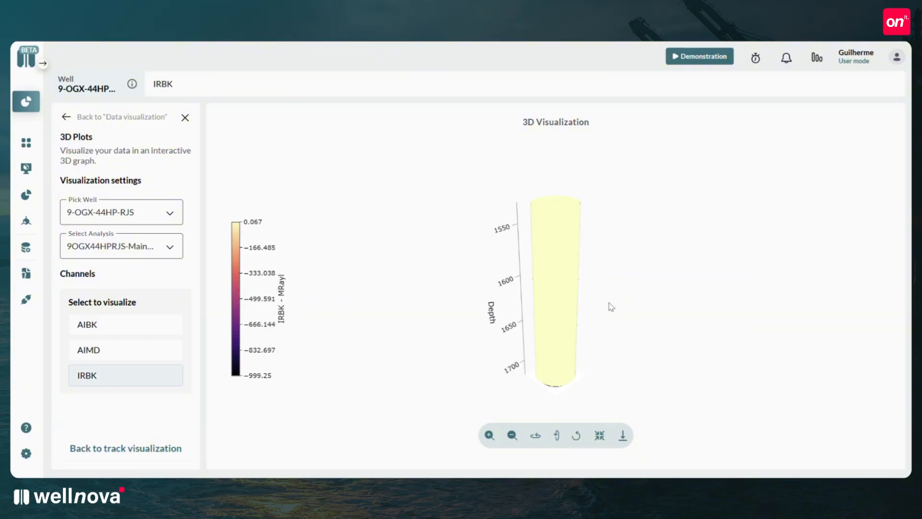
{"action": "scroll", "coordinate": [565, 274], "scroll_direction": "down", "scroll_amount": 1}
{"action": "left_click_drag", "start_coordinate": [566, 276], "coordinate": [570, 282]}
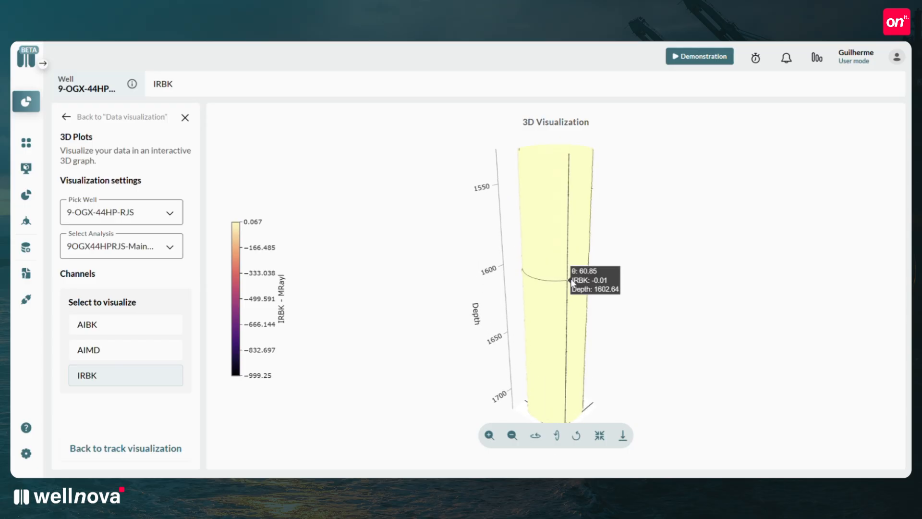
{"action": "left_click", "coordinate": [66, 118]}
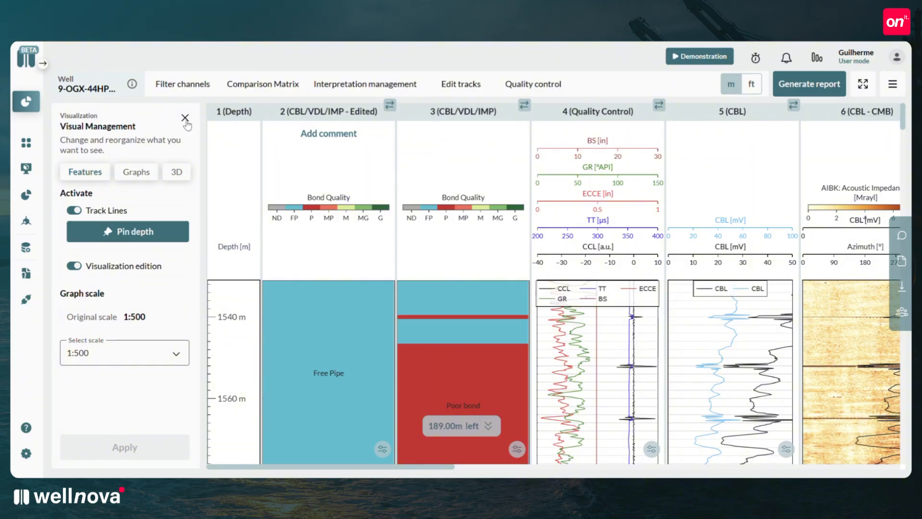
{"action": "left_click", "coordinate": [185, 119]}
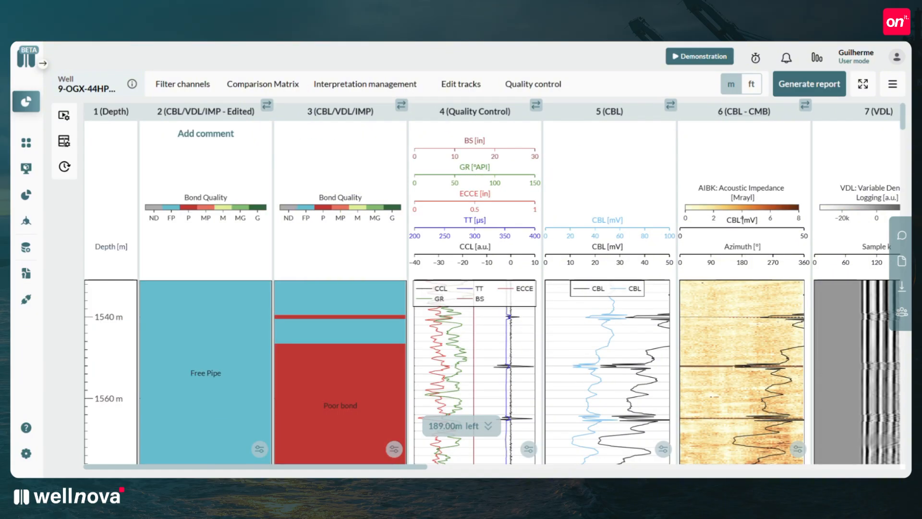
Save the CBL/VDL/IMP interpretation with Three Labels (FP, P, G) and compare it with the original track along the depth.
{"action": "left_click", "coordinate": [66, 144]}
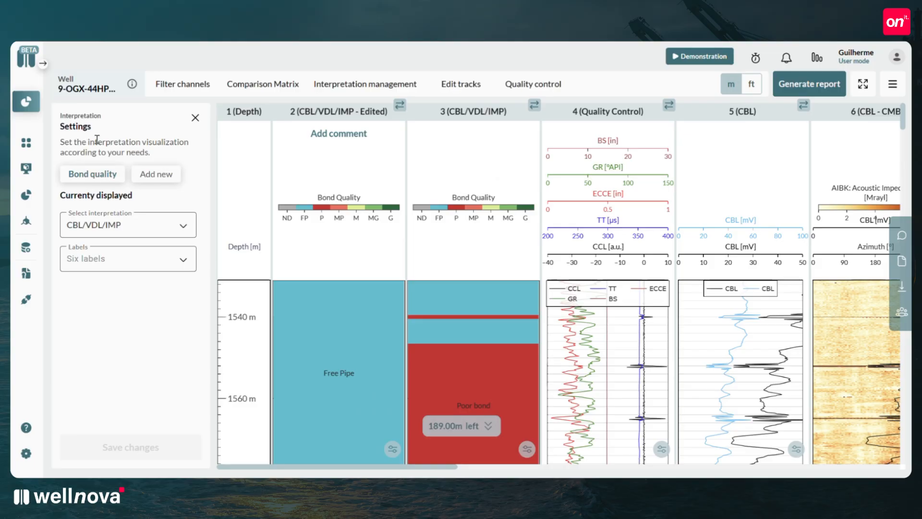
{"action": "left_click", "coordinate": [129, 231]}
{"action": "left_click", "coordinate": [129, 247]}
{"action": "left_click", "coordinate": [114, 261]}
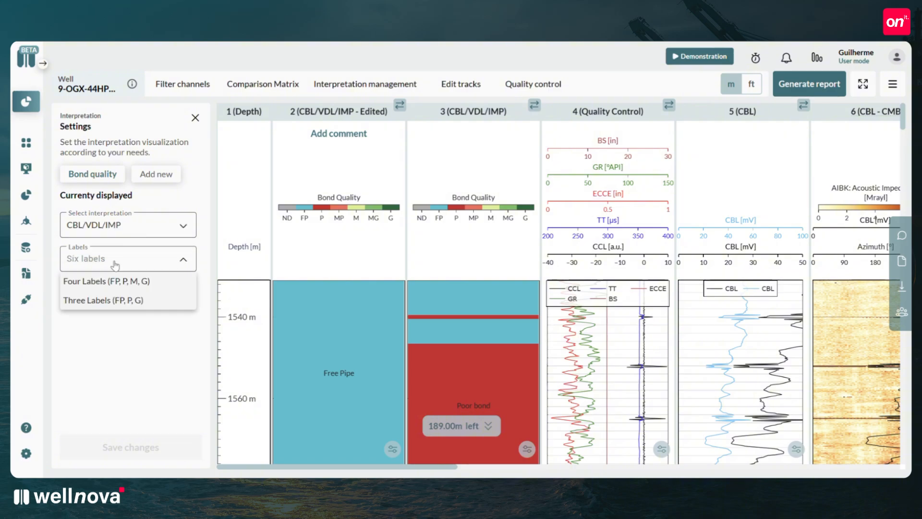
{"action": "left_click", "coordinate": [105, 300]}
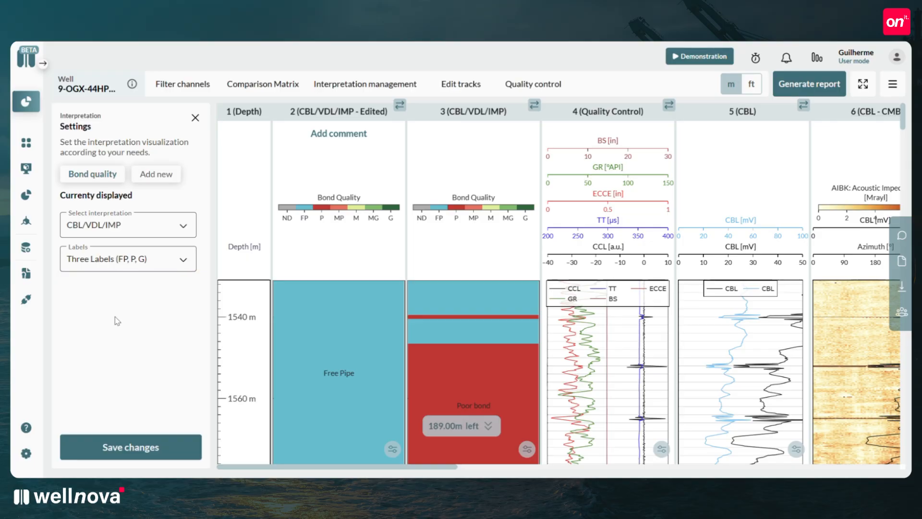
{"action": "left_click", "coordinate": [111, 451]}
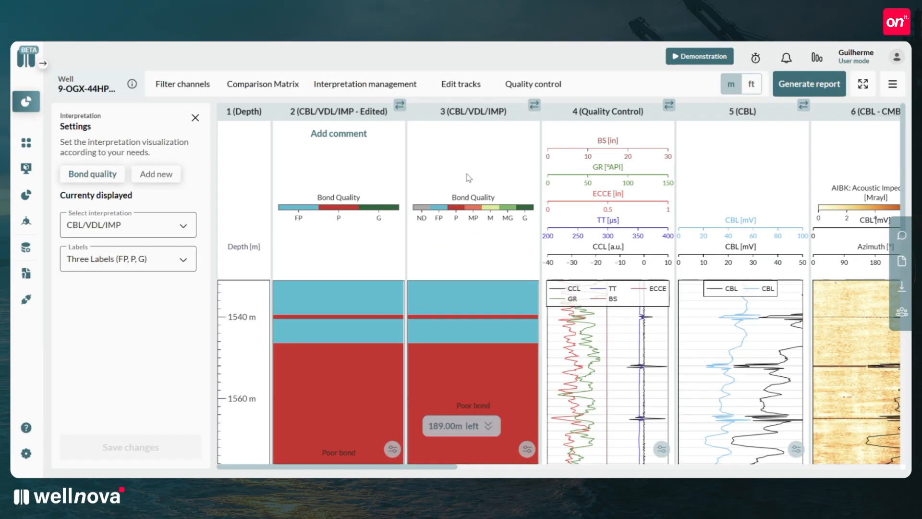
{"action": "scroll", "coordinate": [331, 259], "scroll_direction": "down", "scroll_amount": 10}
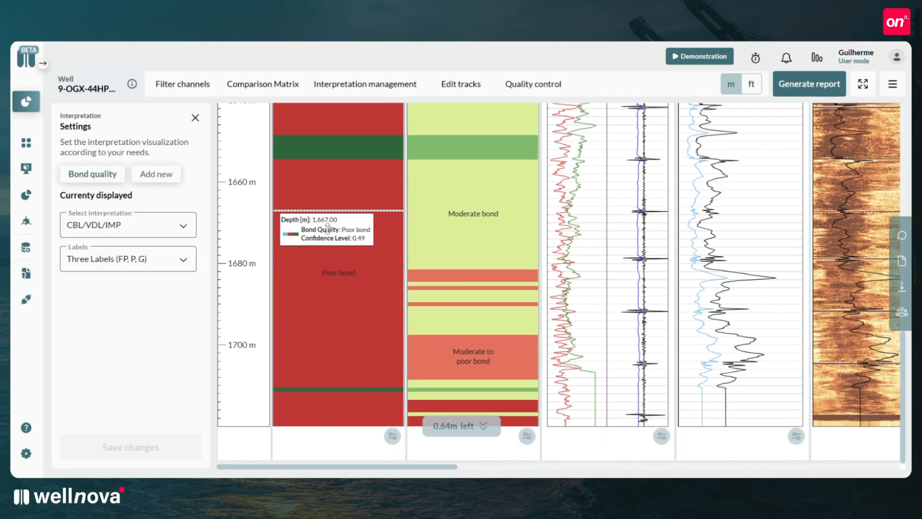
{"action": "scroll", "coordinate": [337, 231], "scroll_direction": "up", "scroll_amount": 6}
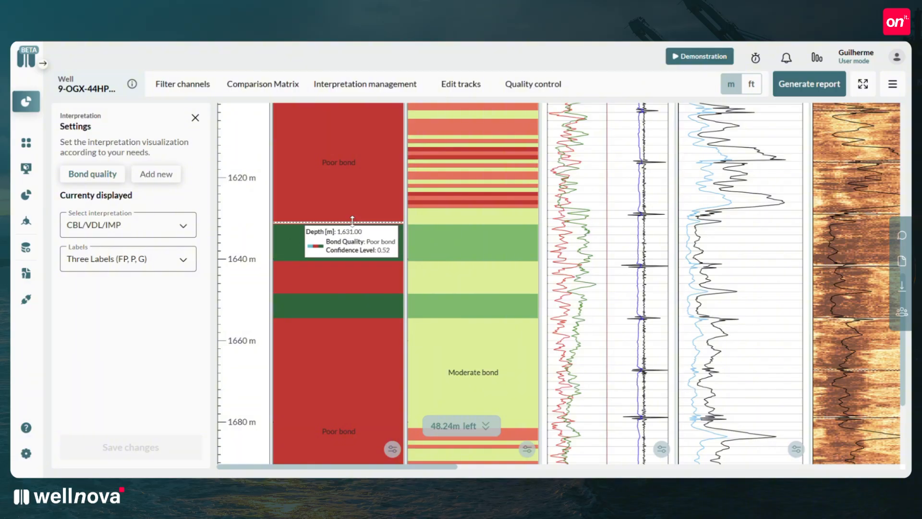
{"action": "scroll", "coordinate": [344, 230], "scroll_direction": "up", "scroll_amount": 6}
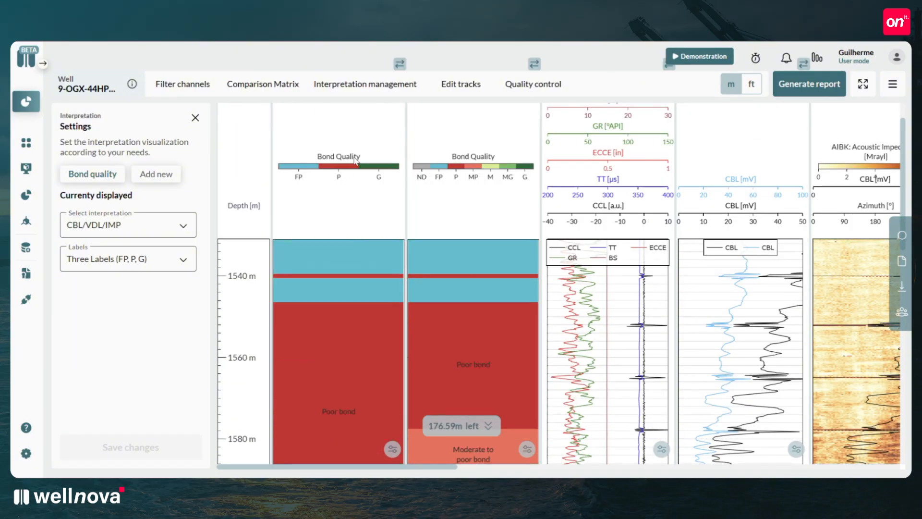
Review the options for adding an interpretation, either CBL/VDL from the same file or an upload from a new file.
{"action": "left_click", "coordinate": [156, 174]}
{"action": "left_click", "coordinate": [112, 271]}
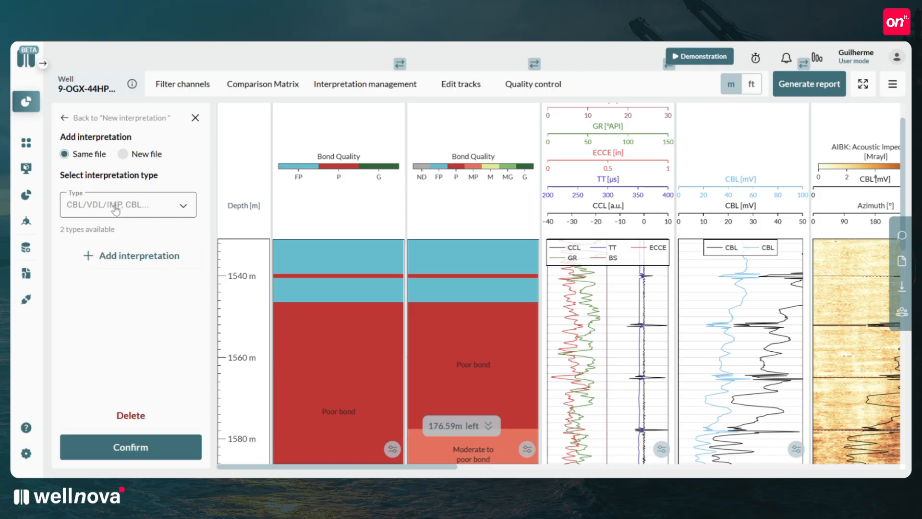
{"action": "left_click", "coordinate": [115, 209]}
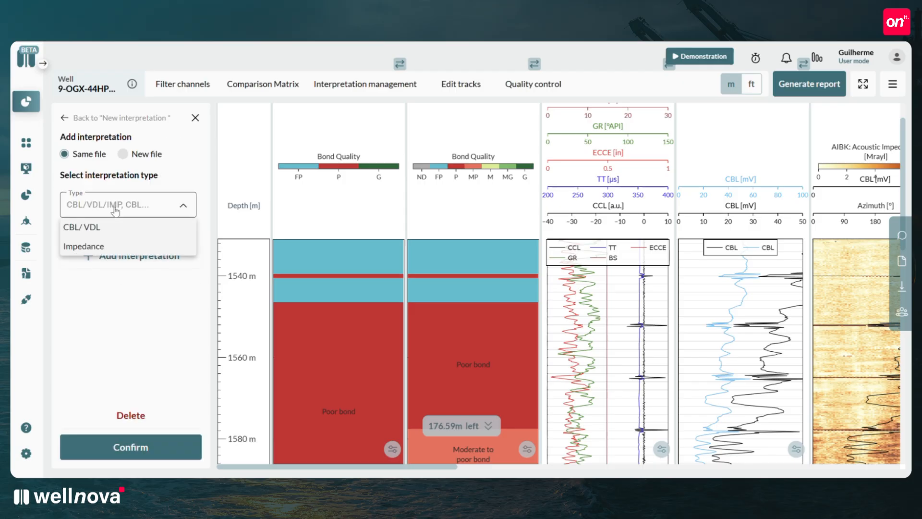
{"action": "left_click", "coordinate": [87, 227]}
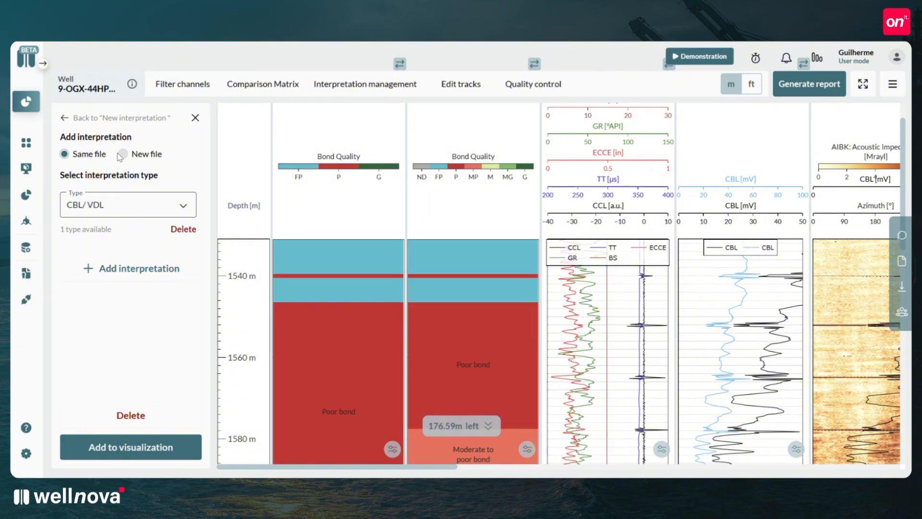
{"action": "left_click", "coordinate": [122, 154]}
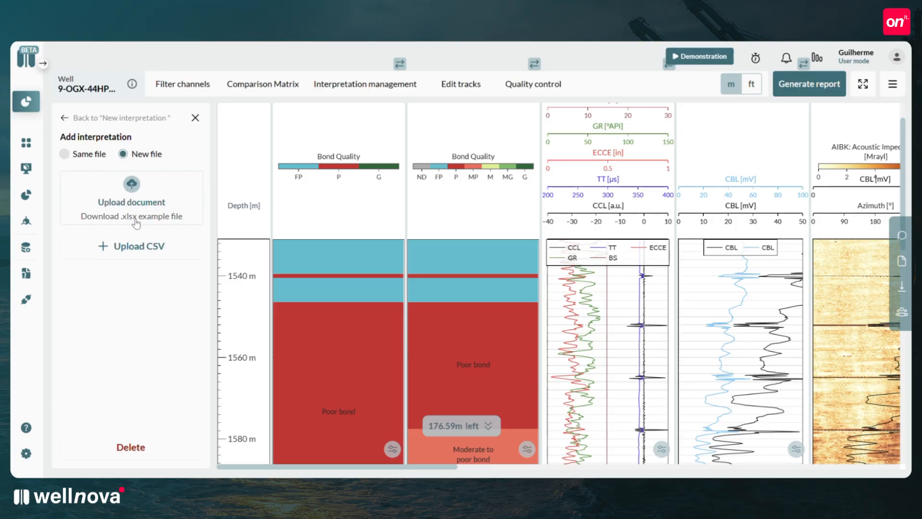
{"action": "left_click", "coordinate": [62, 156]}
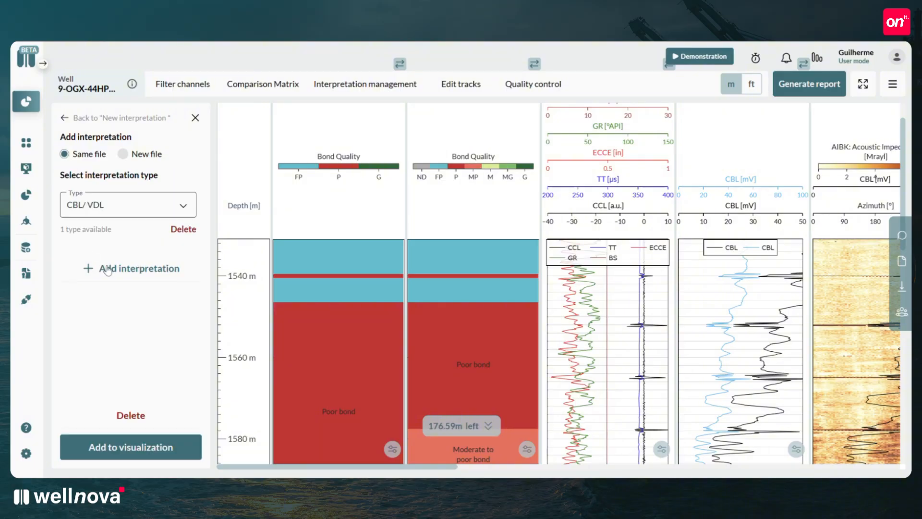
{"action": "left_click", "coordinate": [195, 118]}
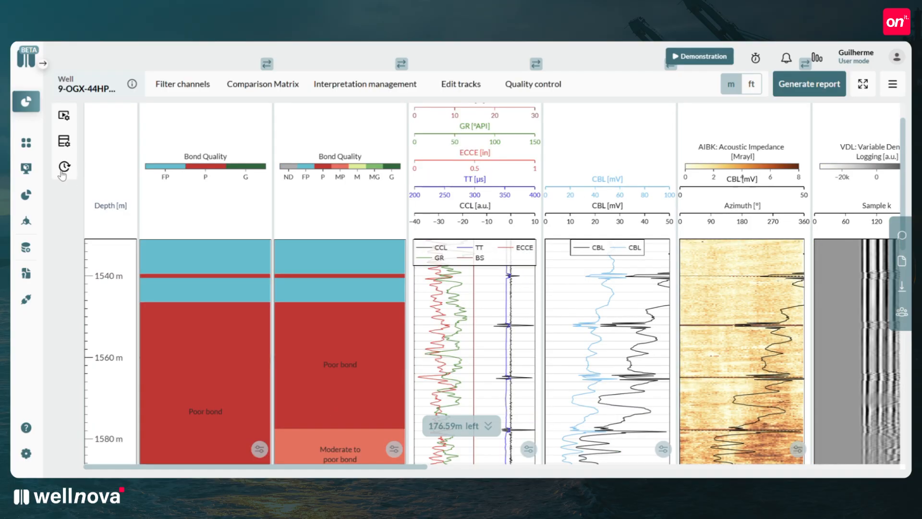
Undo the 1540 m - 1541 m Free Pipe interval change from the change history, accepting deletion of the subsequent versions.
{"action": "left_click", "coordinate": [64, 167]}
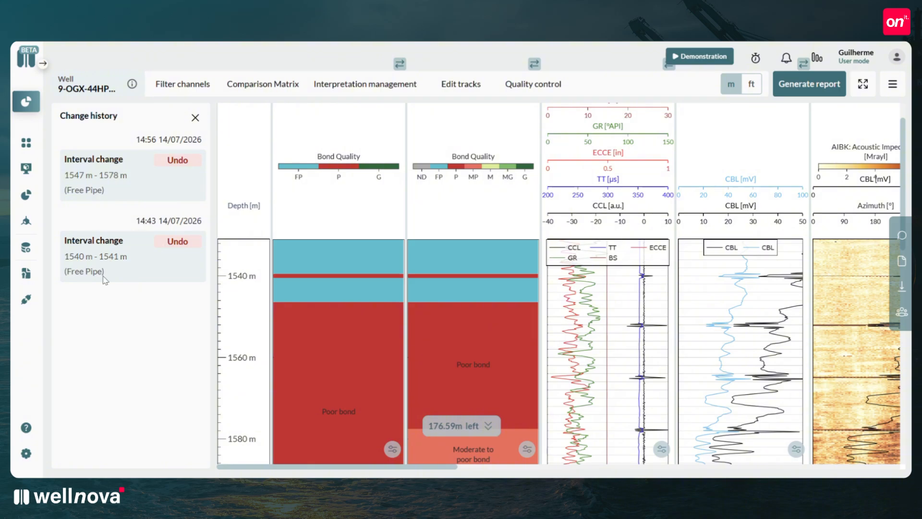
{"action": "left_click", "coordinate": [176, 244]}
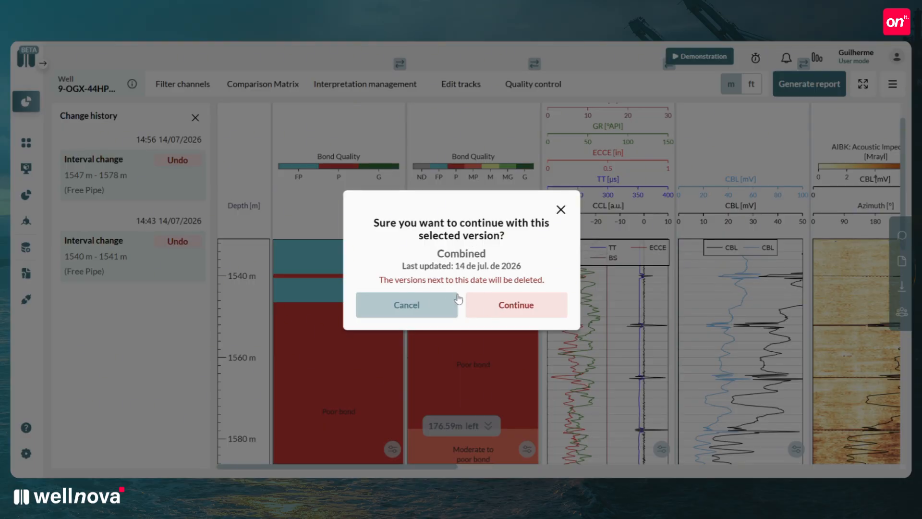
{"action": "left_click", "coordinate": [505, 309]}
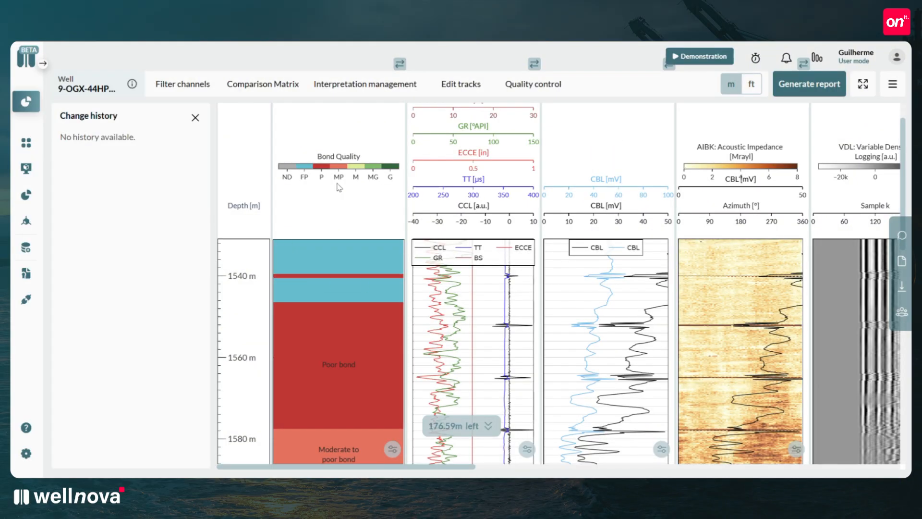
Check the restored interpretation along the depth and generate the report from CBL/VDL/IMP with metres as the depth unit.
{"action": "scroll", "coordinate": [341, 202], "scroll_direction": "down", "scroll_amount": 8}
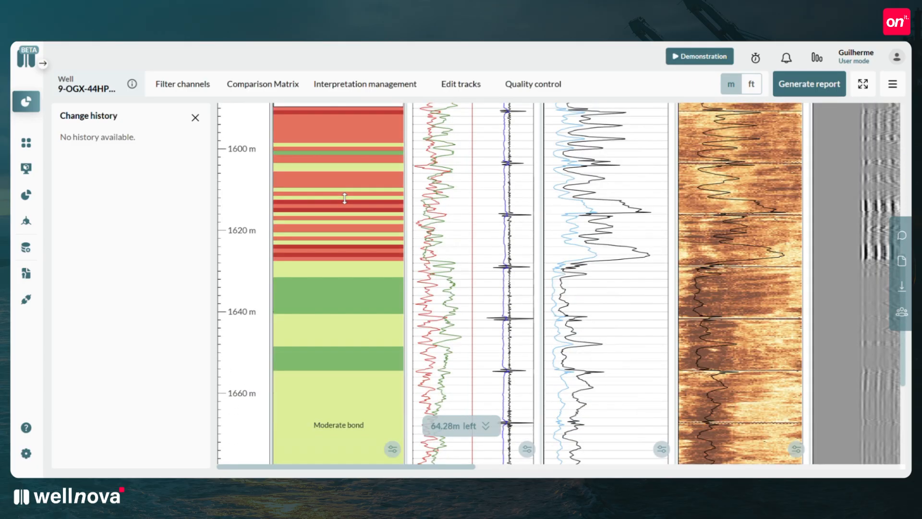
{"action": "scroll", "coordinate": [344, 199], "scroll_direction": "down", "scroll_amount": 6}
{"action": "scroll", "coordinate": [344, 197], "scroll_direction": "up", "scroll_amount": 14}
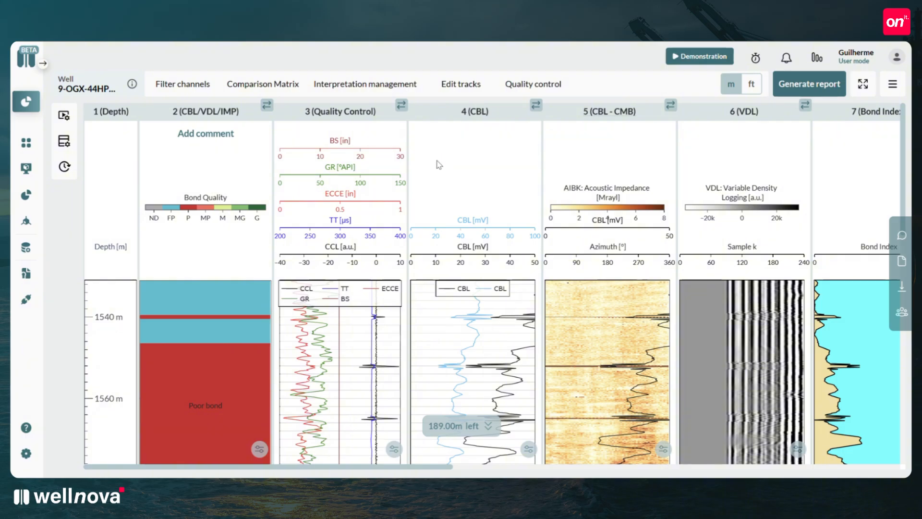
{"action": "left_click", "coordinate": [787, 86]}
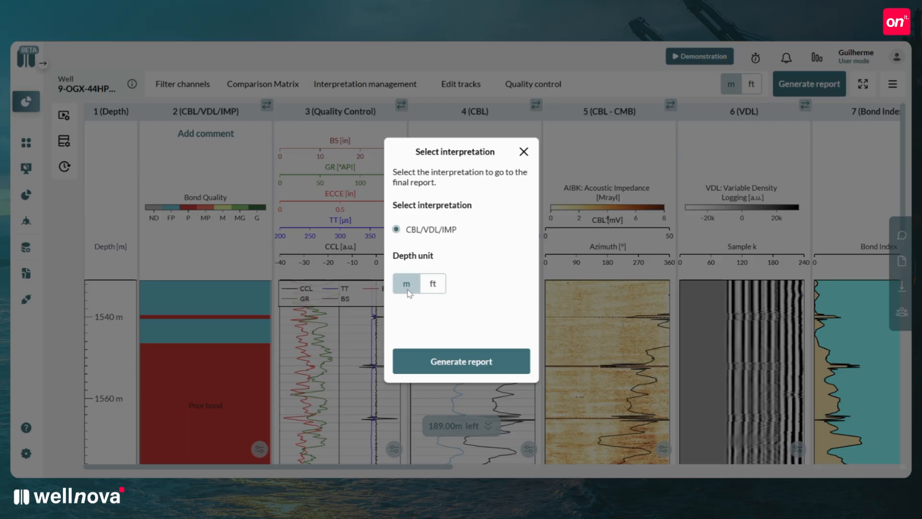
{"action": "left_click", "coordinate": [456, 369]}
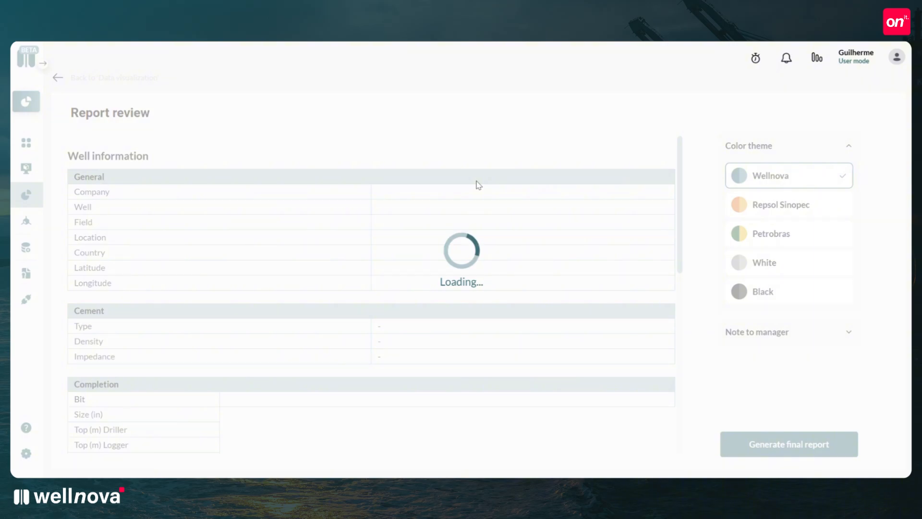
Review the report's well and log information and try the Repsol Sinopec, Petrobras, White and Black color themes before restoring Wellnova.
{"action": "scroll", "coordinate": [478, 185], "scroll_direction": "down", "scroll_amount": 15}
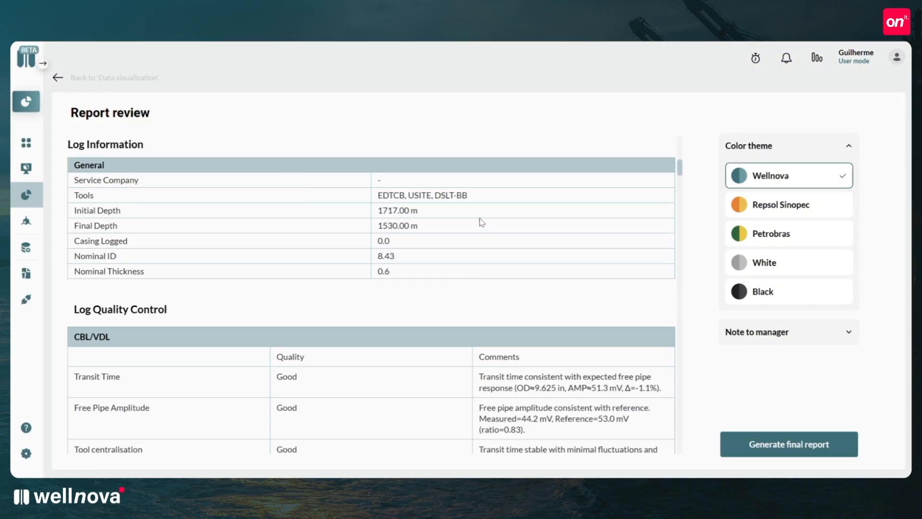
{"action": "scroll", "coordinate": [478, 225], "scroll_direction": "down", "scroll_amount": 3}
{"action": "scroll", "coordinate": [477, 223], "scroll_direction": "up", "scroll_amount": 20}
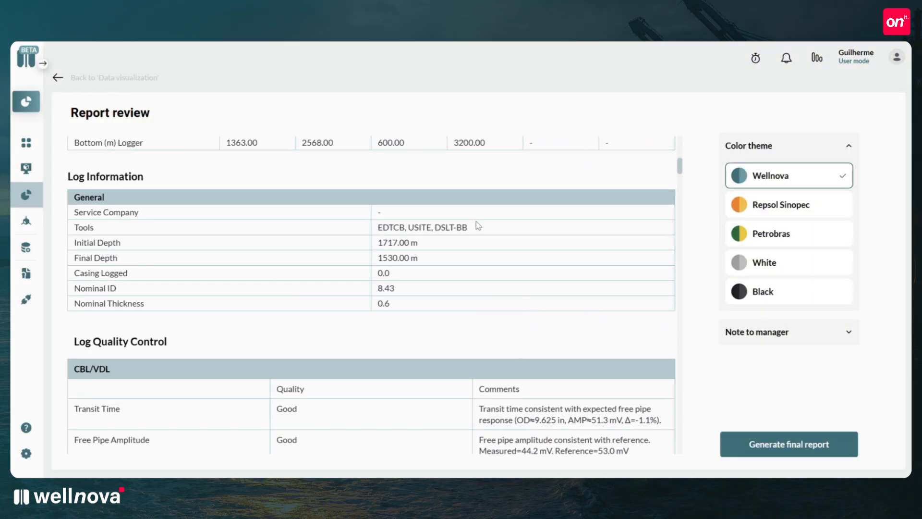
{"action": "left_click", "coordinate": [764, 209]}
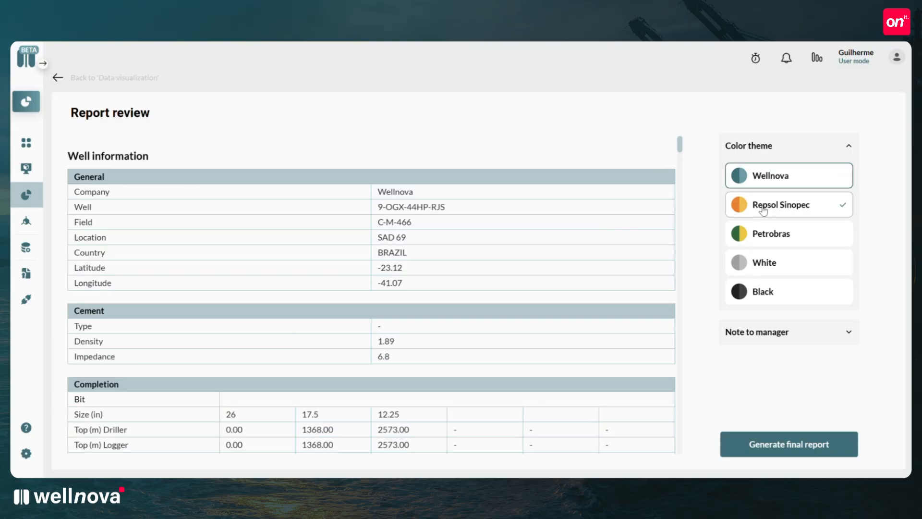
{"action": "left_click", "coordinate": [763, 236]}
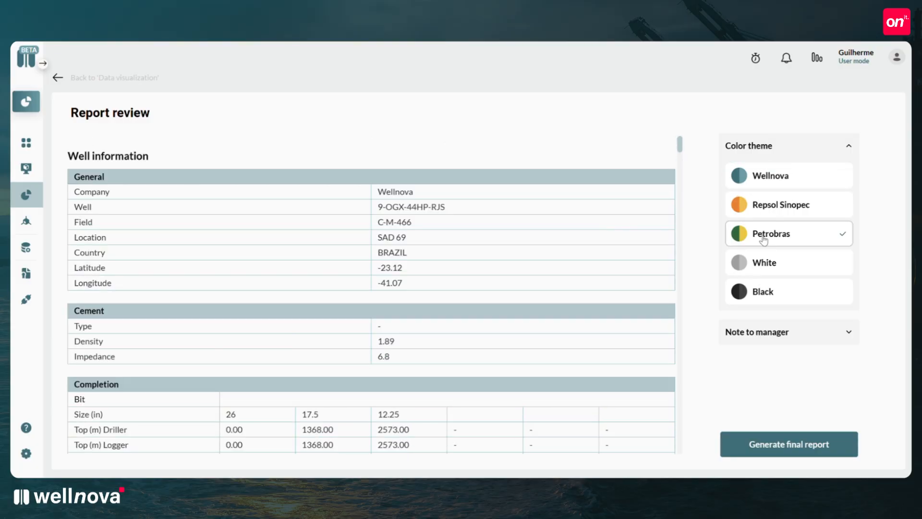
{"action": "left_click", "coordinate": [764, 263]}
{"action": "left_click", "coordinate": [763, 292]}
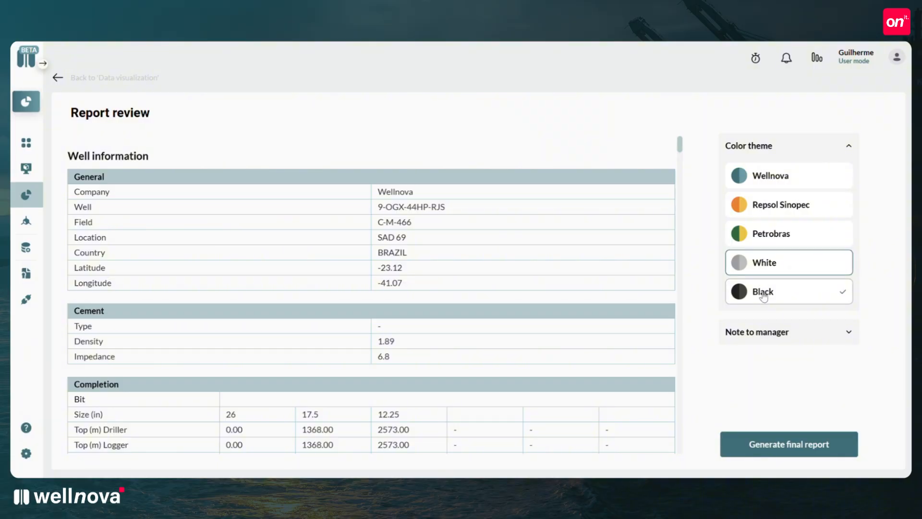
View the report's optional note to the manager and collapse that section without sending a message.
{"action": "left_click", "coordinate": [768, 333]}
{"action": "scroll", "coordinate": [769, 343], "scroll_direction": "down", "scroll_amount": 1}
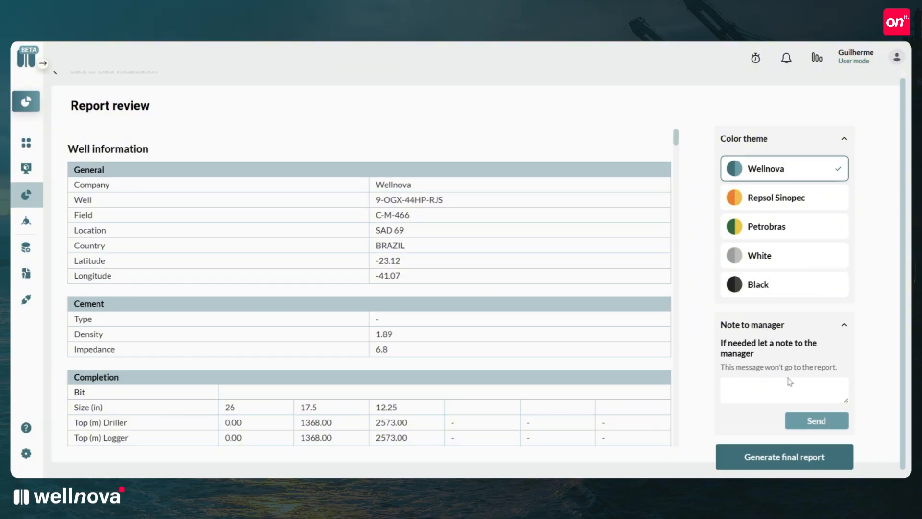
{"action": "left_click", "coordinate": [833, 325]}
Review the log quality control and cement bond quality tables and generate the final report with the Wellnova theme.
{"action": "scroll", "coordinate": [631, 206], "scroll_direction": "down", "scroll_amount": 10}
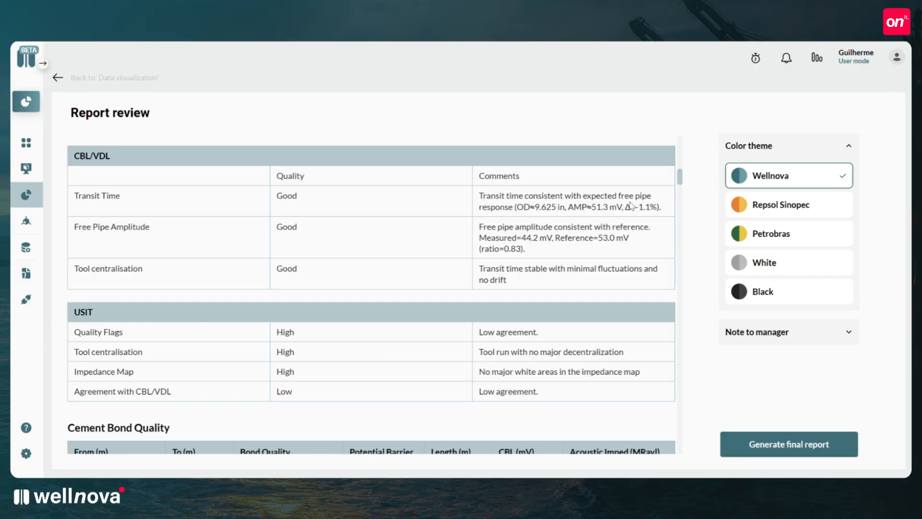
{"action": "scroll", "coordinate": [630, 206], "scroll_direction": "down", "scroll_amount": 20}
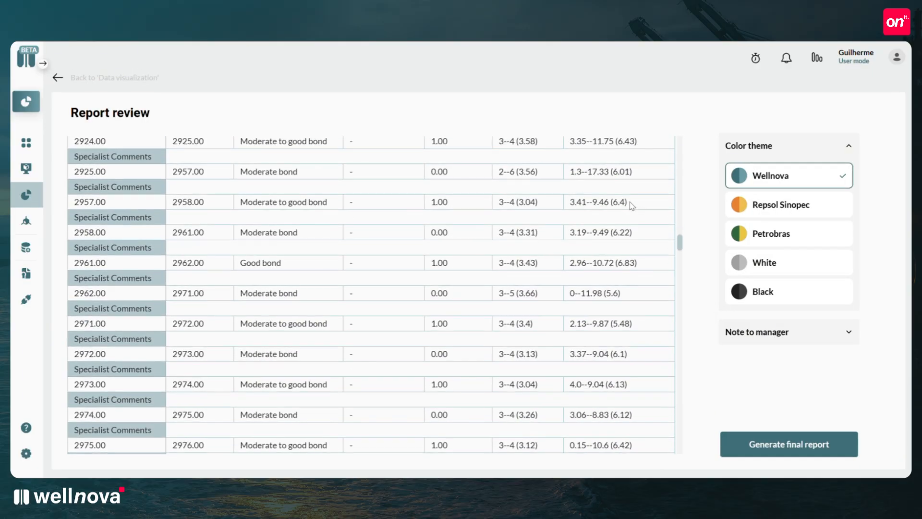
{"action": "scroll", "coordinate": [630, 206], "scroll_direction": "down", "scroll_amount": 10}
{"action": "left_click", "coordinate": [763, 446]}
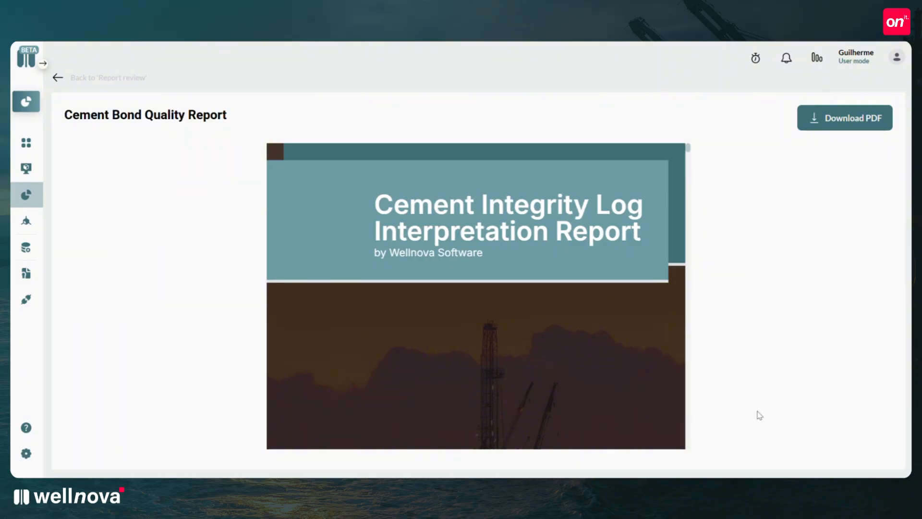
Look through the Cement Bond Quality Report, download it as a PDF and open the downloaded file.
{"action": "scroll", "coordinate": [610, 181], "scroll_direction": "down", "scroll_amount": 5}
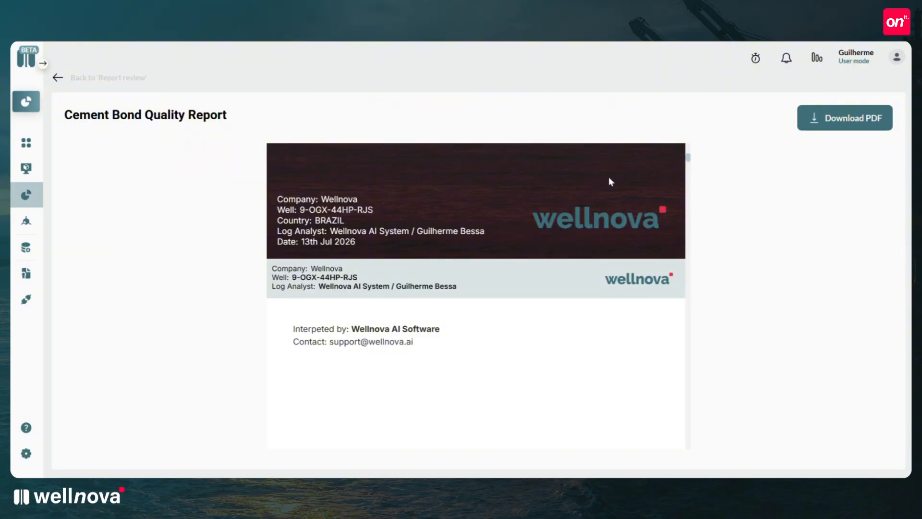
{"action": "scroll", "coordinate": [589, 203], "scroll_direction": "down", "scroll_amount": 10}
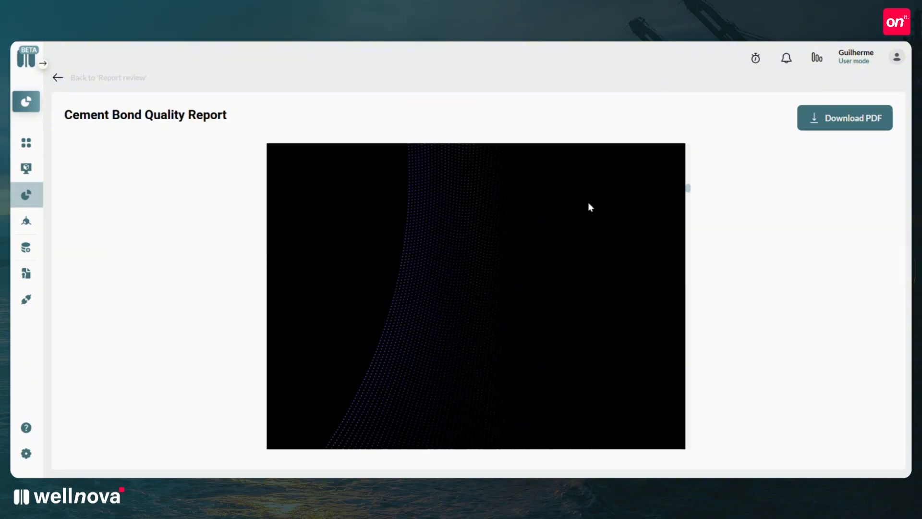
{"action": "scroll", "coordinate": [588, 203], "scroll_direction": "down", "scroll_amount": 6}
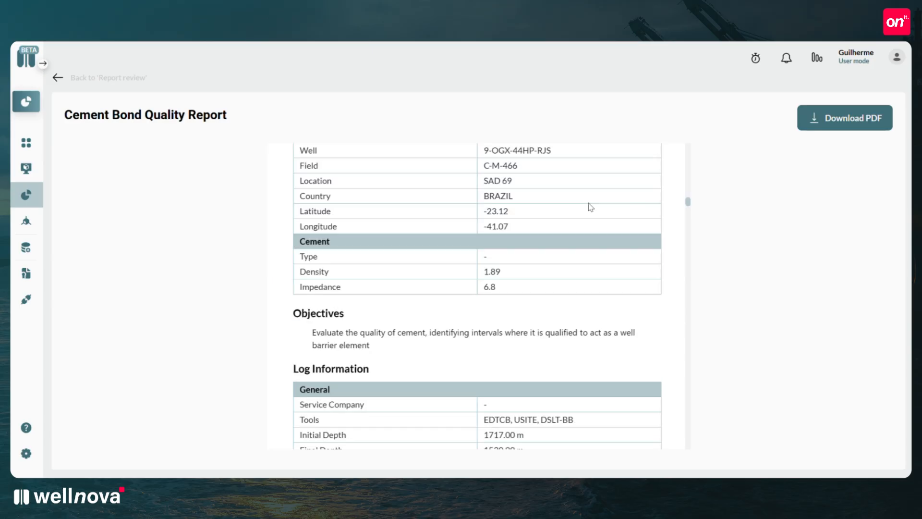
{"action": "scroll", "coordinate": [591, 207], "scroll_direction": "down", "scroll_amount": 2}
{"action": "scroll", "coordinate": [590, 207], "scroll_direction": "down", "scroll_amount": 5}
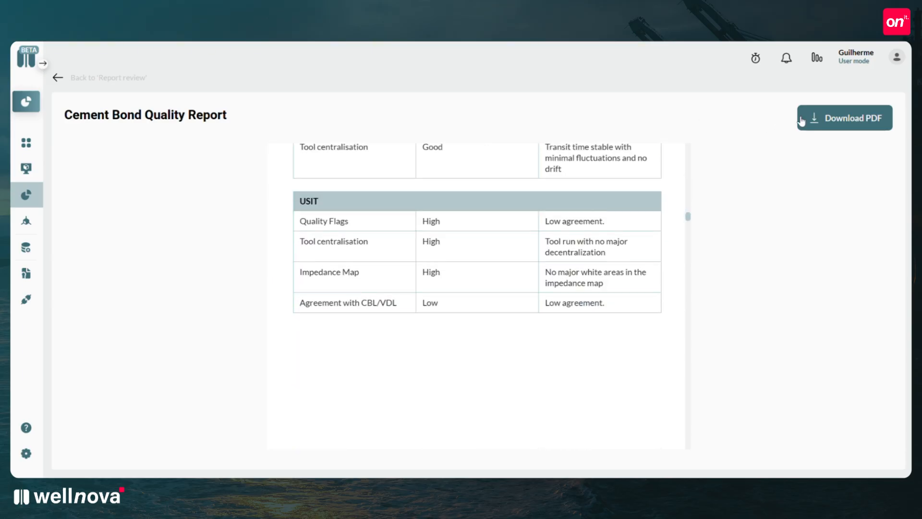
{"action": "left_click", "coordinate": [817, 119]}
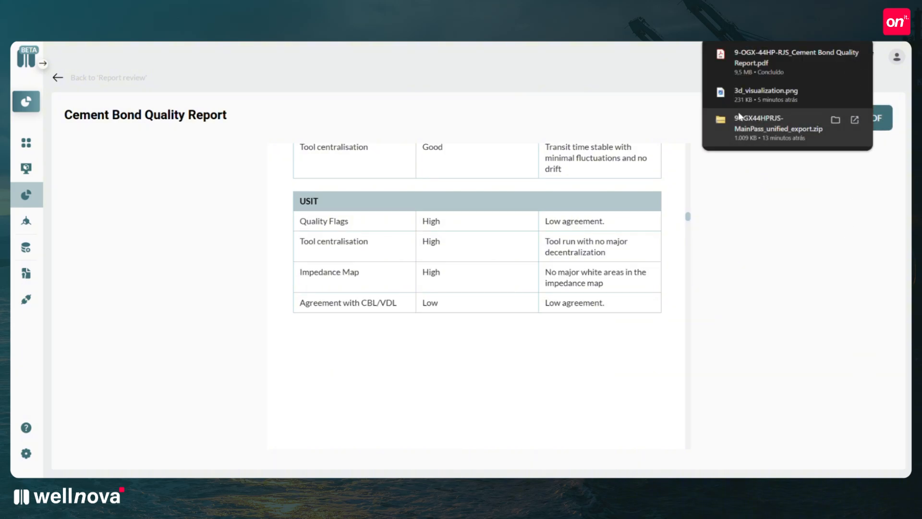
{"action": "left_click", "coordinate": [756, 65]}
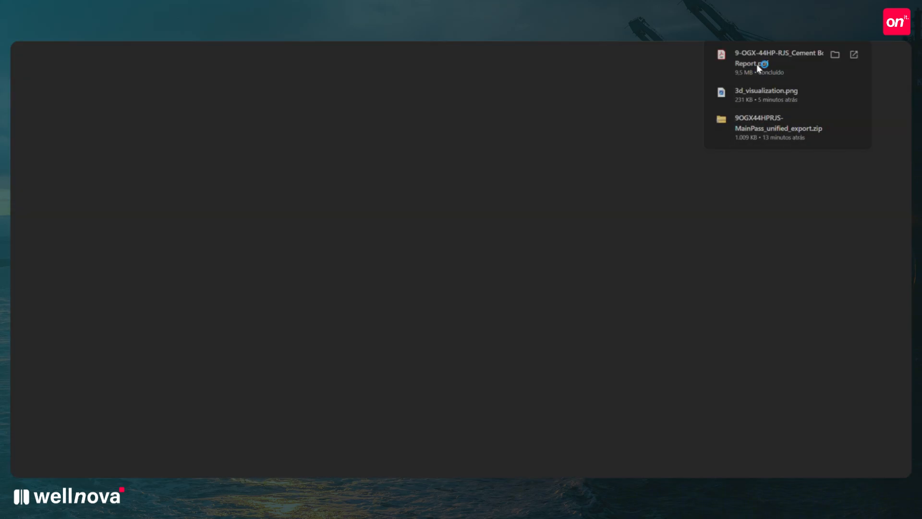